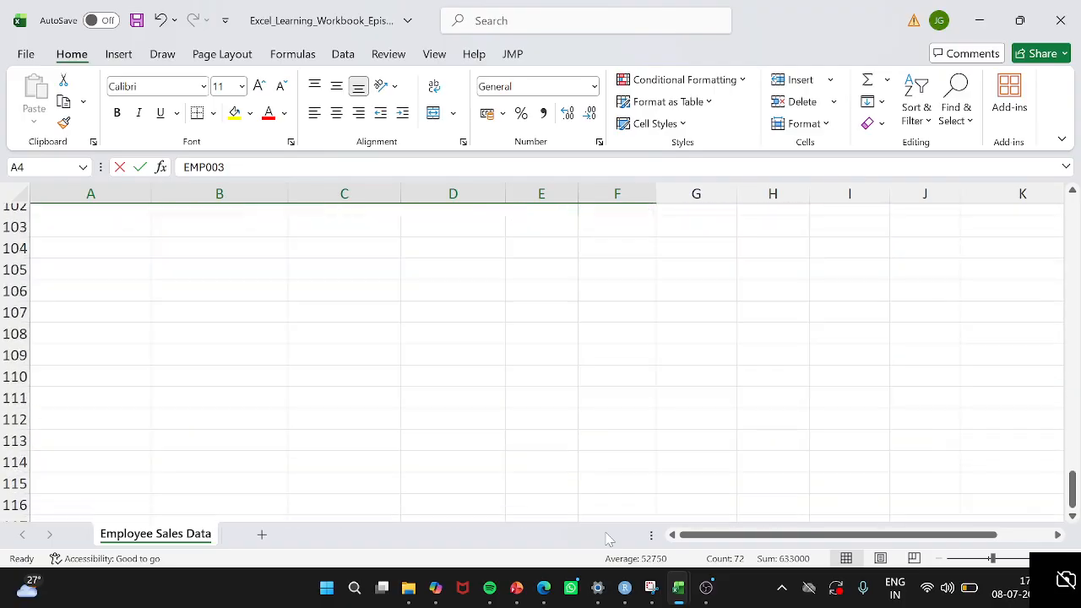
Step: Switch from the Employee Sales Data workbook to the Book3 workbook with the Vlookup sheet
scroll(608, 537, "up", 4)
scroll(893, 456, "up", 20)
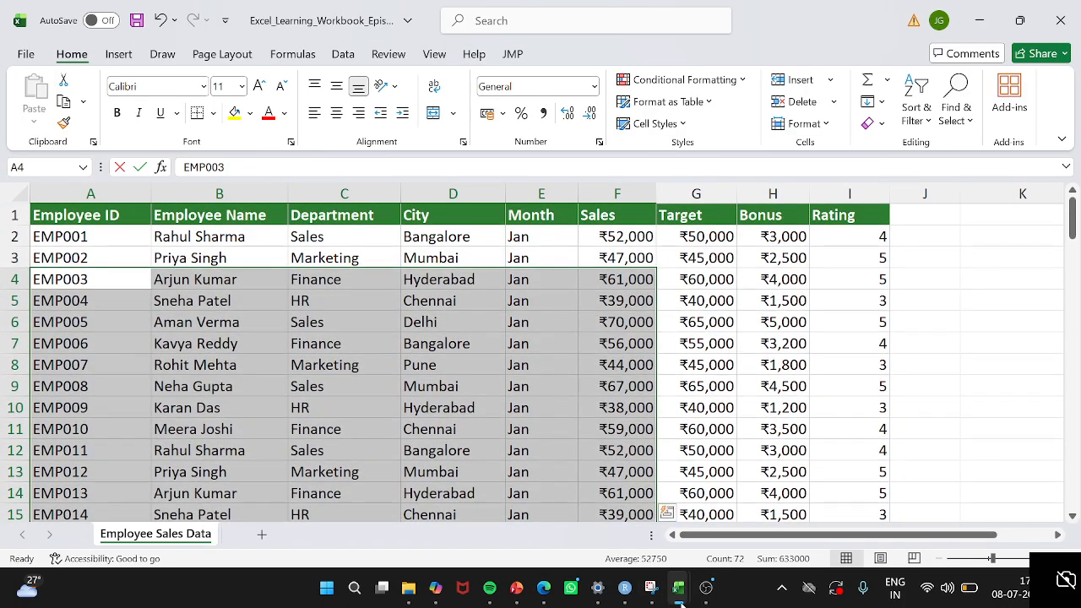
mouse_move(678, 587)
left_click(764, 494)
left_click(358, 320)
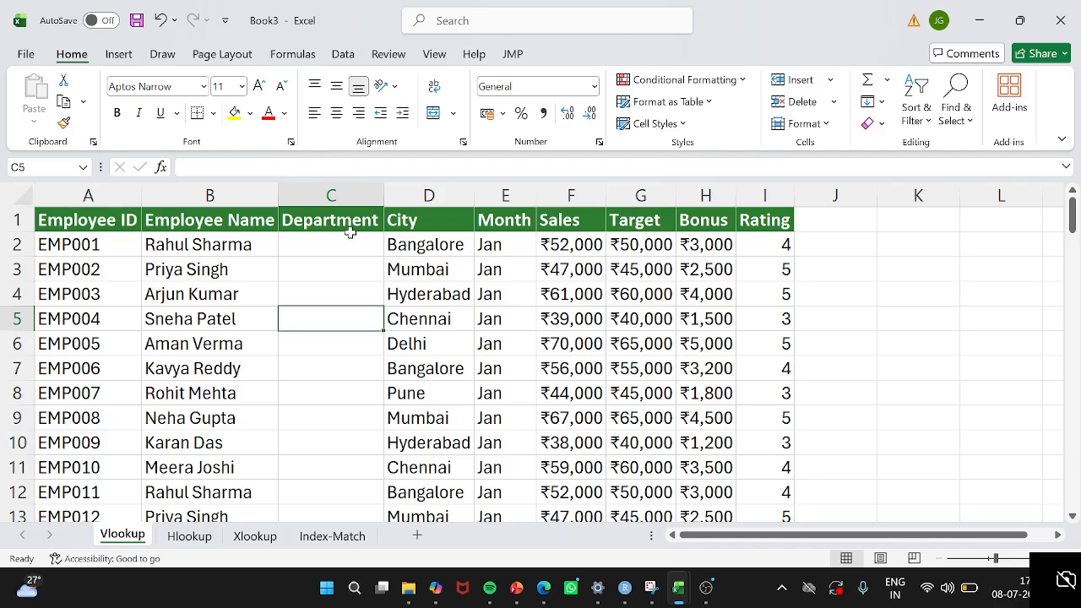
Step: On the Xlookup sheet, clear all data in columns B to I below the header row, keeping the employee IDs
left_click(260, 536)
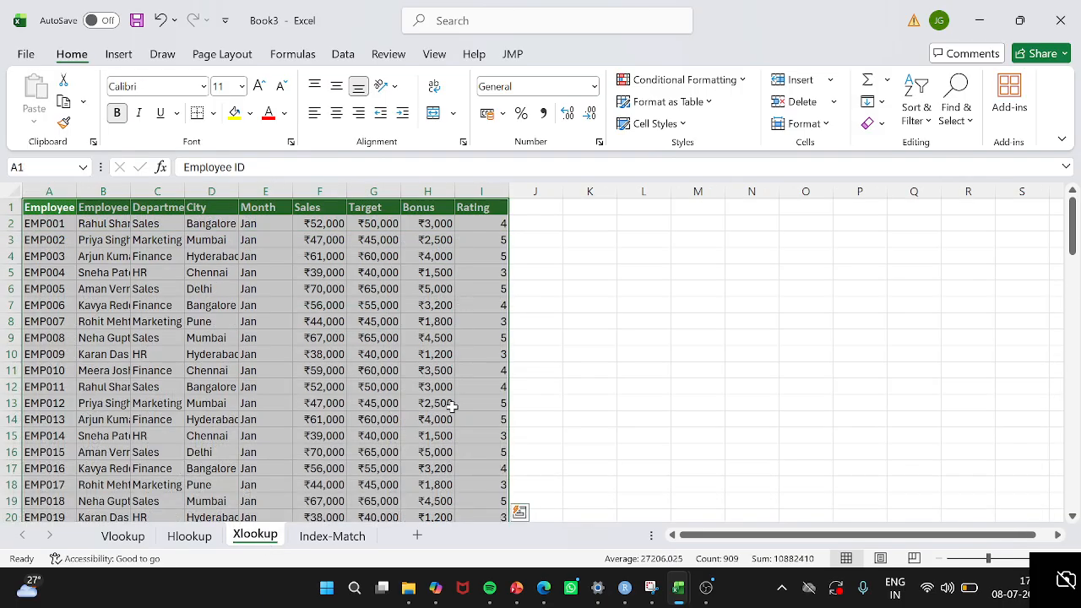
left_click(108, 240)
left_click(106, 226)
key("ctrl+shift+End")
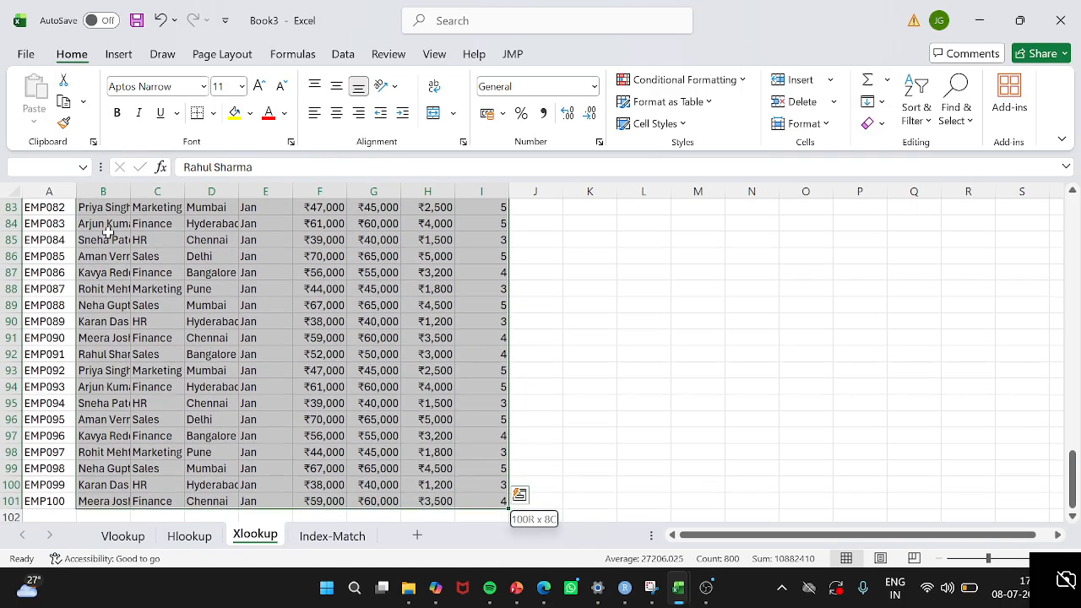
key("Delete")
key("Up")
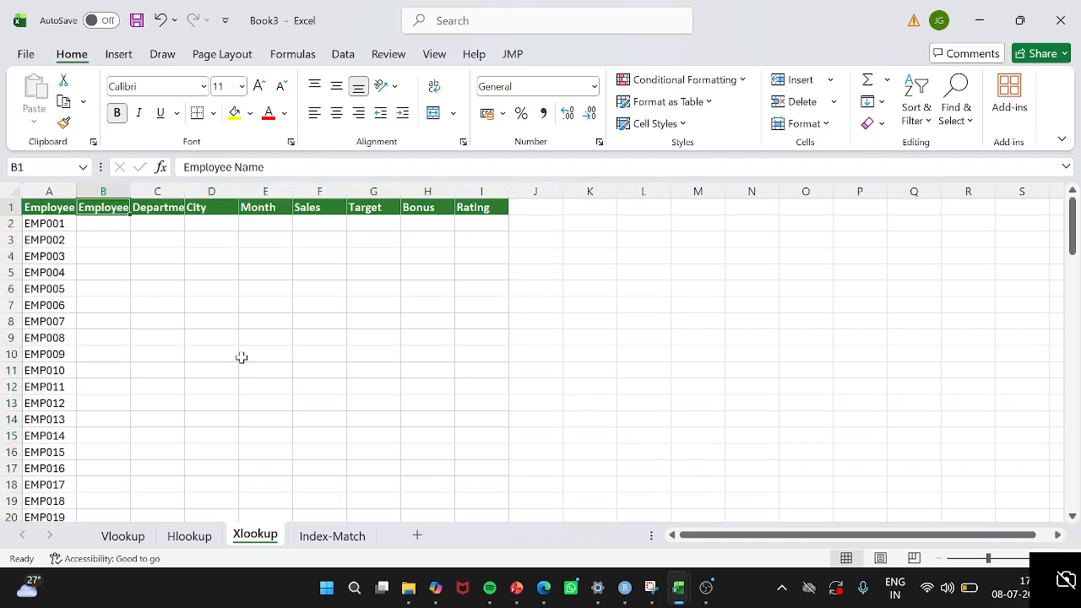
Step: Look over the Index-Match sheet and return to the Vlookup sheet
left_click(320, 539)
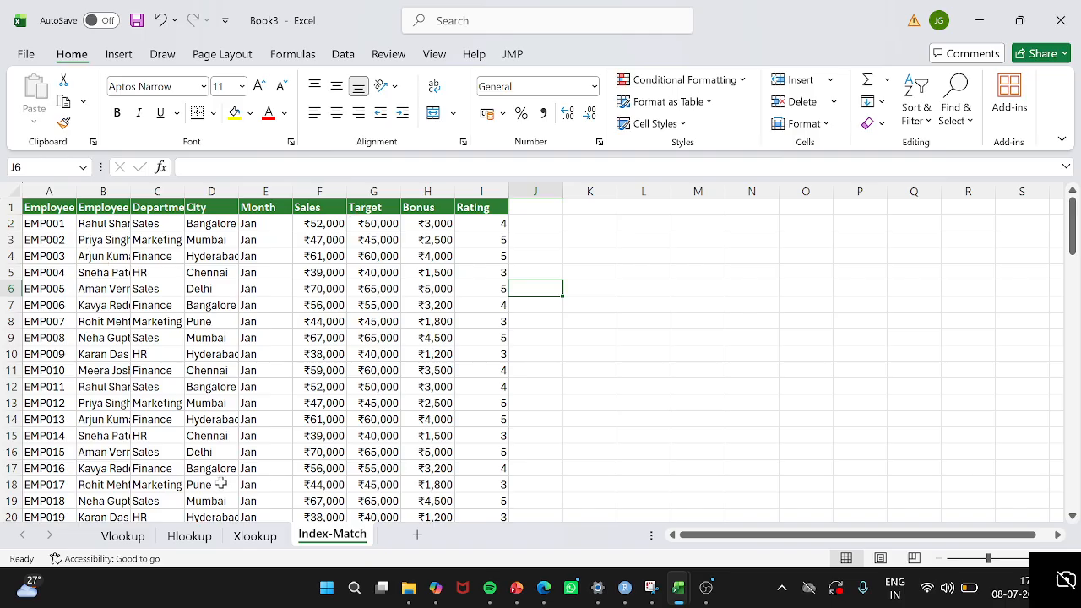
left_click(123, 535)
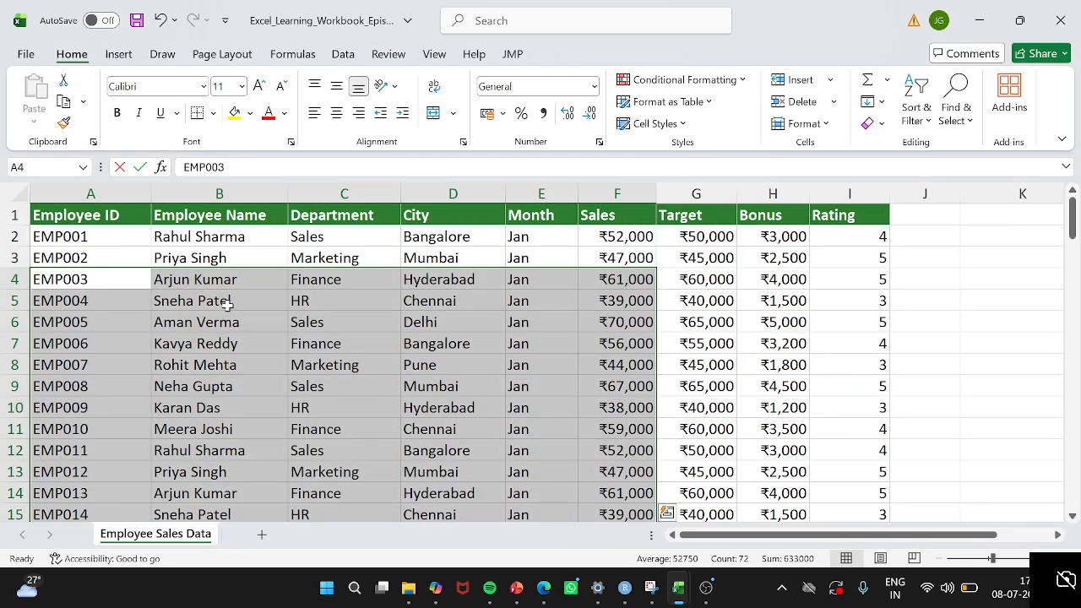
Step: Examine the Department, Employee ID and Employee Name columns of the Employee Sales Data sheet, checking for repeated names
double_click(309, 297)
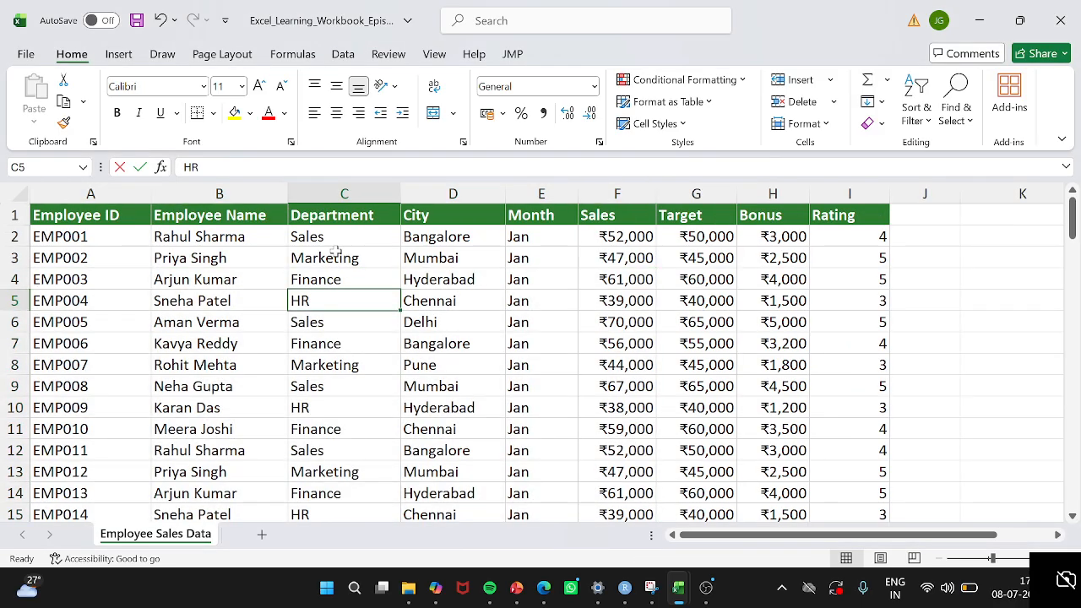
left_click(342, 193)
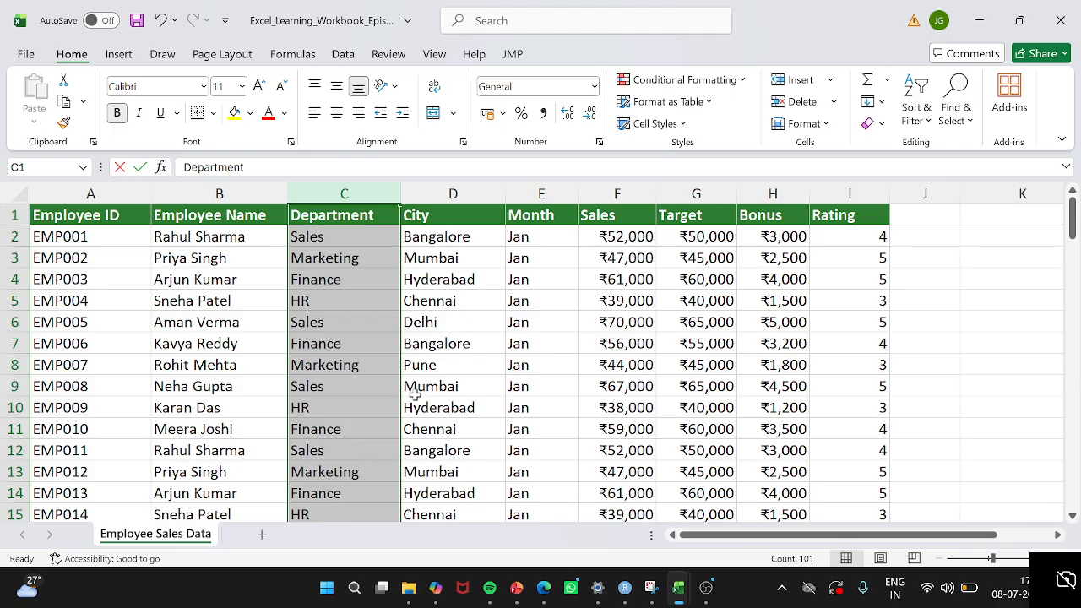
left_click(45, 187)
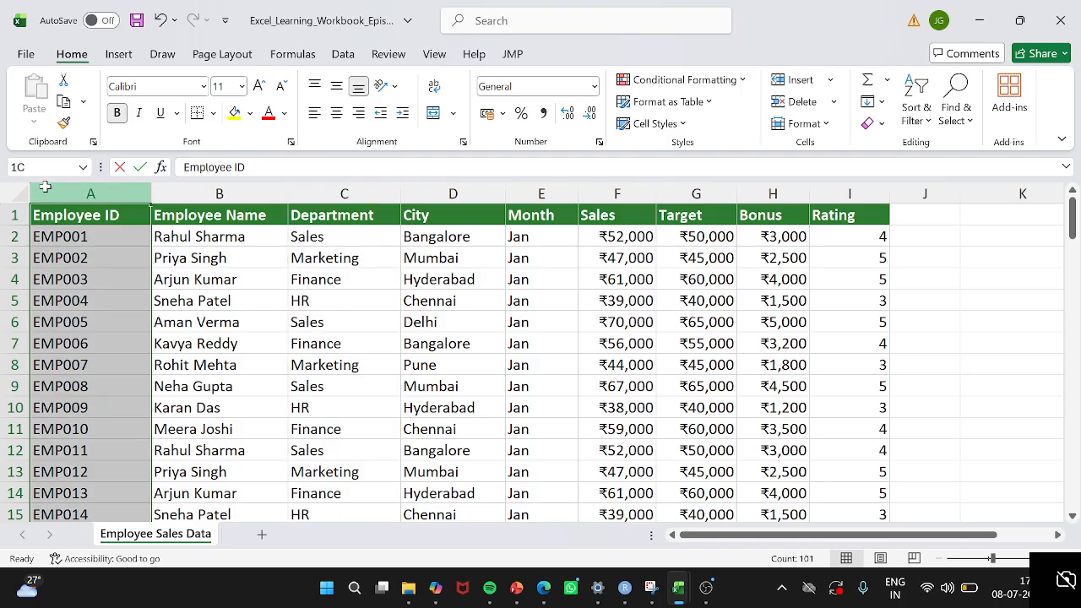
key("shift+Right")
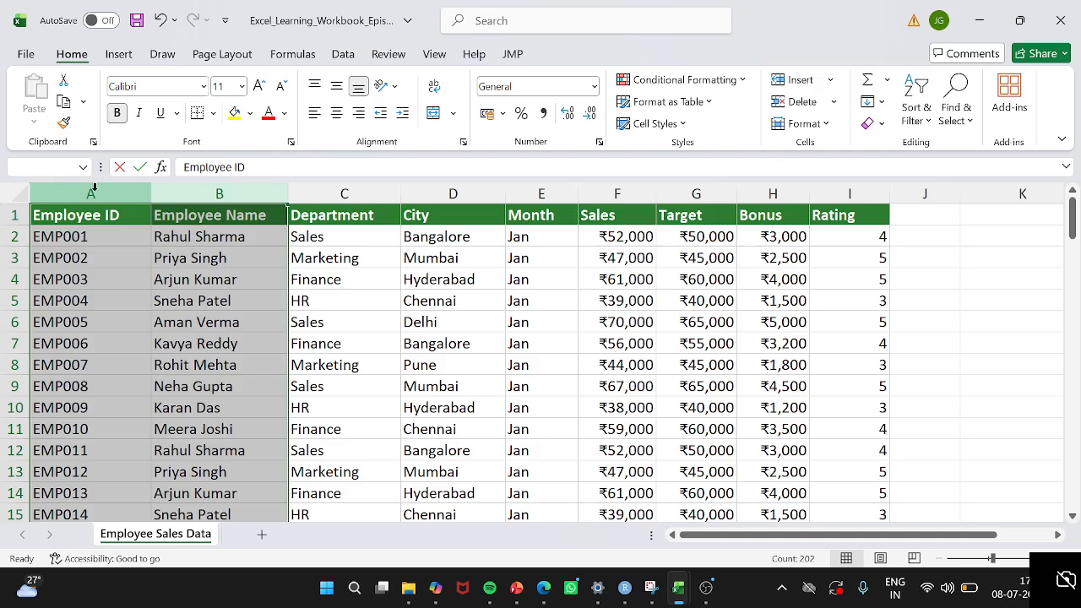
left_click(196, 189)
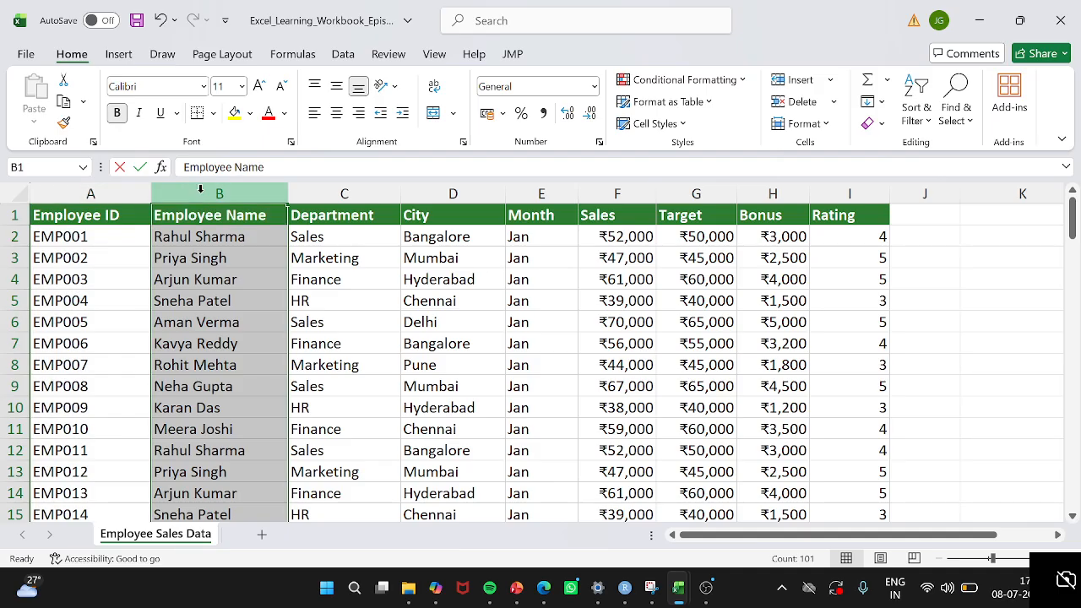
scroll(225, 361, "down", 10)
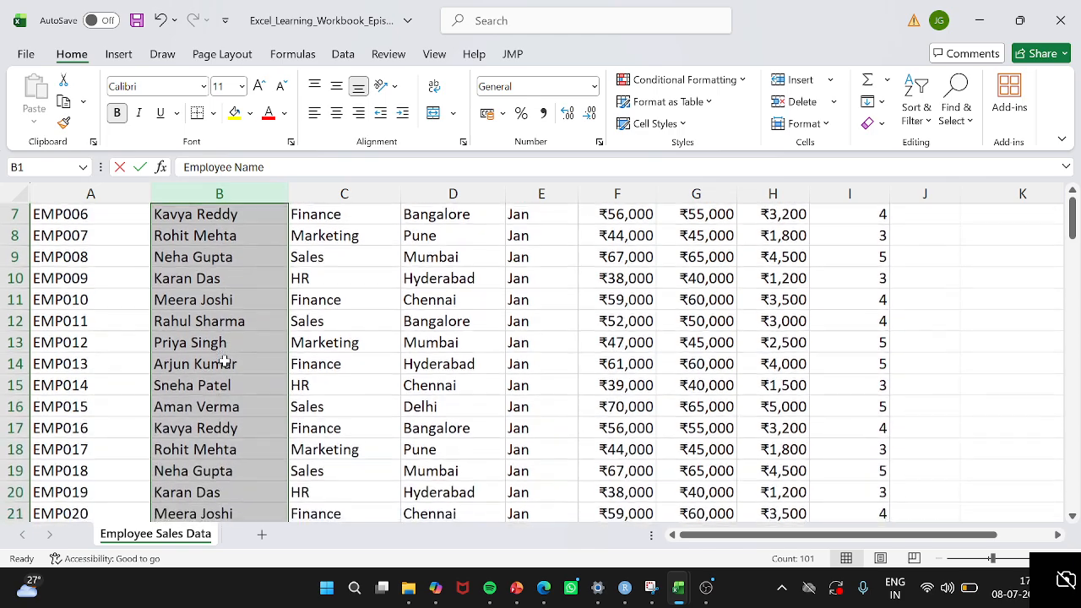
scroll(225, 362, "up", 10)
left_click(216, 237)
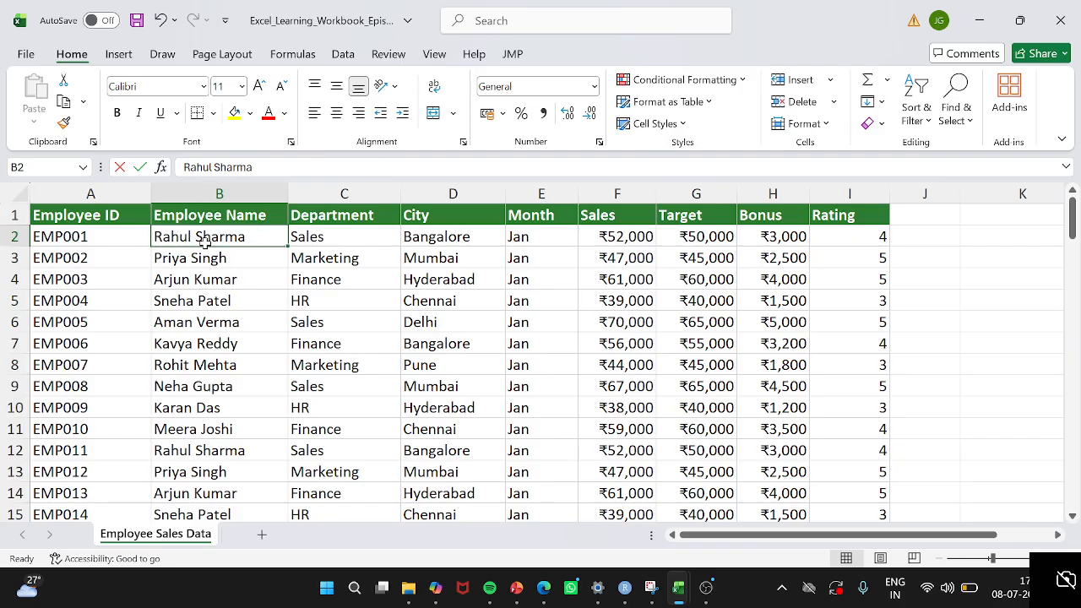
scroll(218, 385, "down", 4)
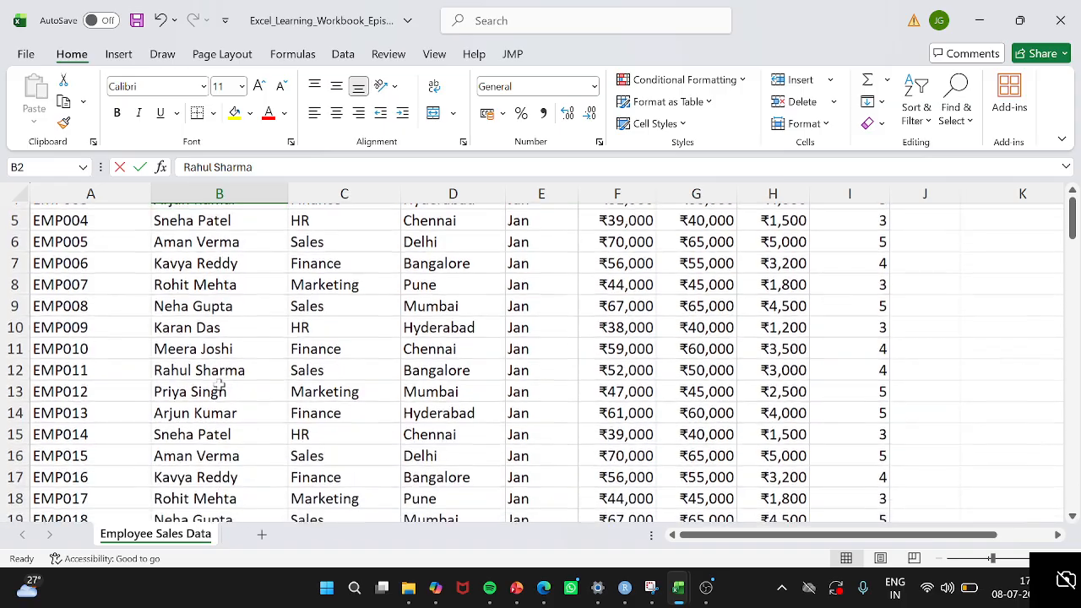
scroll(219, 384, "down", 6)
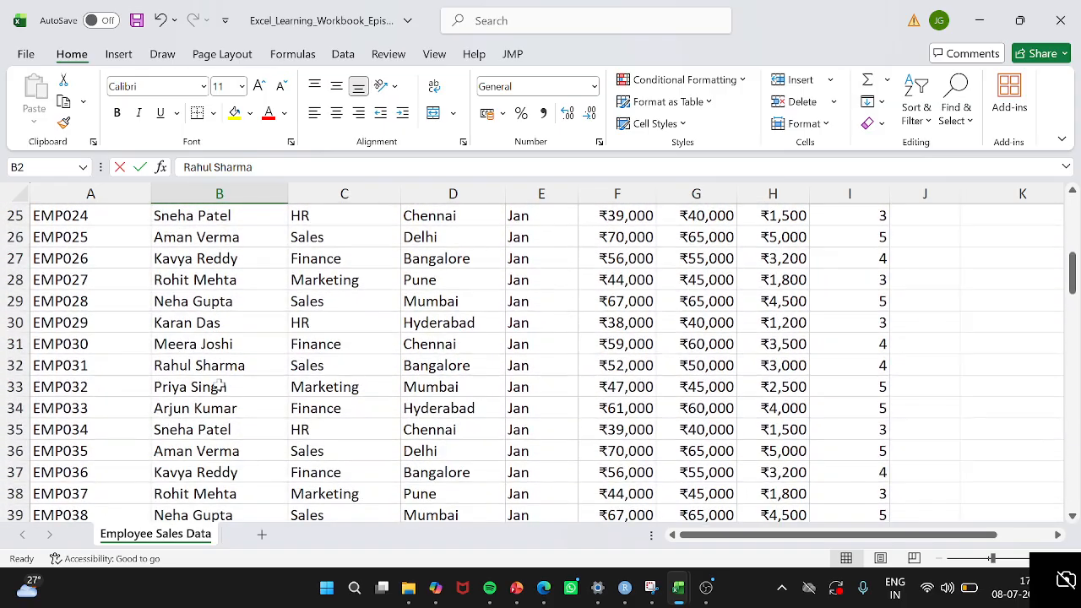
scroll(192, 434, "down", 3)
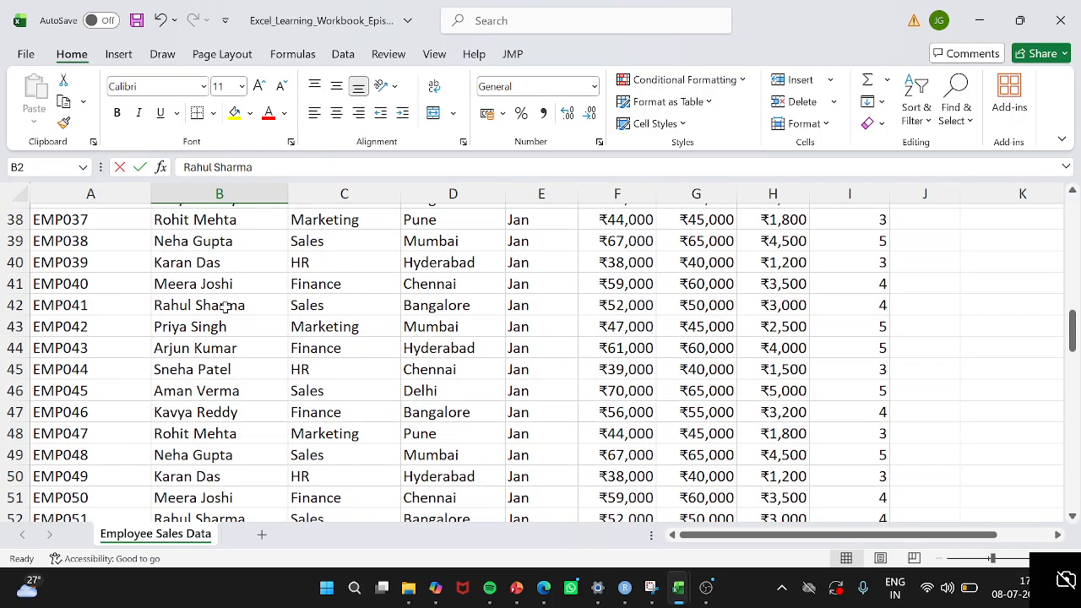
left_click(224, 308)
left_click(234, 113)
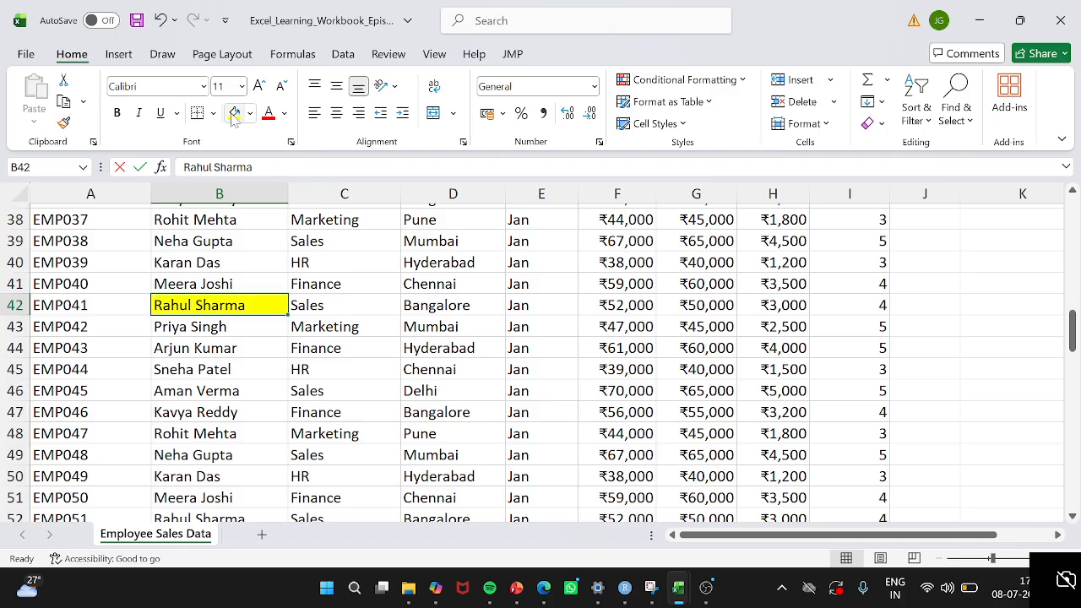
key("ctrl+z")
Step: Compare the Employee Name entries with the Employee ID column in the Employee Sales Data sheet to identify a unique lookup key
left_click(218, 328)
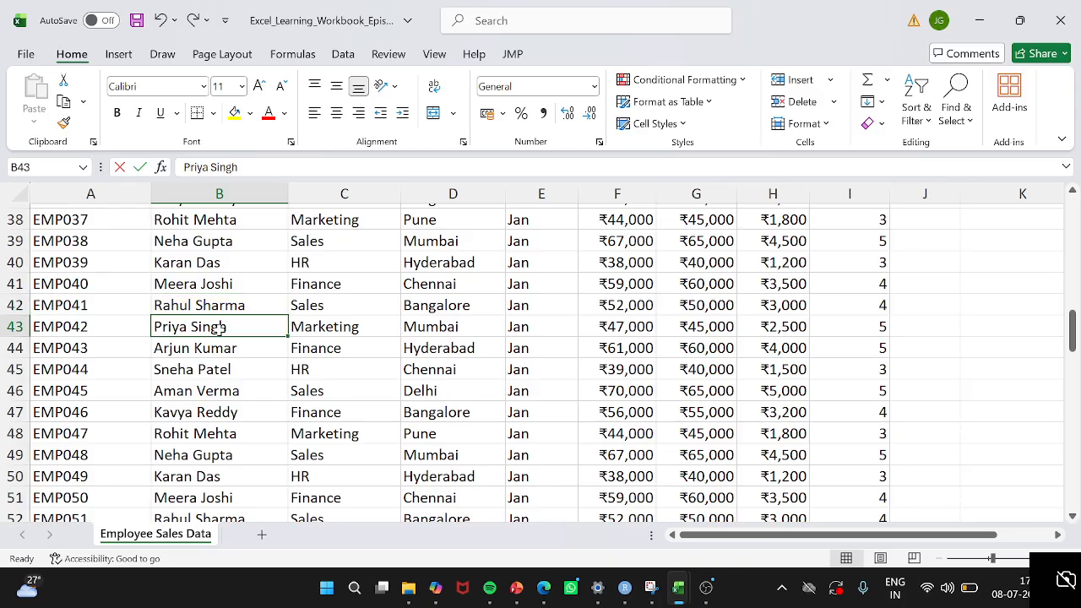
scroll(218, 327, "up", 12)
left_click(209, 258)
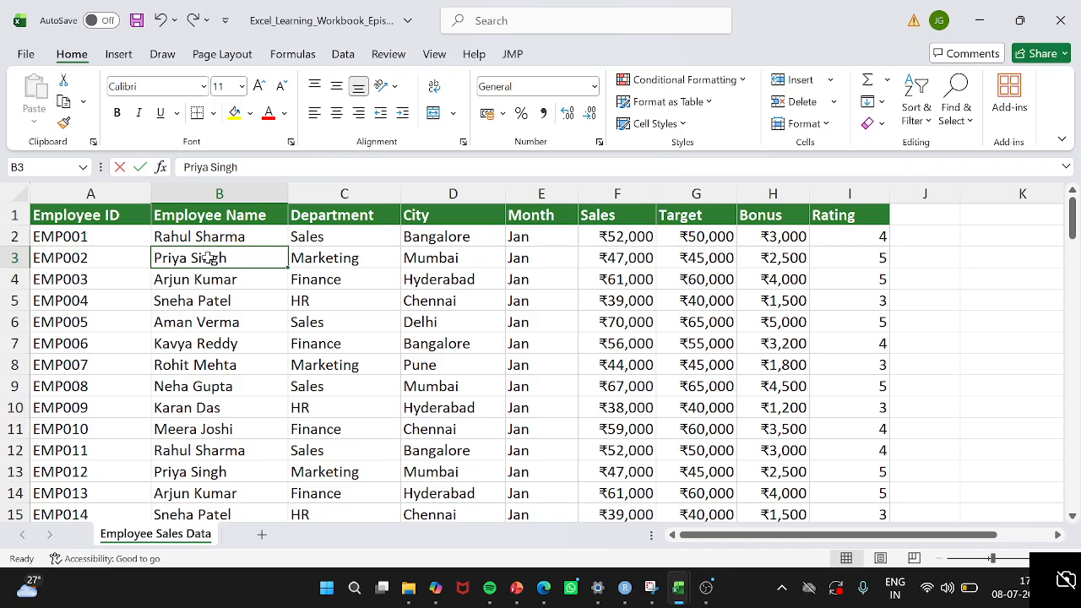
left_click(129, 213)
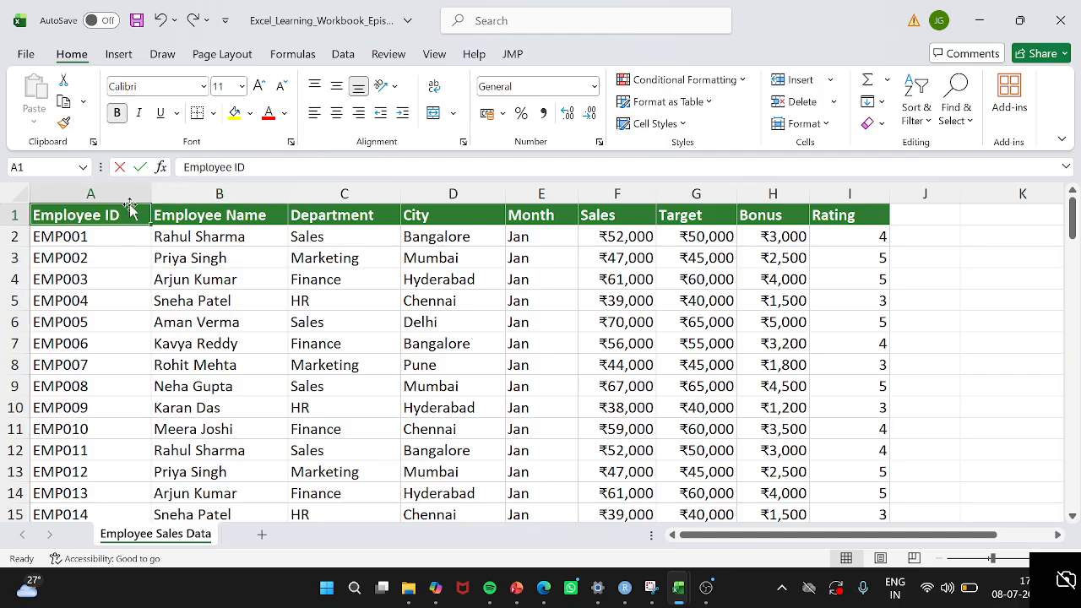
left_click(124, 193)
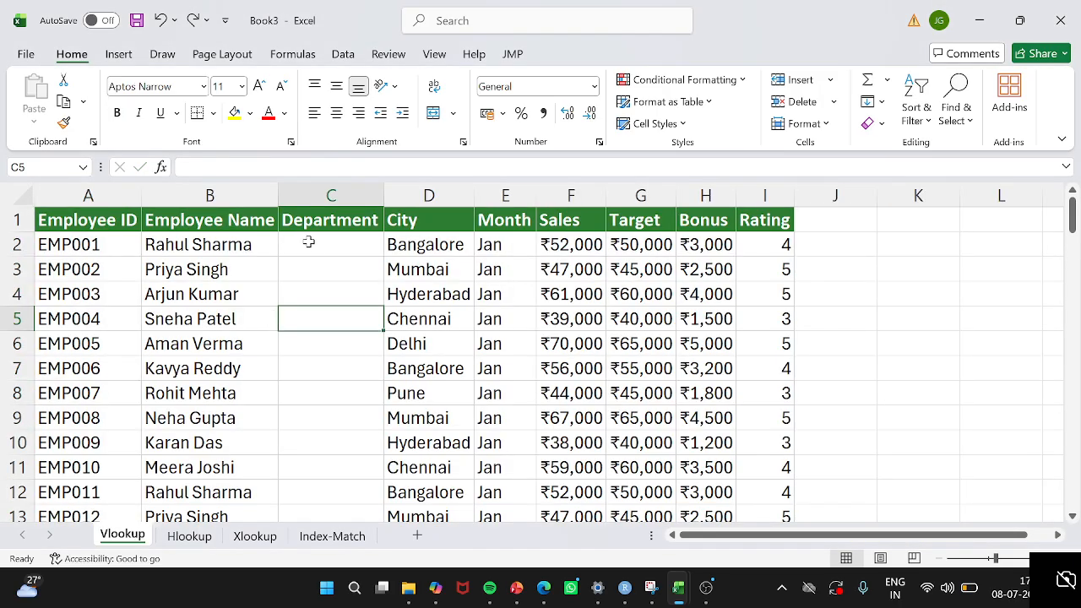
Step: Examine the empty Department column and the Employee ID column on the Vlookup sheet of Book3
left_click(304, 242)
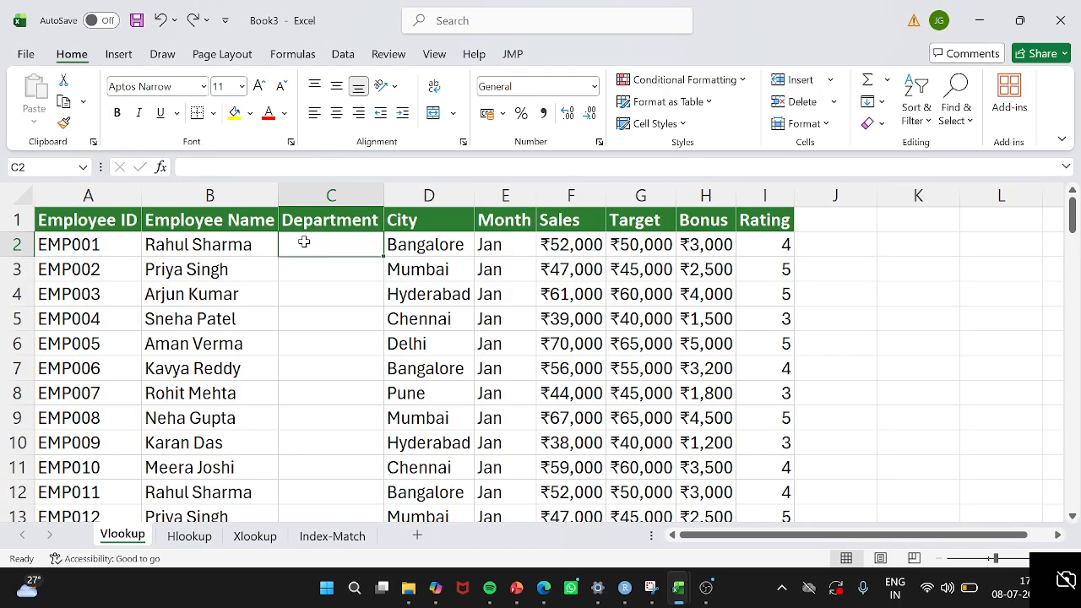
key("Right")
key("alt")
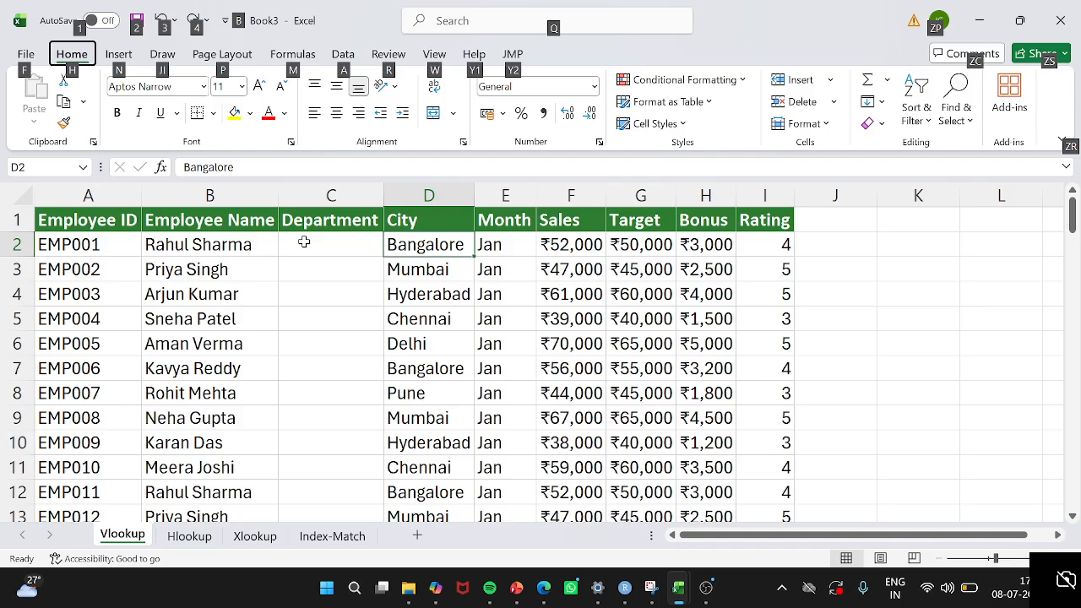
key("Escape")
key("Left")
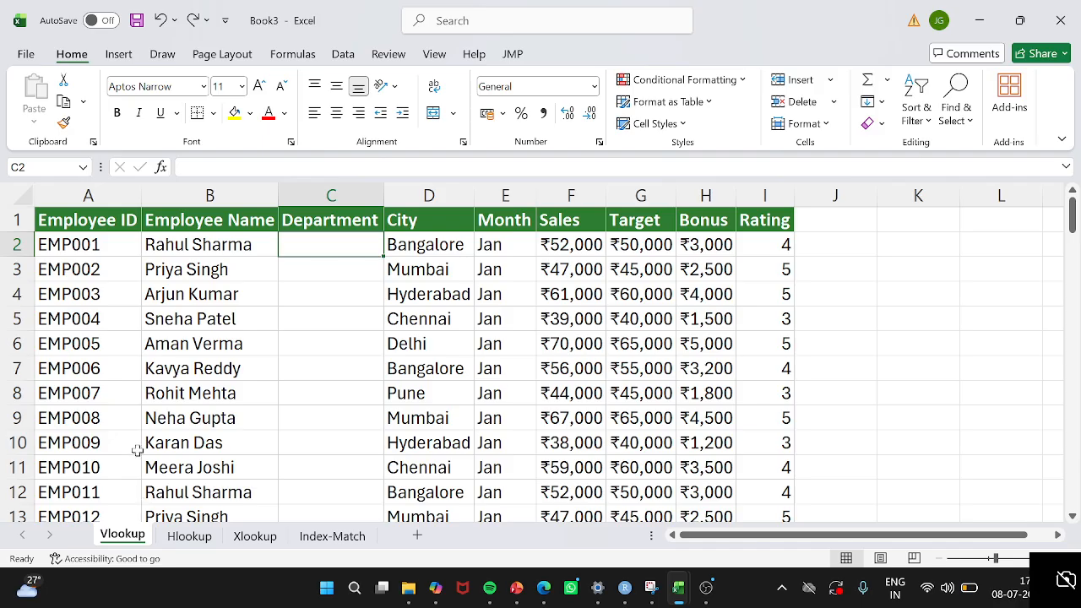
left_click_drag(312, 245, 330, 450)
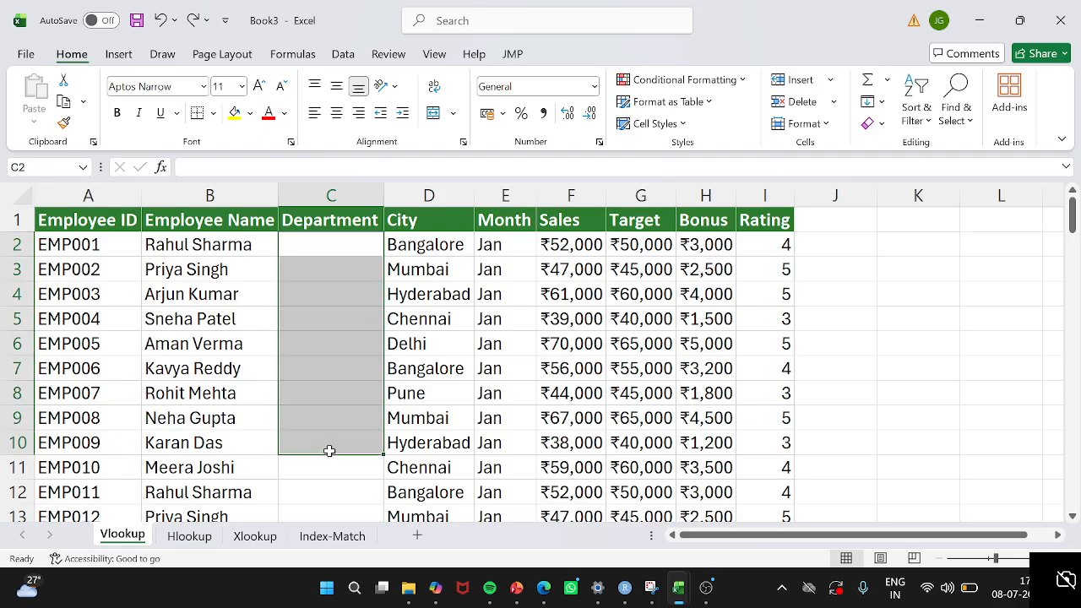
left_click(315, 249)
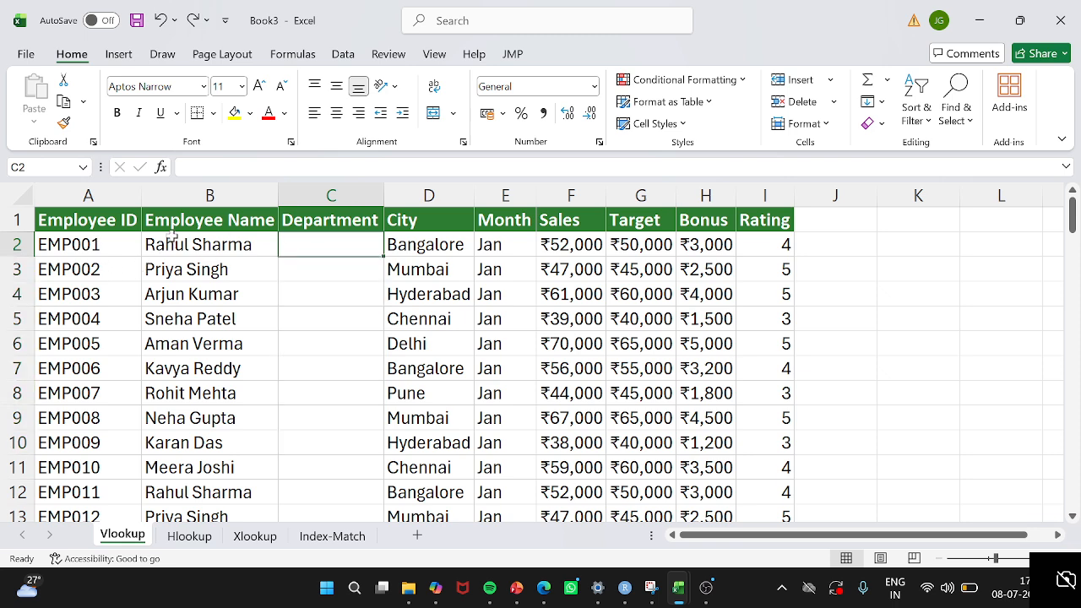
left_click(333, 195)
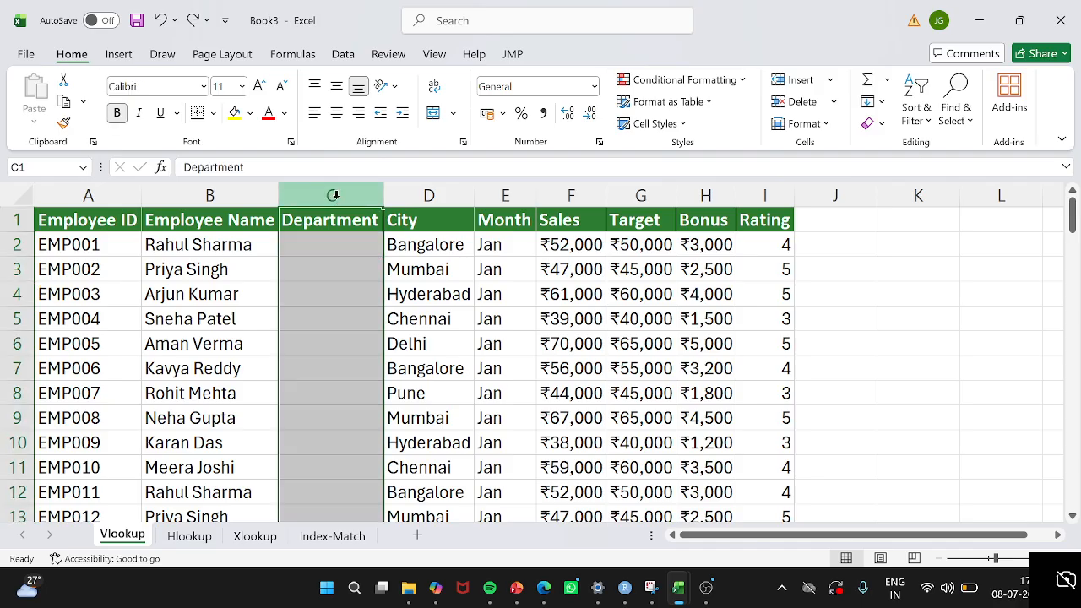
left_click(112, 192)
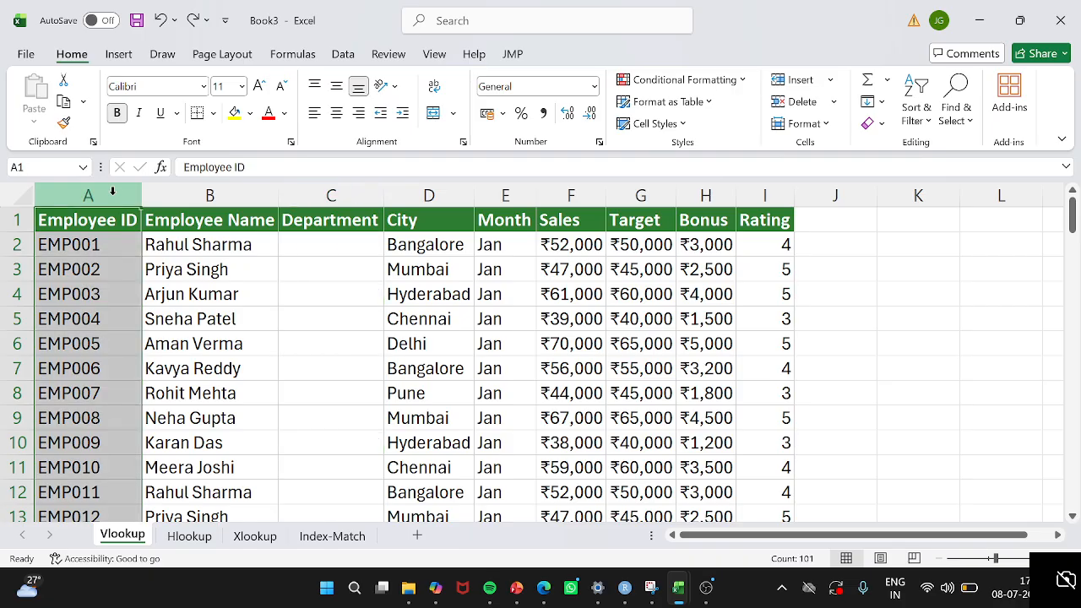
left_click(315, 247)
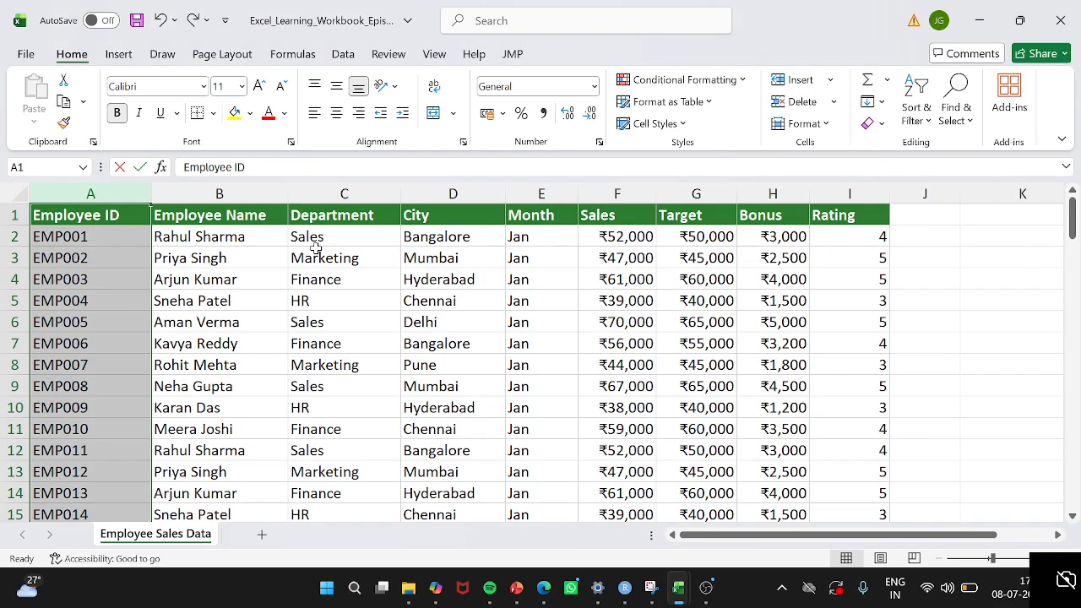
Step: Review the source table and its Department column in the Employee Sales Data sheet
double_click(325, 236)
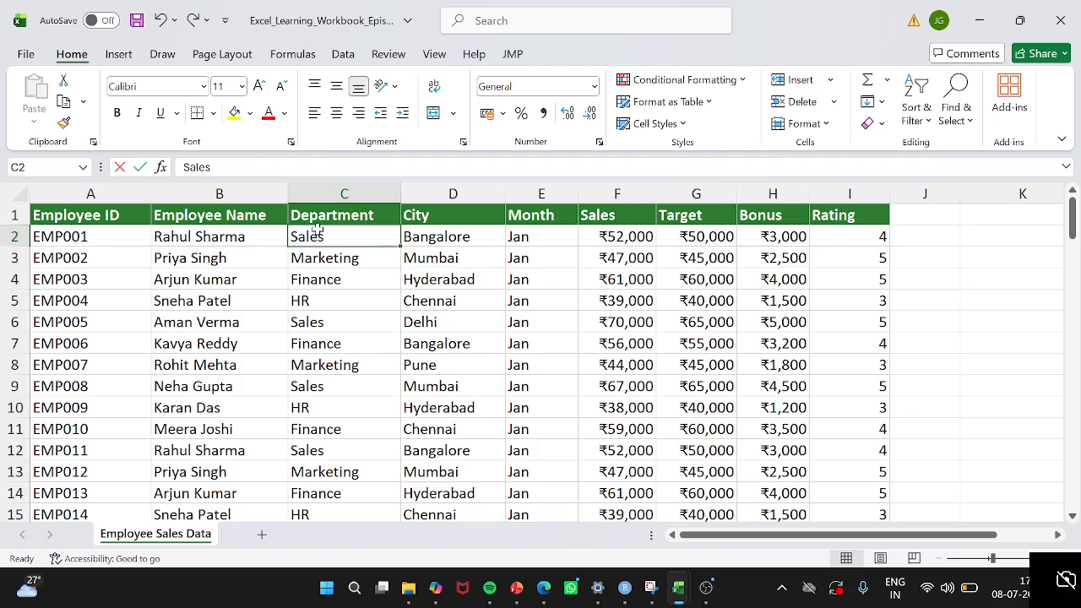
left_click_drag(90, 213, 821, 488)
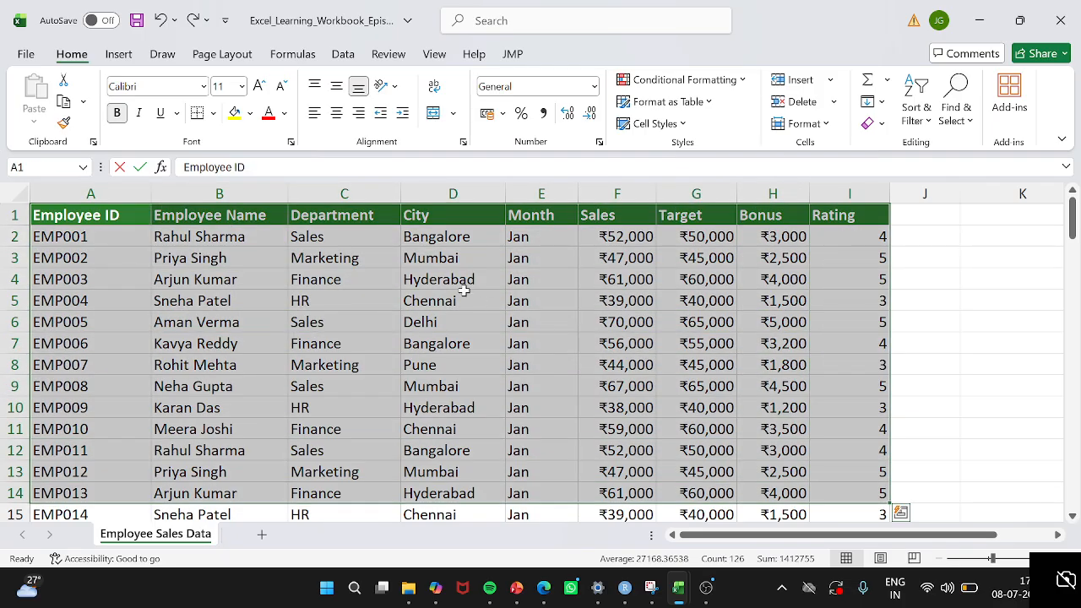
left_click(351, 235)
left_click(352, 187)
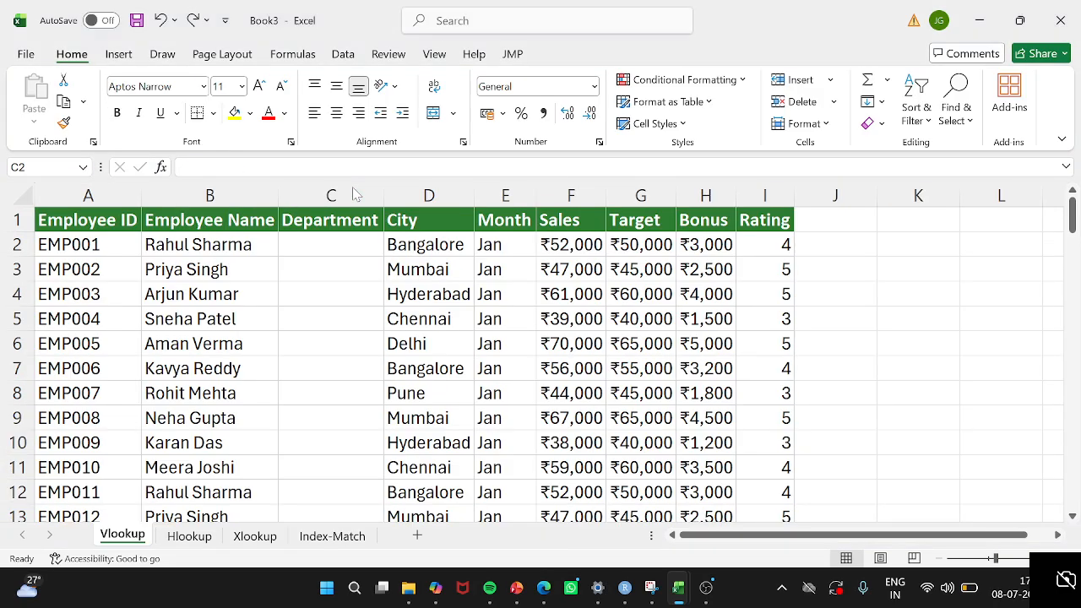
left_click(333, 241)
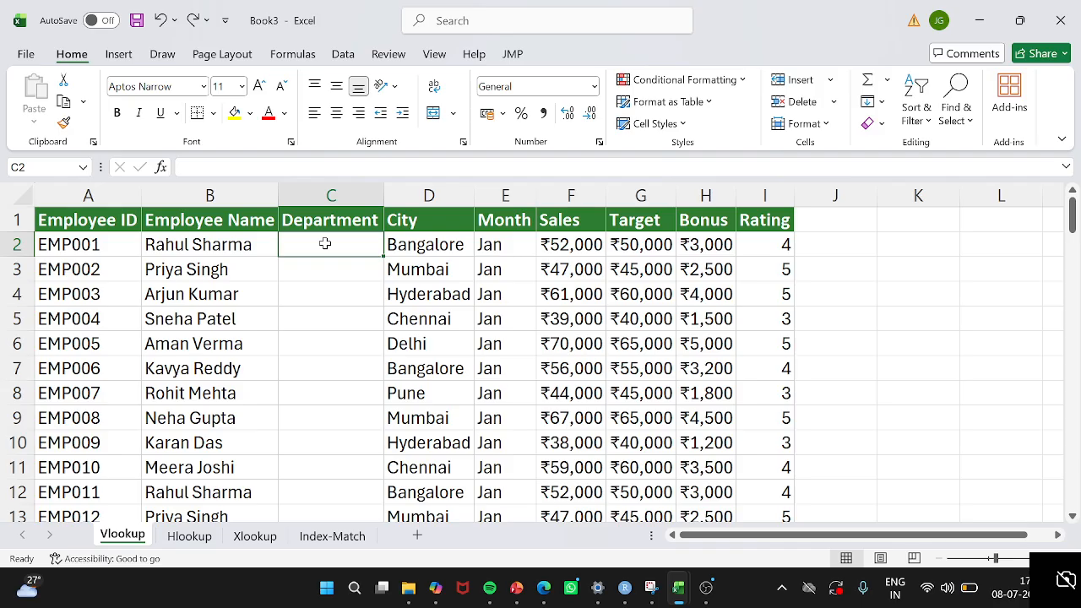
type("=")
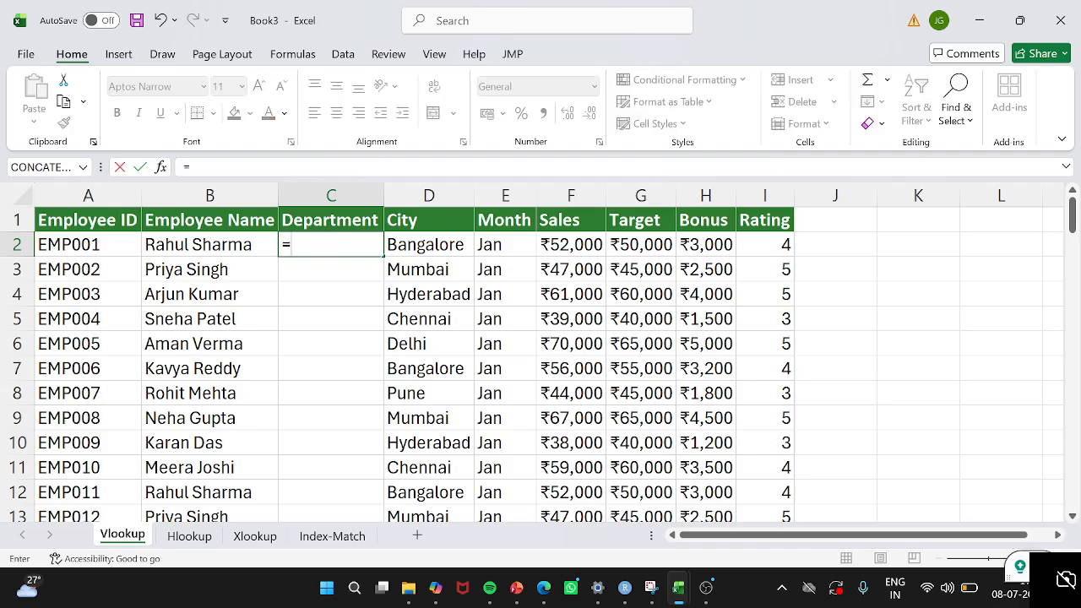
type("vlookup")
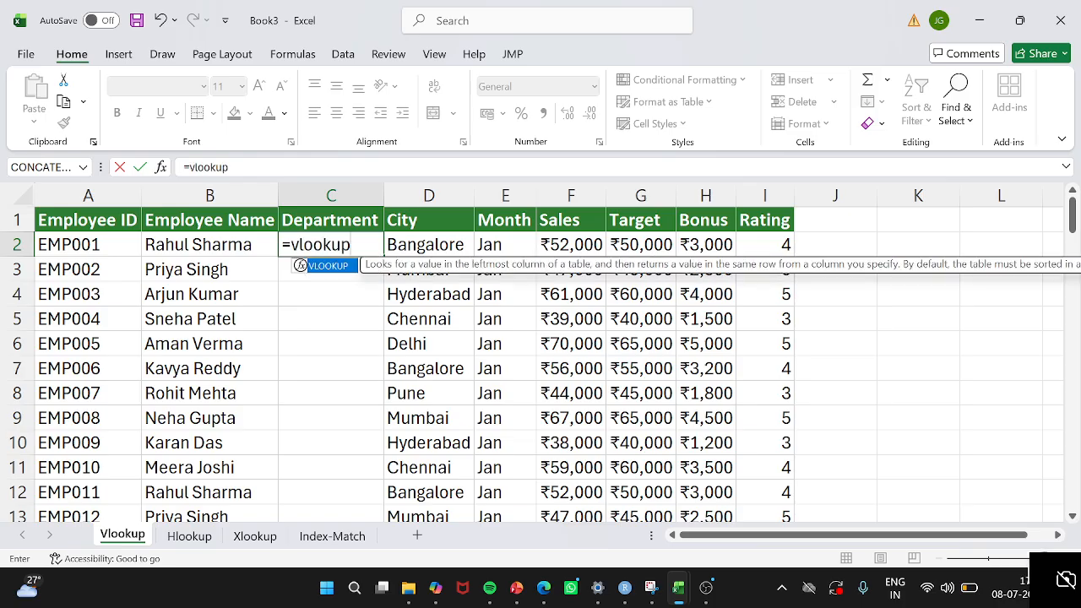
left_click(45, 169)
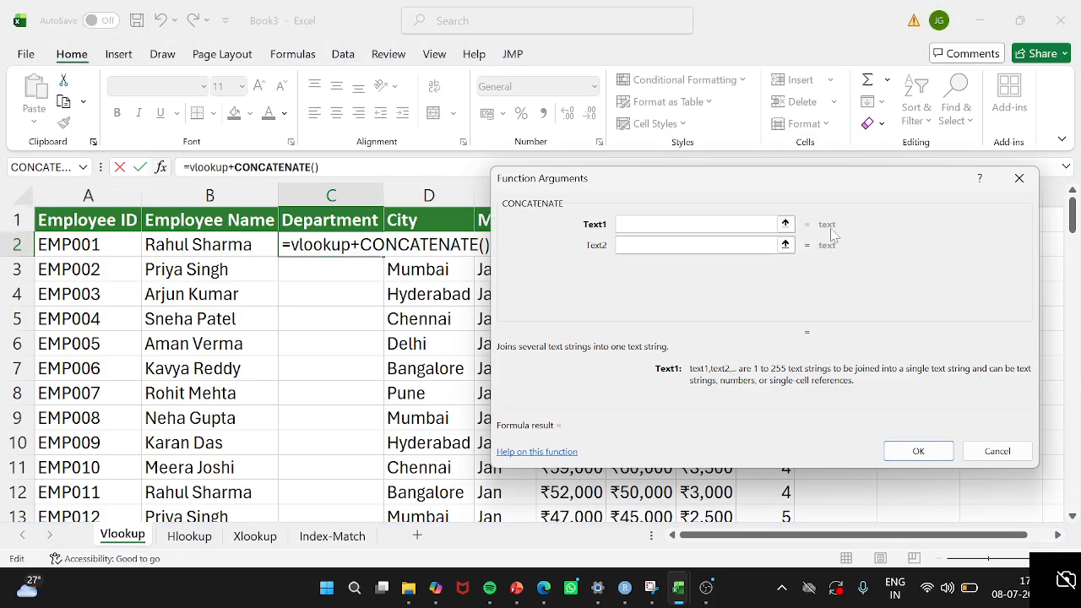
left_click(1019, 178)
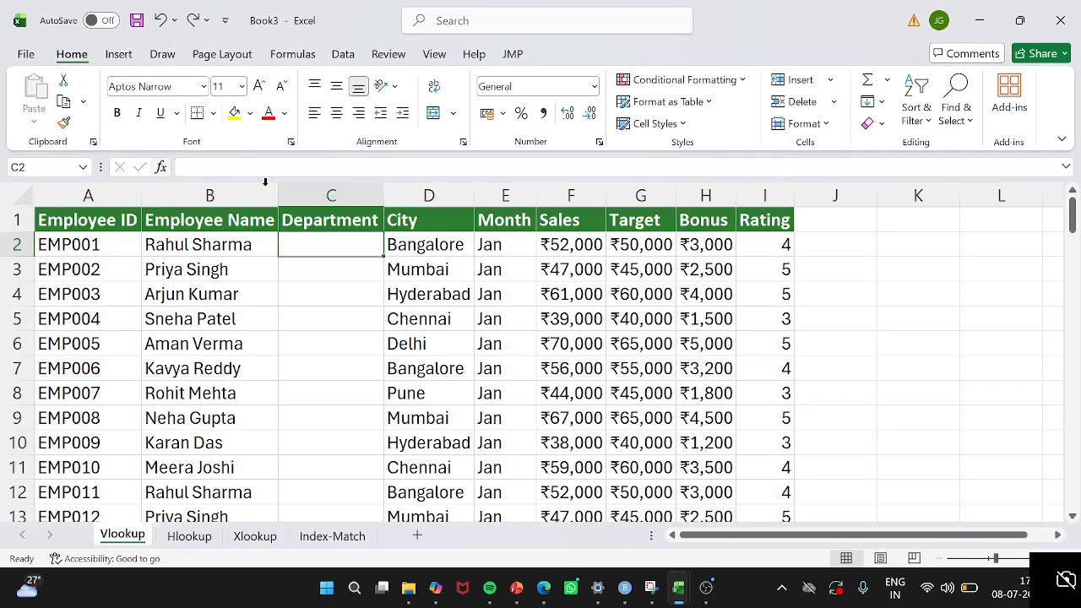
Step: Start a VLOOKUP formula in C2 of the Vlookup sheet with the employee ID in A2 as the lookup value
type("=")
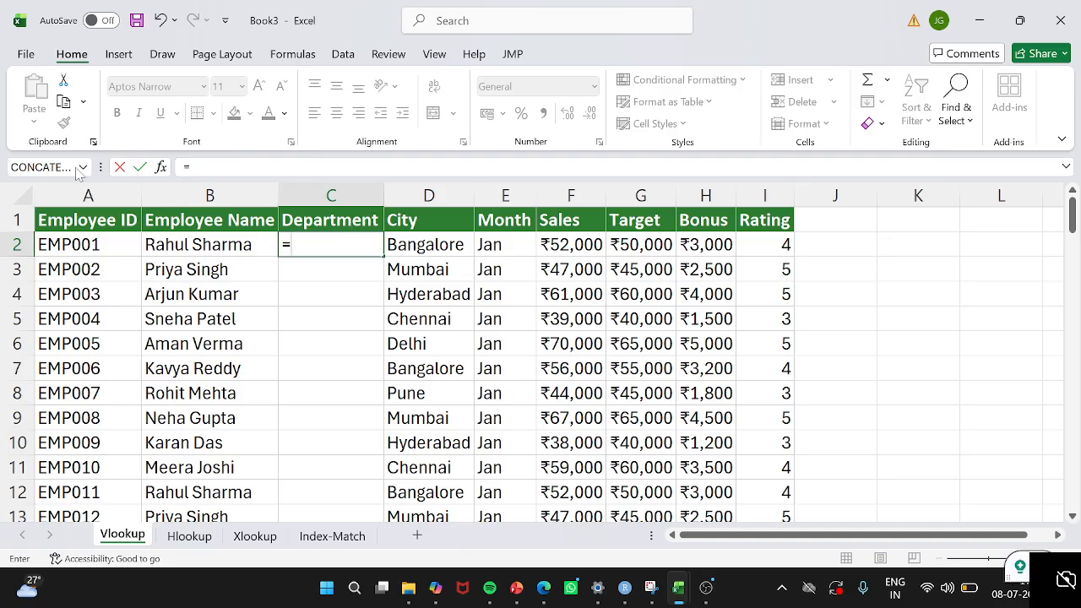
left_click(83, 167)
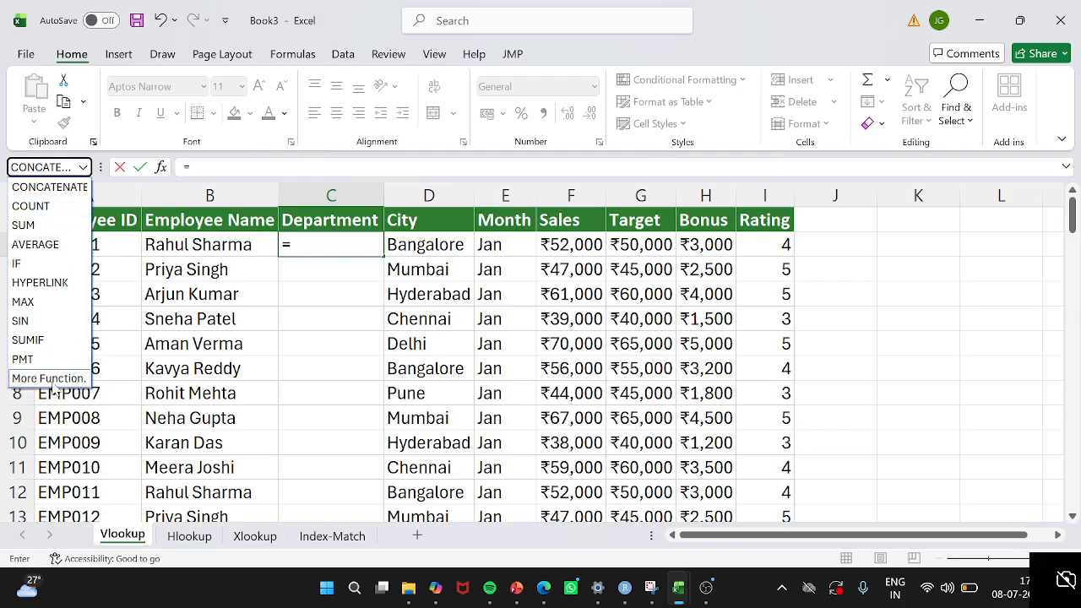
left_click(319, 247)
left_click(318, 247)
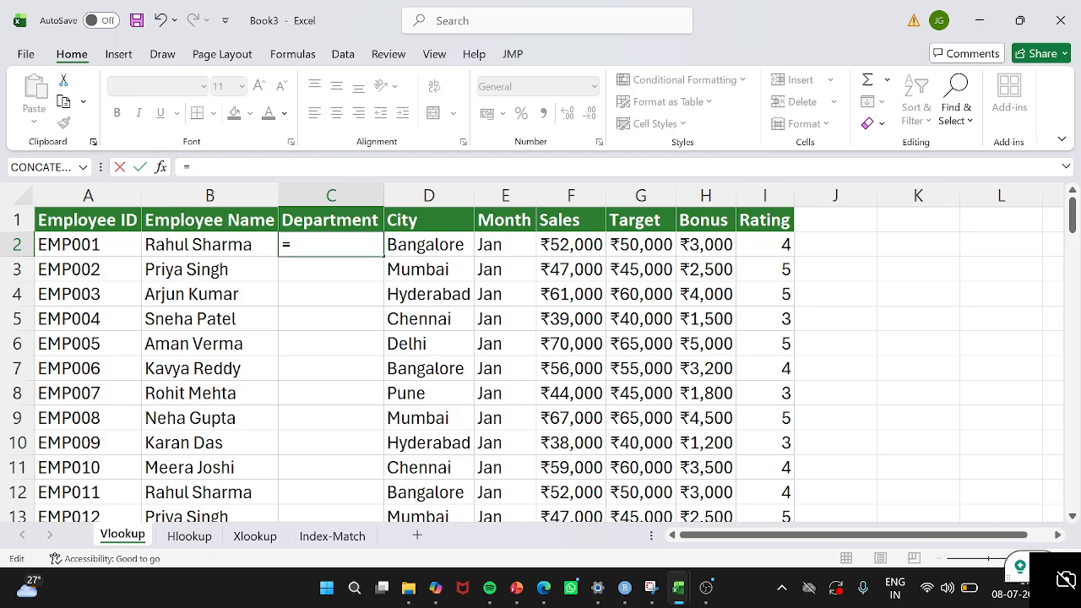
type("vlookup")
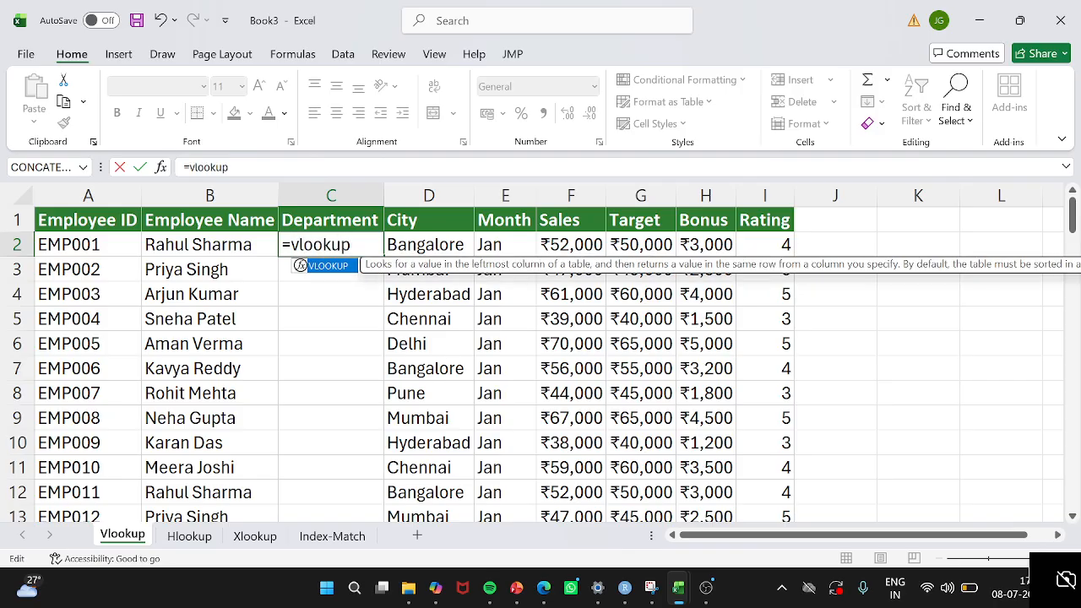
type("(")
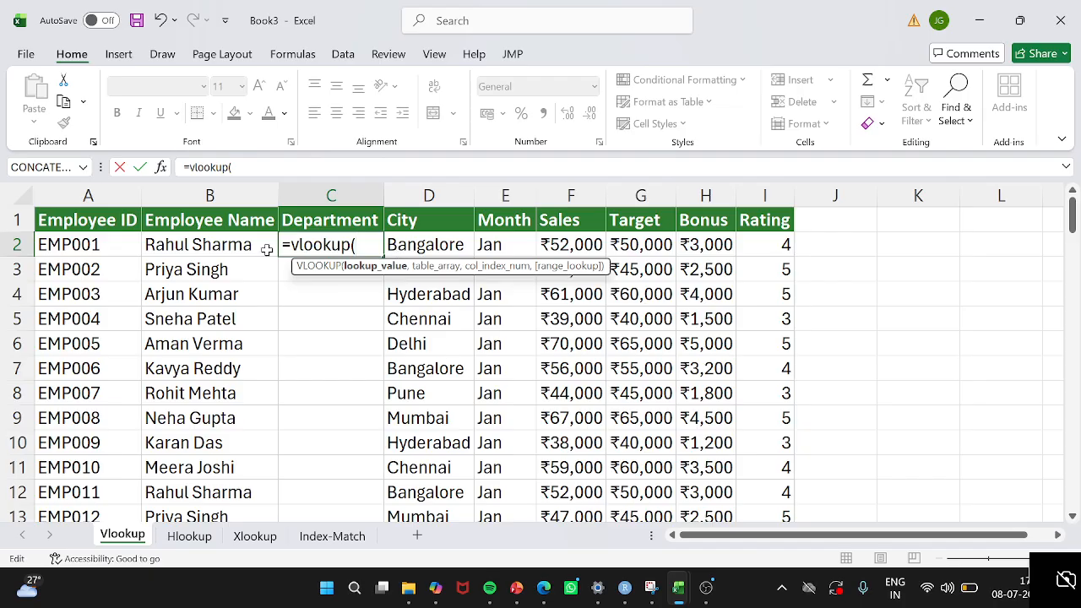
left_click(108, 244)
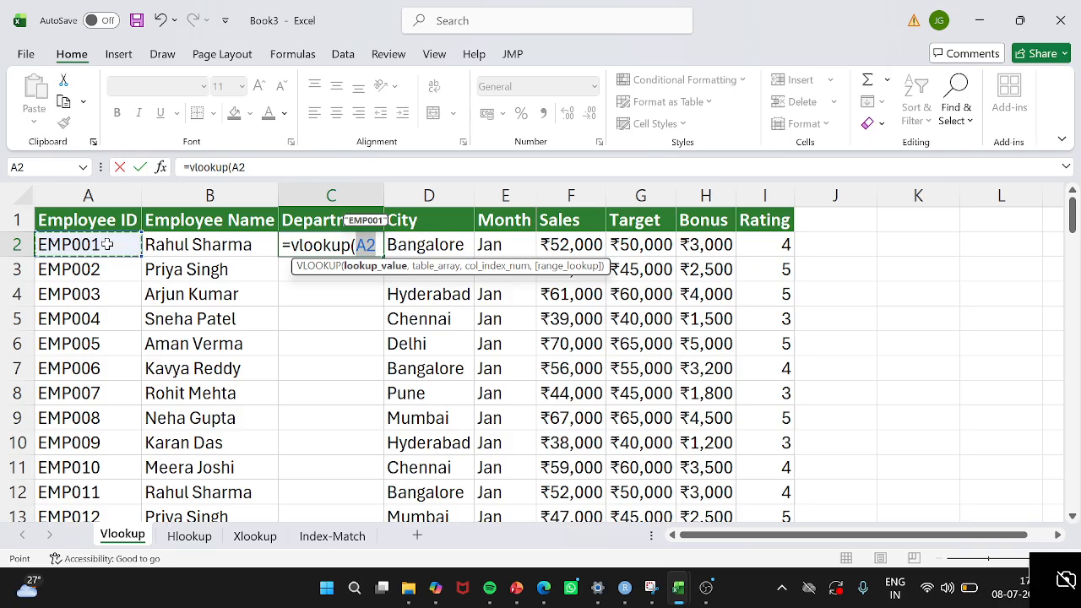
type(",")
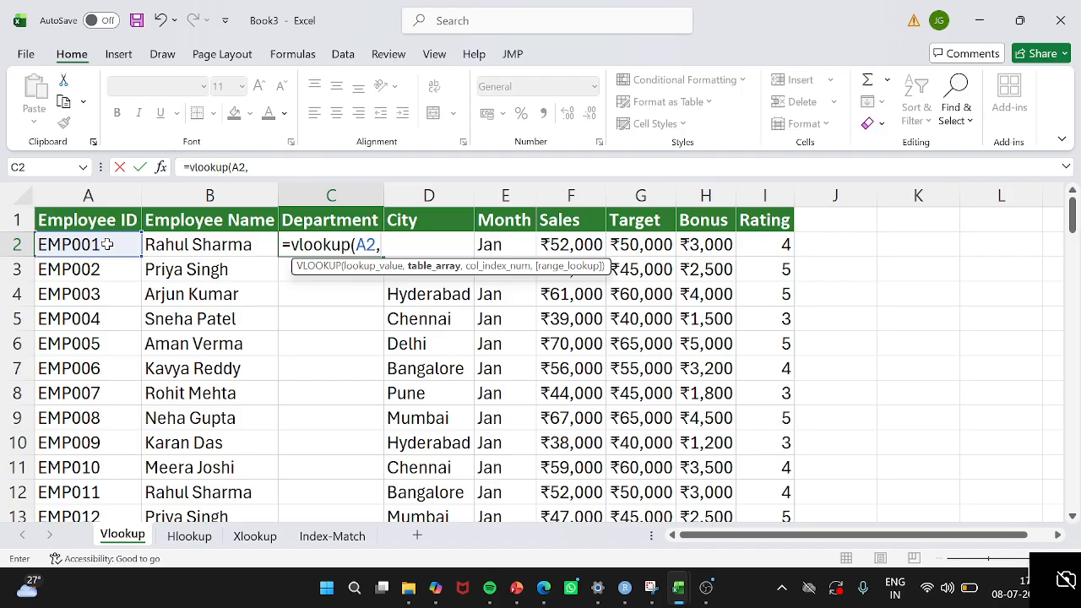
Step: Review the source table in the Employee Sales Data workbook and the other sheets of Book3 while the formula awaits its table array
key("ctrl+Tab")
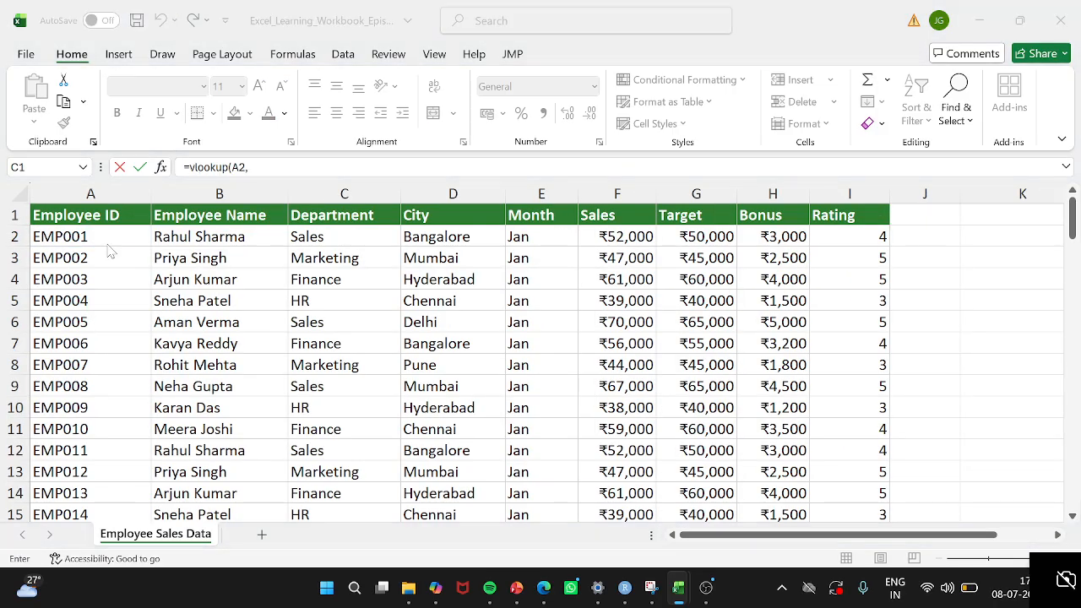
key("ctrl+Tab")
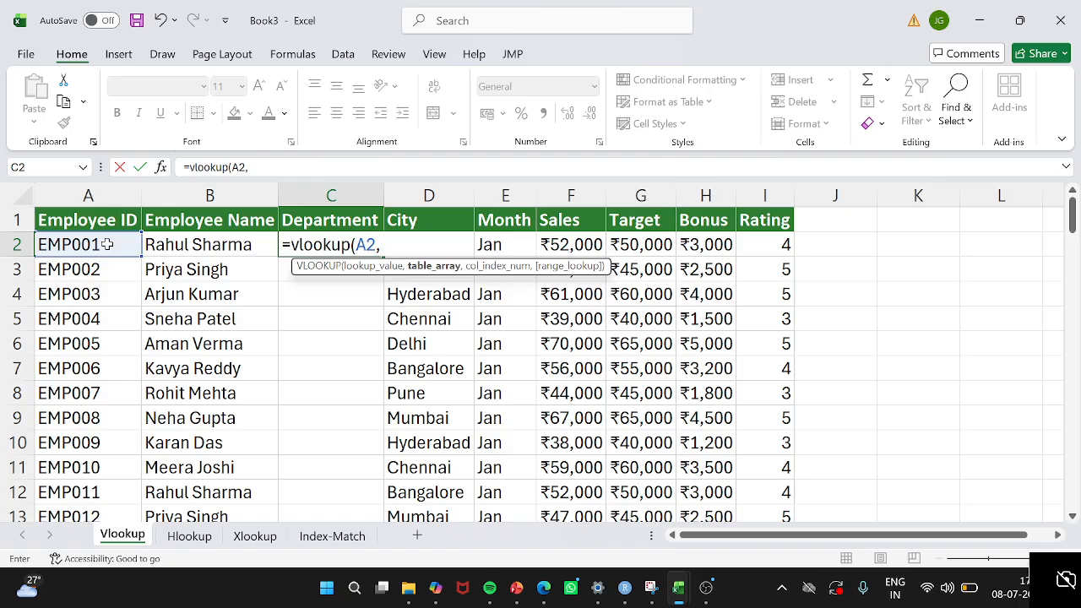
key("ctrl+Tab")
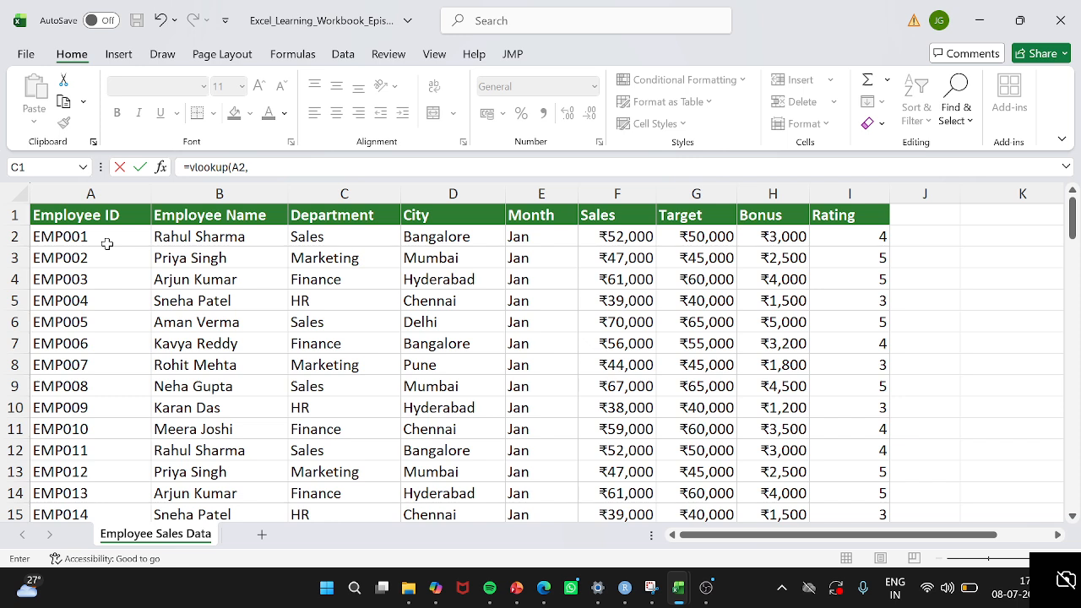
key("ctrl+Tab")
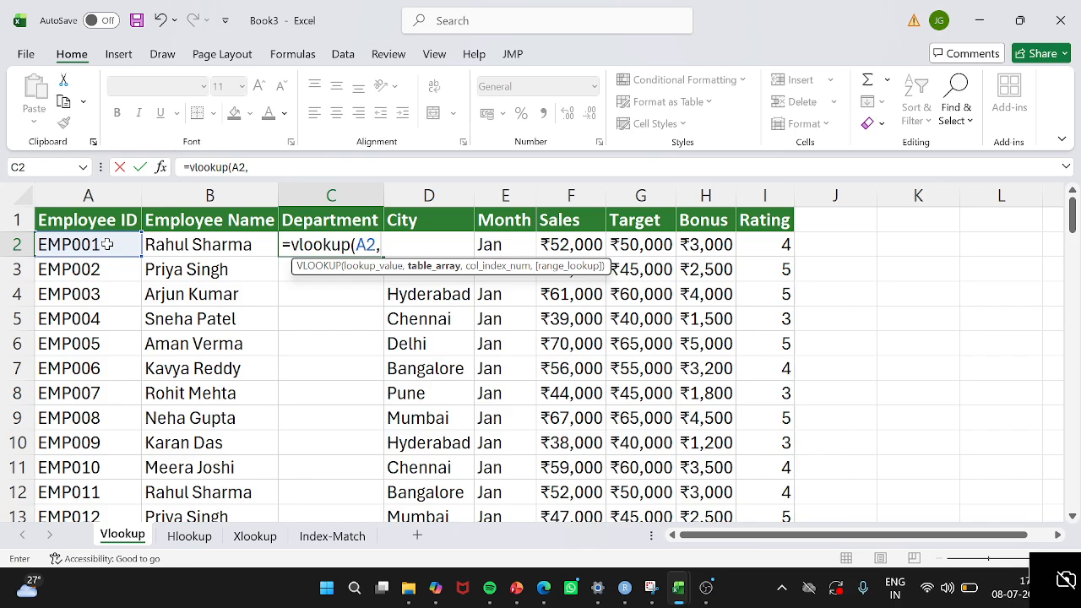
key("ctrl+Page_Down")
key("ctrl+Page_Down")
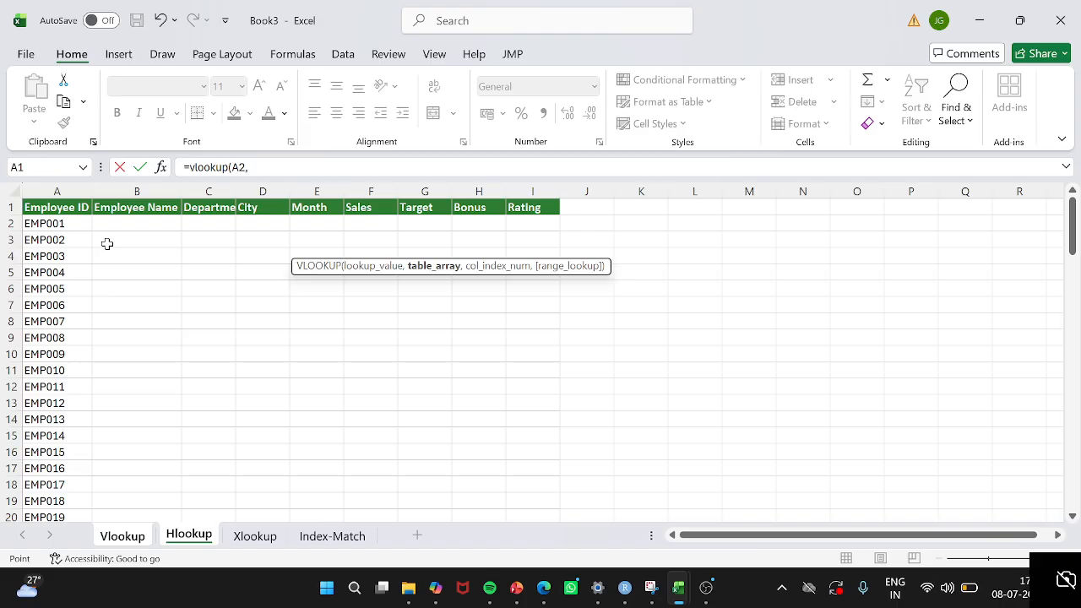
key("ctrl+Page_Down")
key("ctrl+Page_Up")
key("ctrl+Page_Up")
key("ctrl+Page_Up")
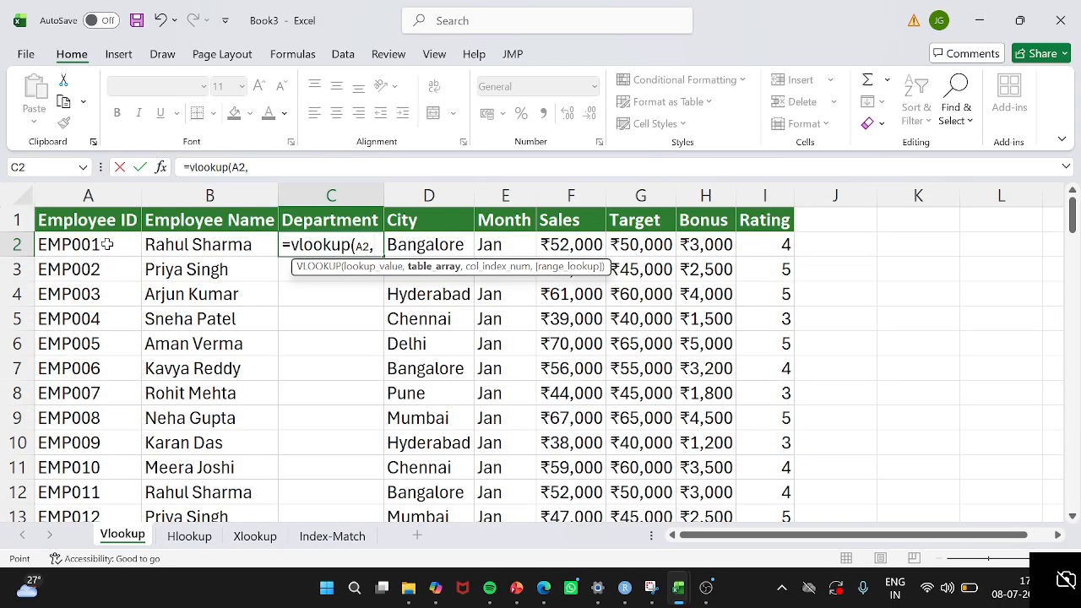
key("BackSpace")
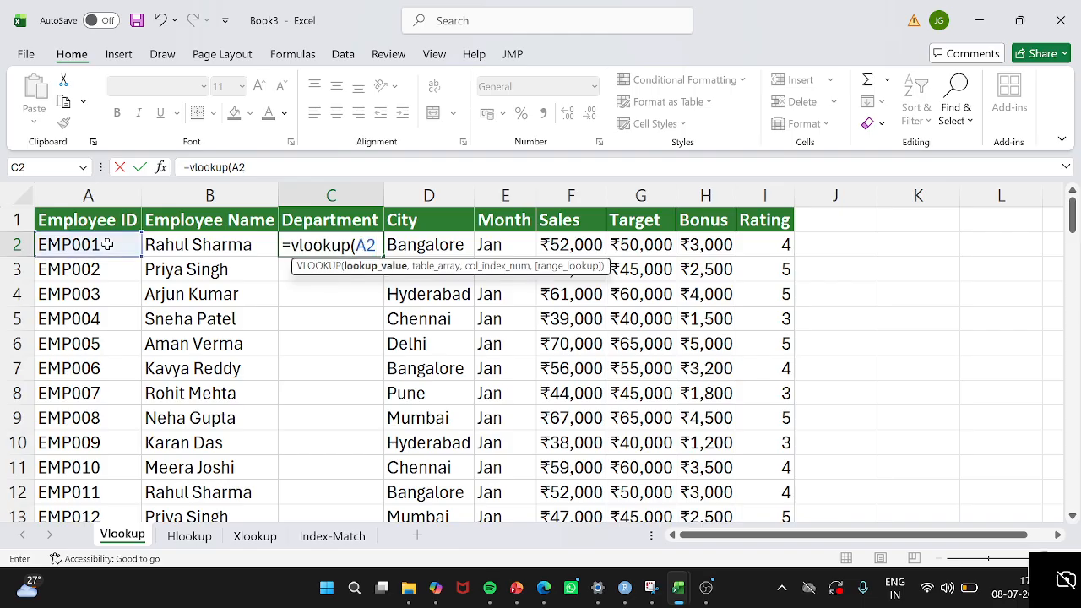
type(",")
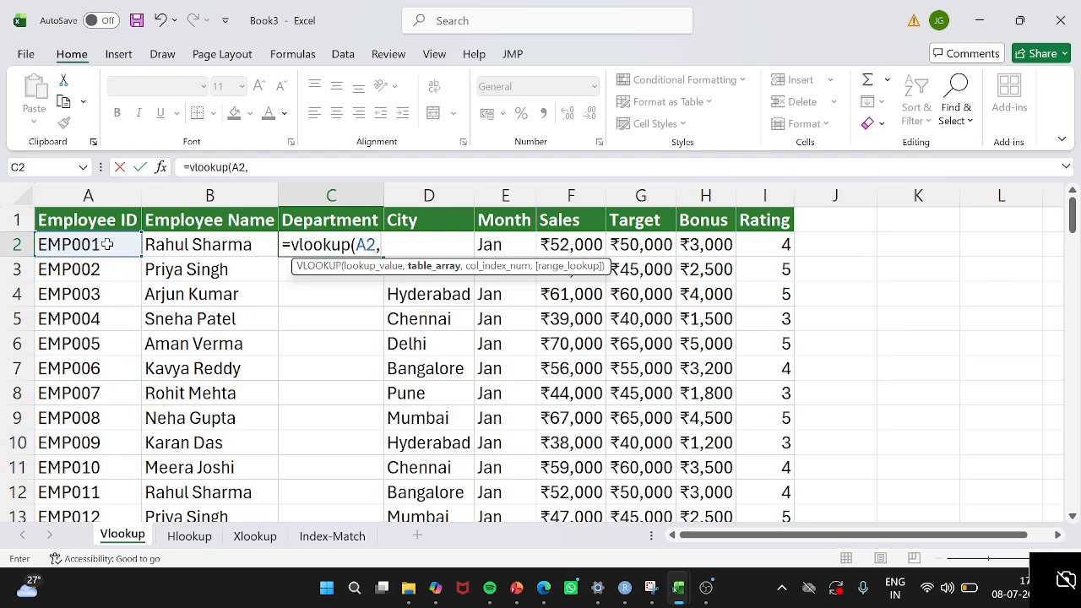
Step: Switch to the Employee Sales Data workbook and begin the table array with the first employee's record, A2:H2
key("ctrl+Tab")
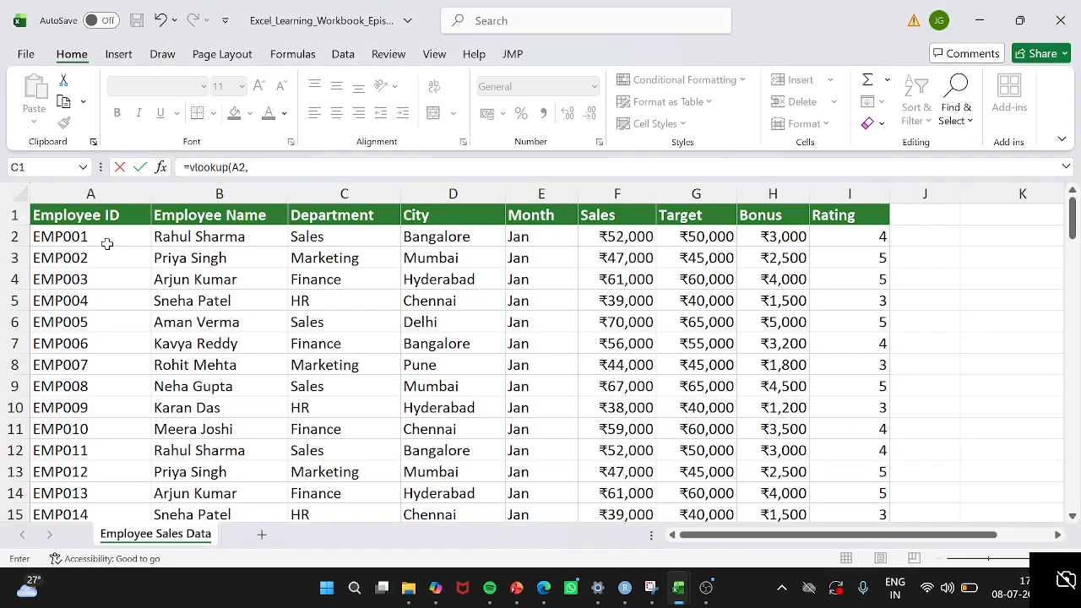
key("ctrl+Tab")
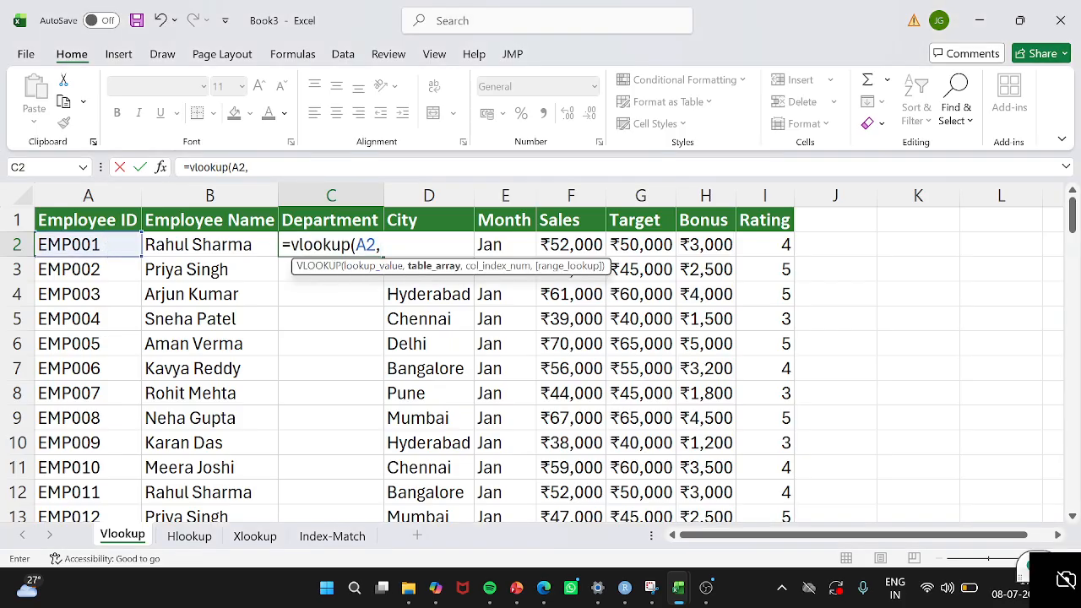
key("ctrl+Tab")
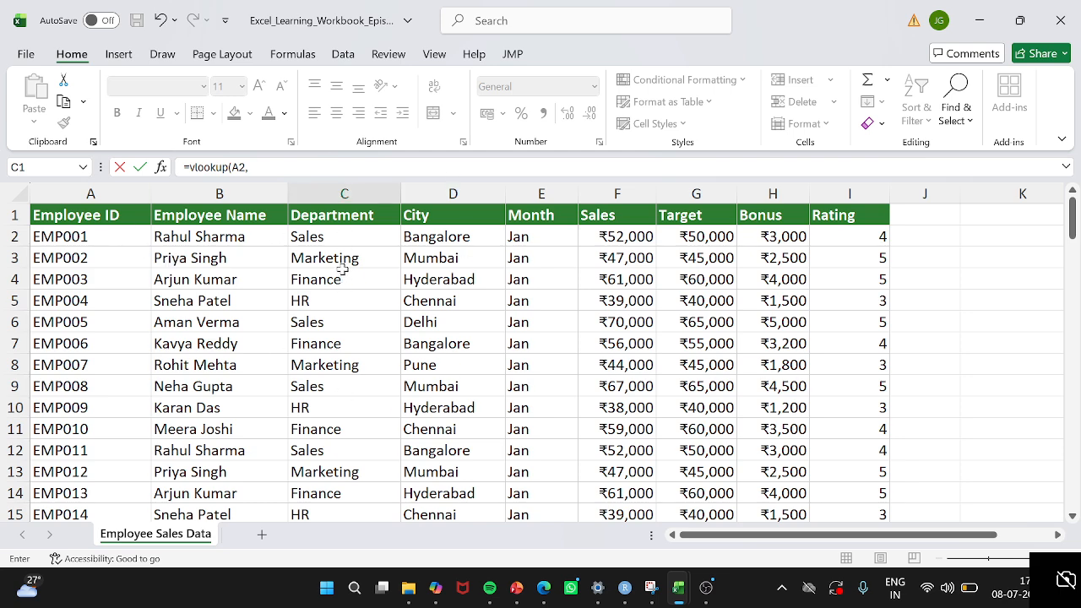
left_click(88, 238)
left_click_drag(89, 238, 494, 239)
key("shift+Right")
key("shift+Right")
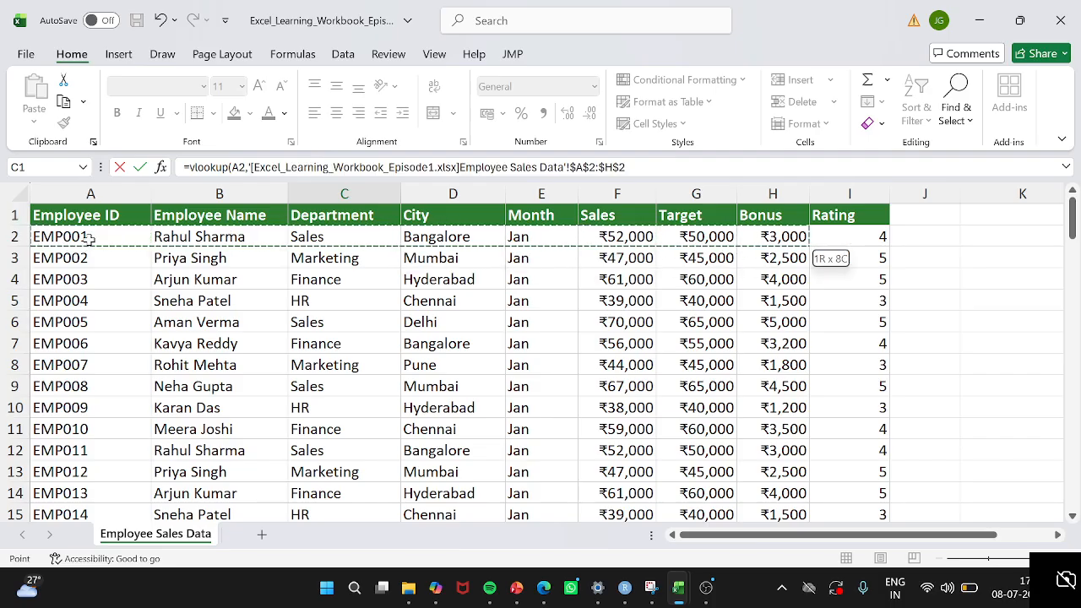
Step: Set the formula's table array to A2:I101, covering all columns from Employee ID to Rating and all employee records
left_click(90, 240)
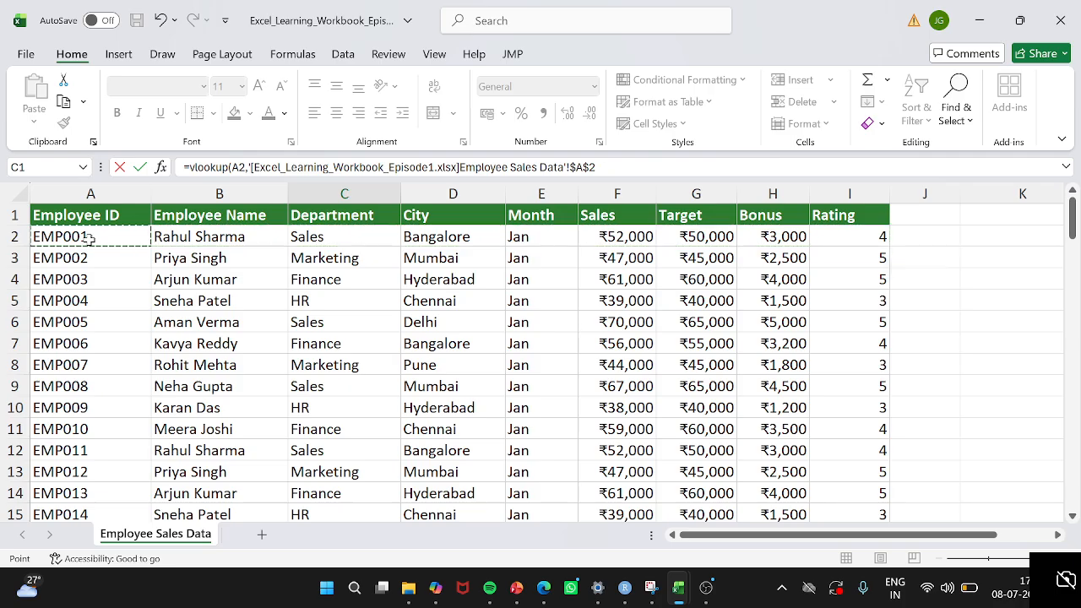
key("shift+Right")
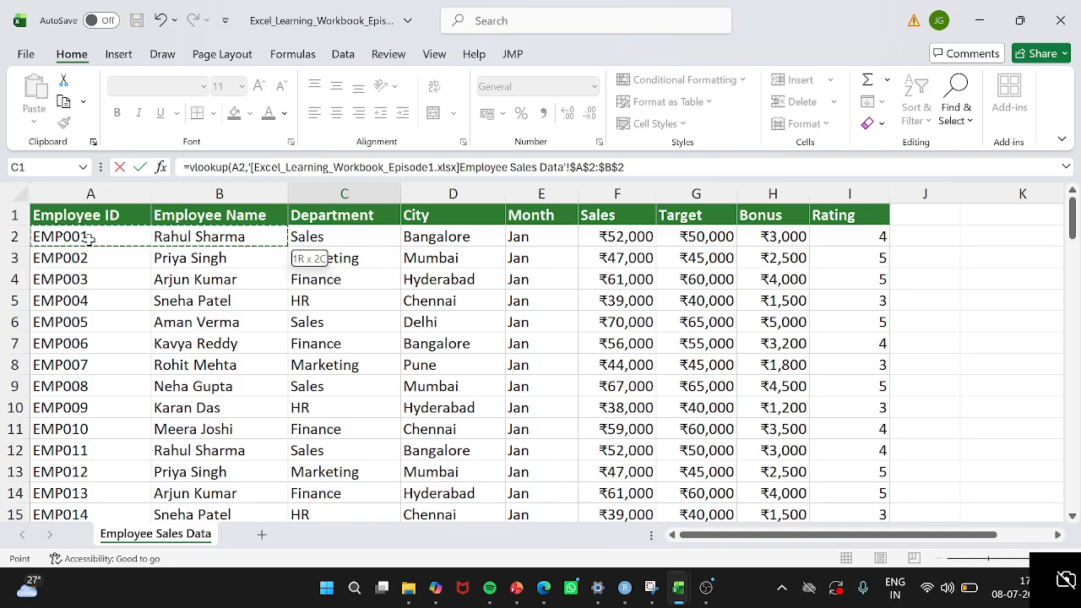
key("shift+Right")
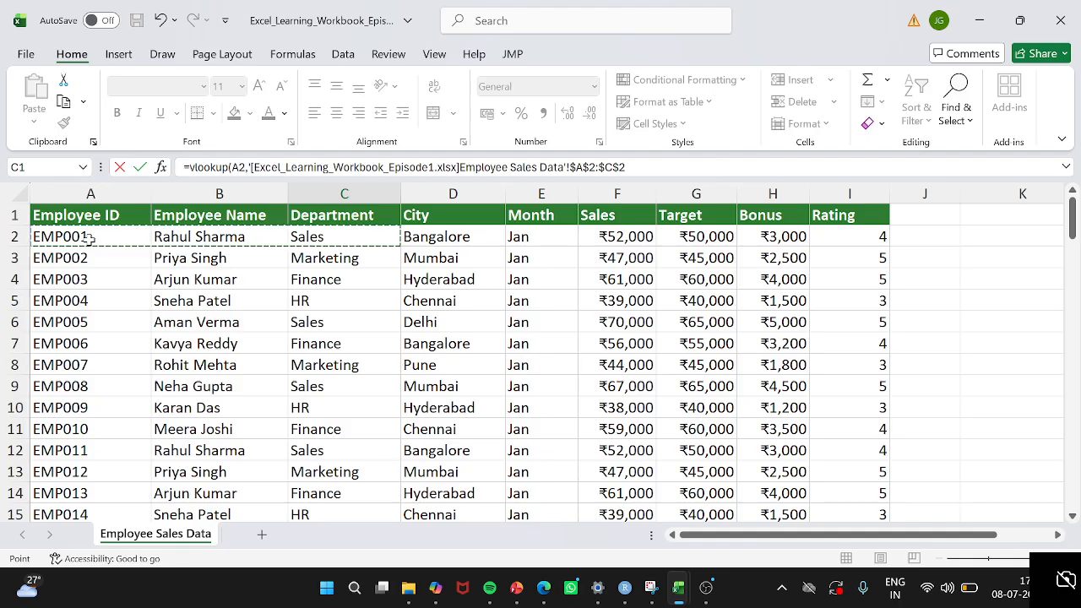
key("shift+Right")
key("shift+Right")
key("shift+Right")
key("shift+Right")
key("shift+Right")
key("shift+Right")
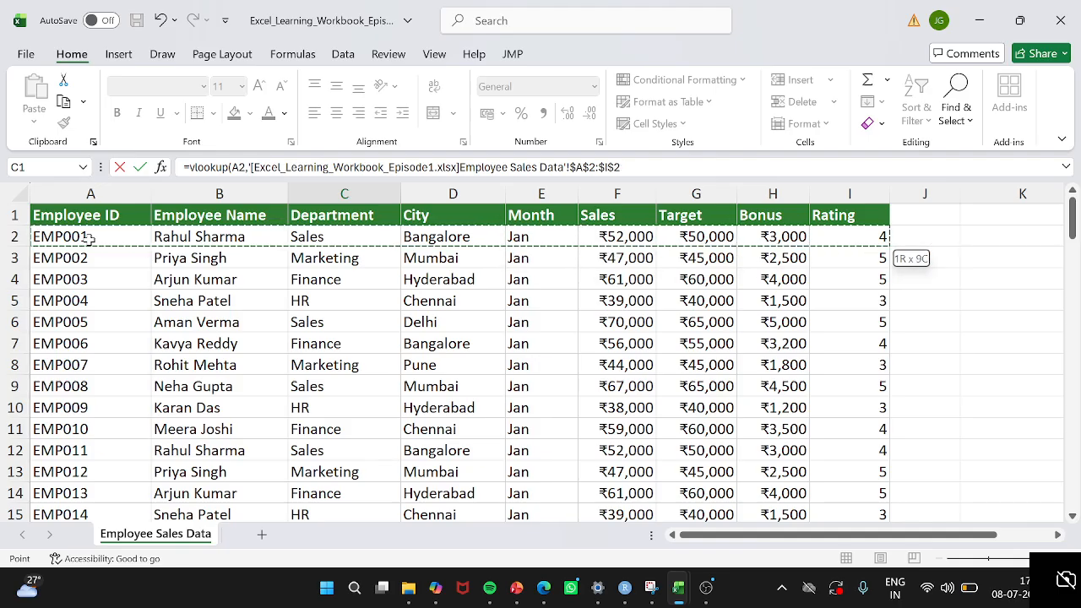
key("ctrl+shift+Down")
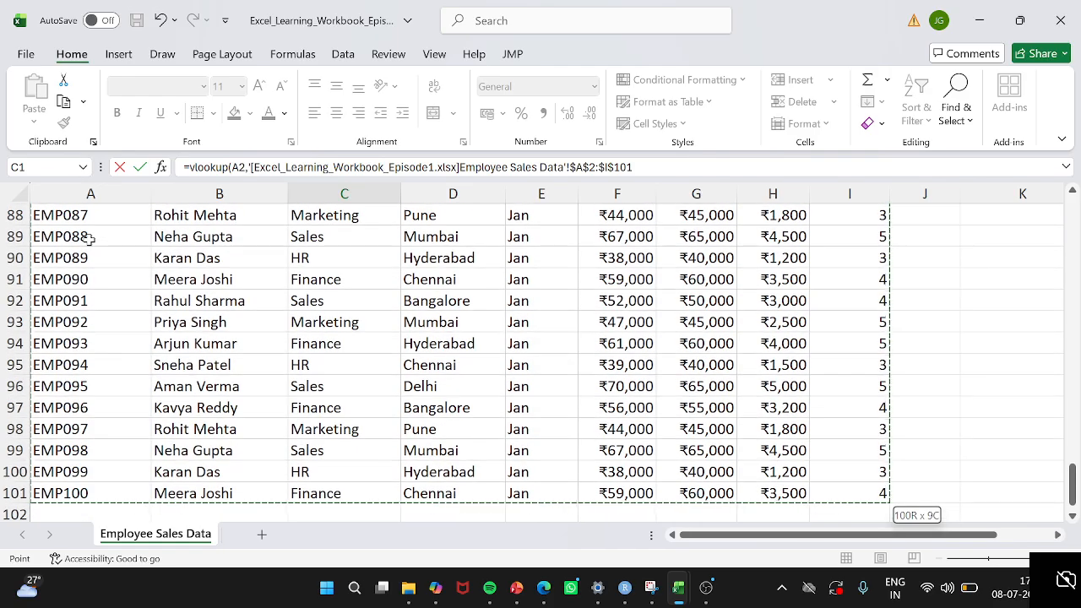
Step: Reselect the table array from the first record's row across to Rating and down to the last record, A2:I101
key("Down")
key("shift+Right")
key("shift+Right")
key("shift+Right")
key("shift+Right")
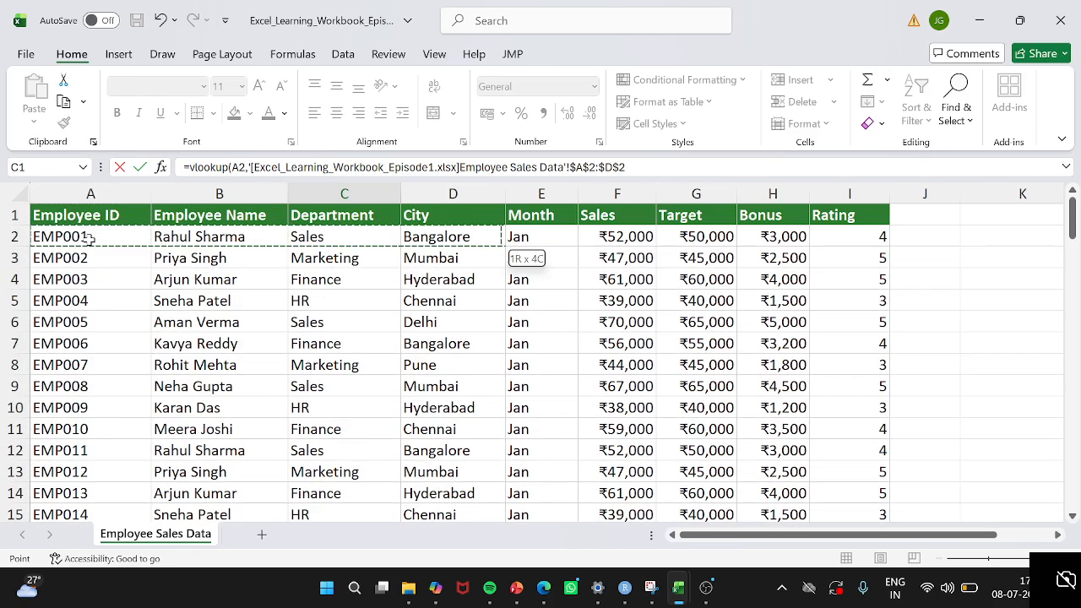
key("shift+Right")
key("shift+Right")
key("shift+Right")
key("shift+Right")
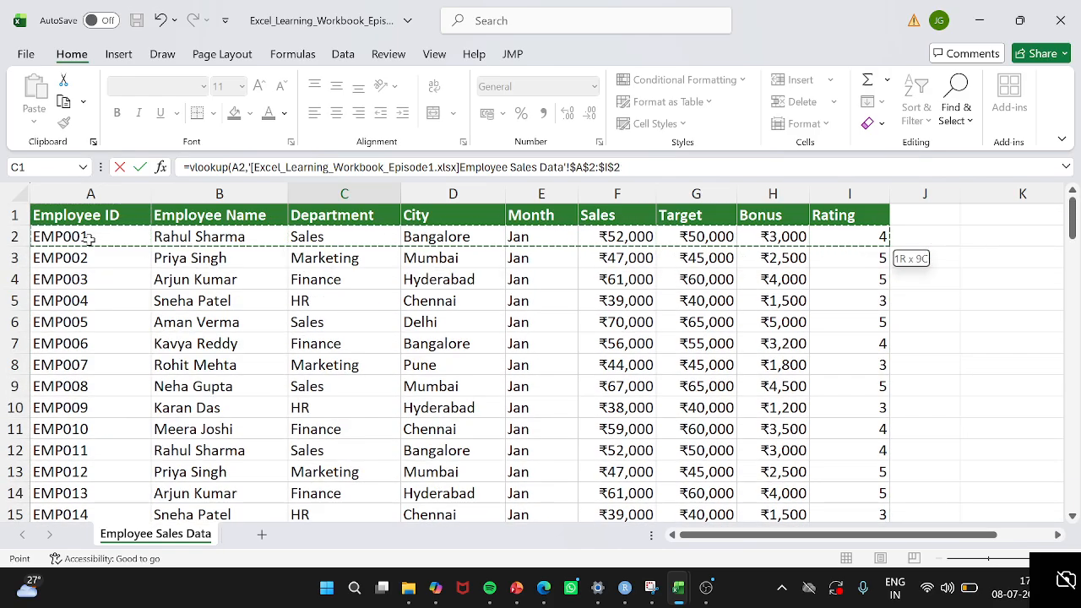
key("ctrl+shift+Down")
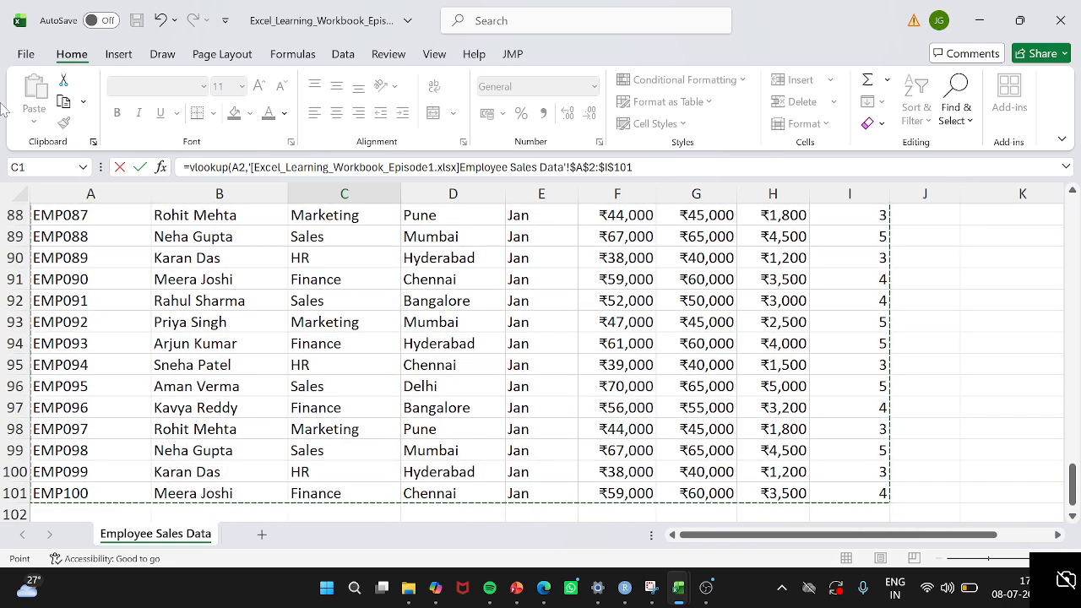
Step: Change the table array reference to A$2:I$101 with only the rows locked, and add the comma before the column index argument
left_click_drag(632, 167, 249, 167)
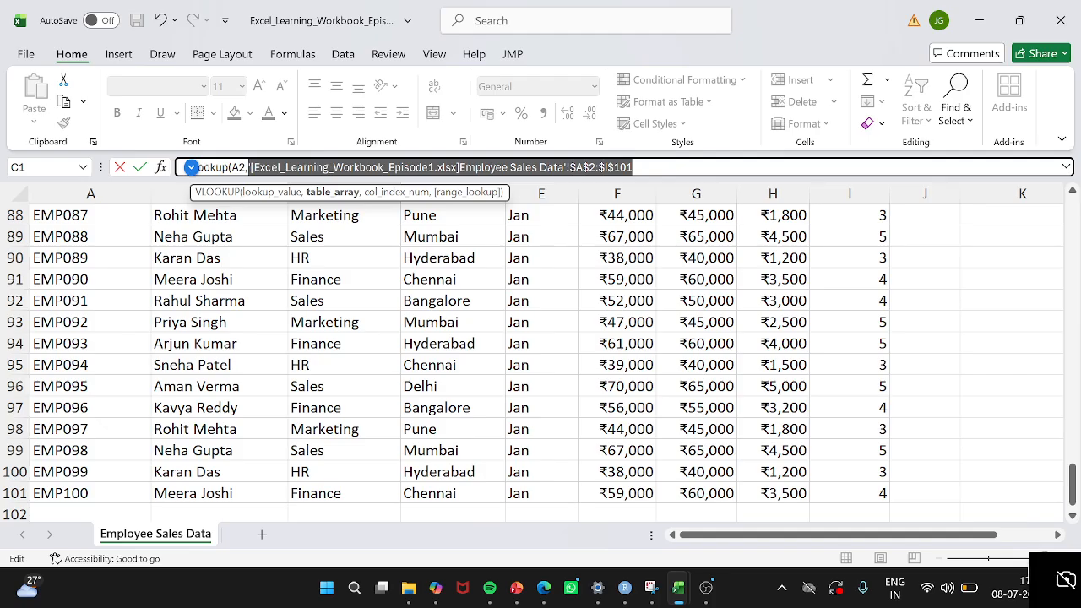
key("F4")
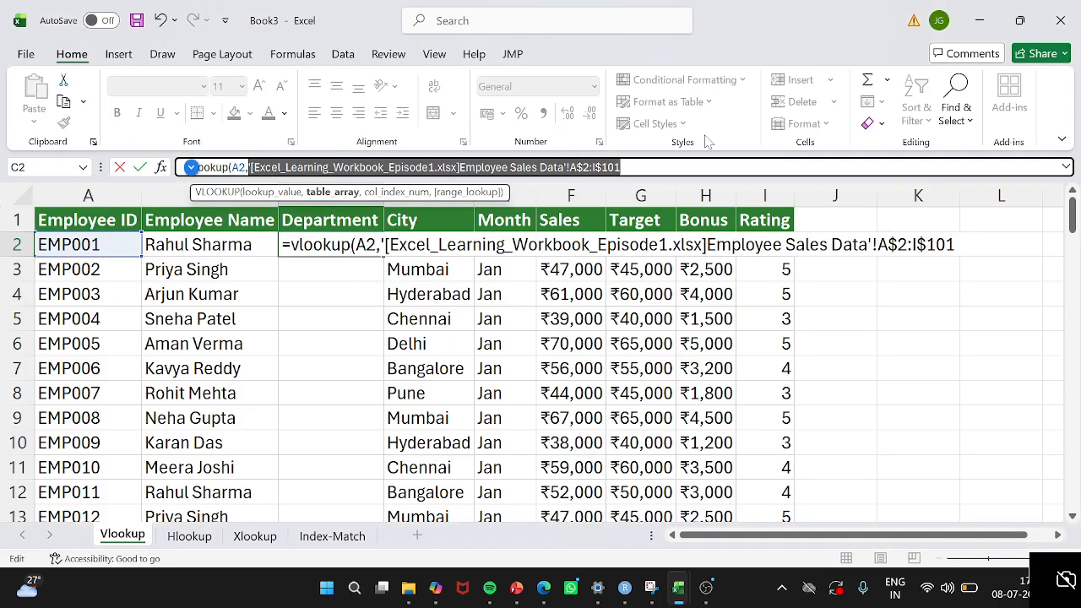
left_click(190, 167)
type(",")
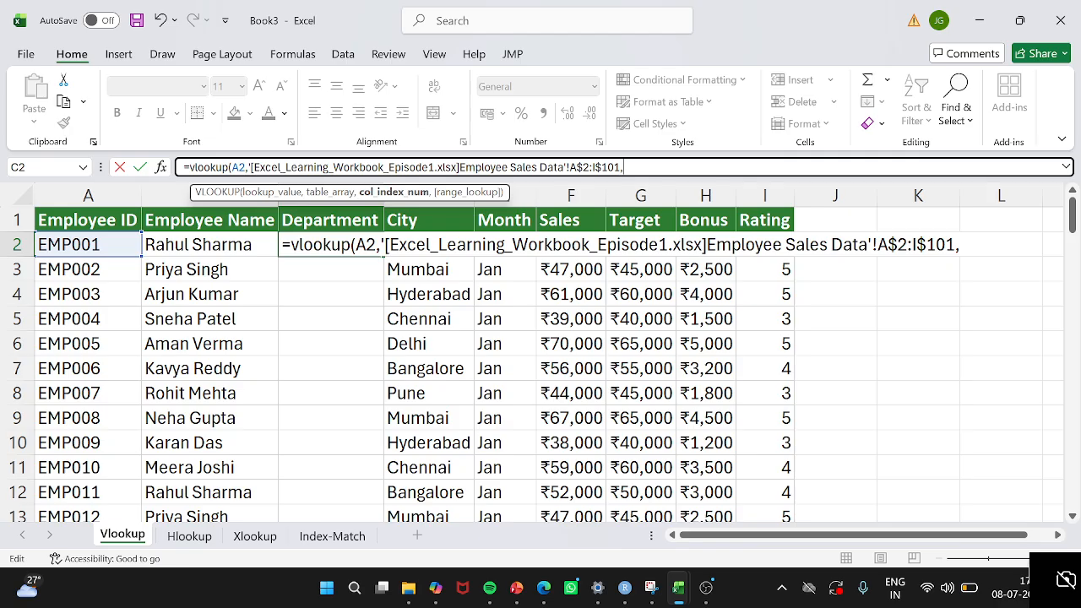
Step: Complete the VLOOKUP in C2 with column index 3 and range lookup 0, and review the formula's arguments
type("3,0")
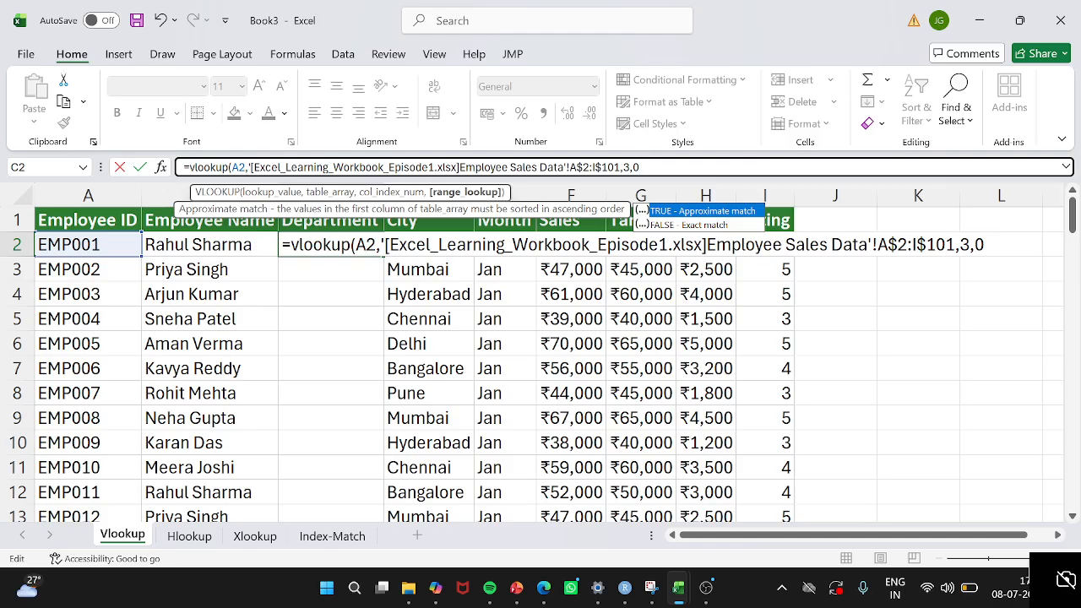
type(")")
key("Return")
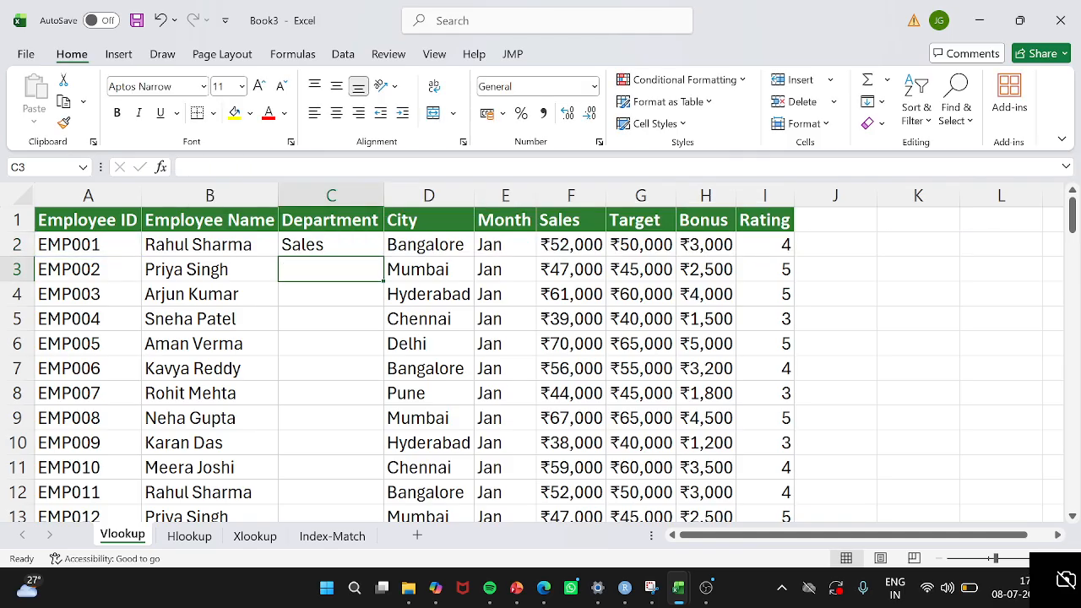
left_click(331, 245)
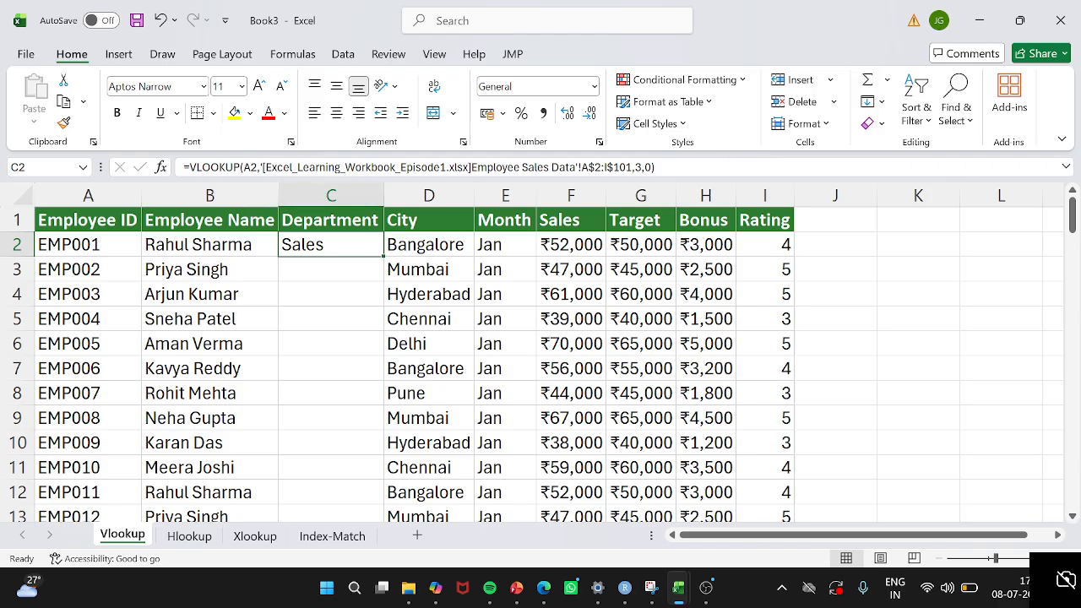
left_click_drag(183, 167, 258, 167)
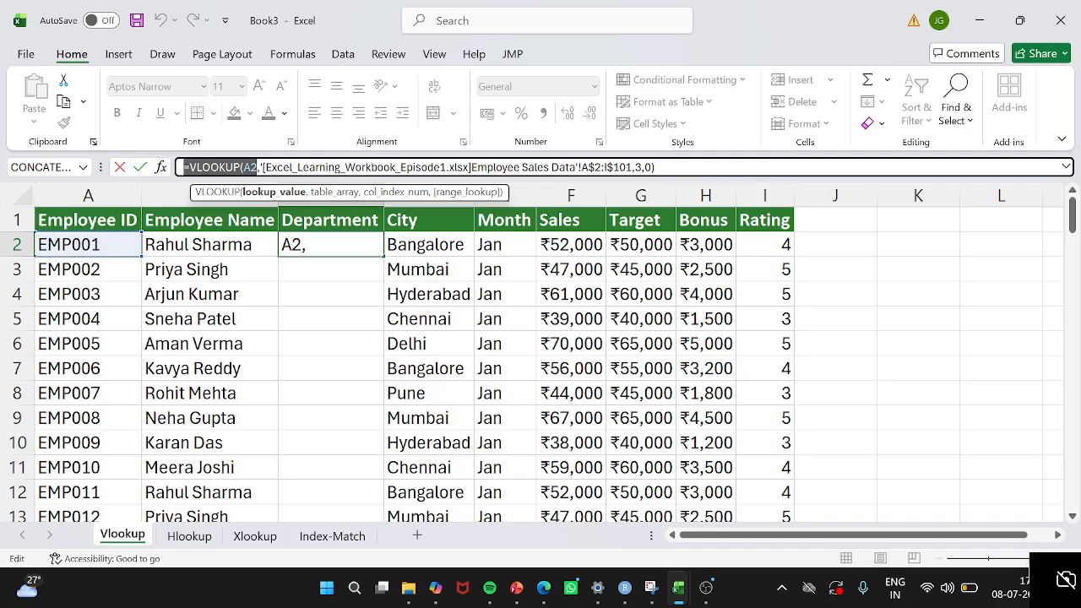
left_click_drag(261, 168, 642, 167)
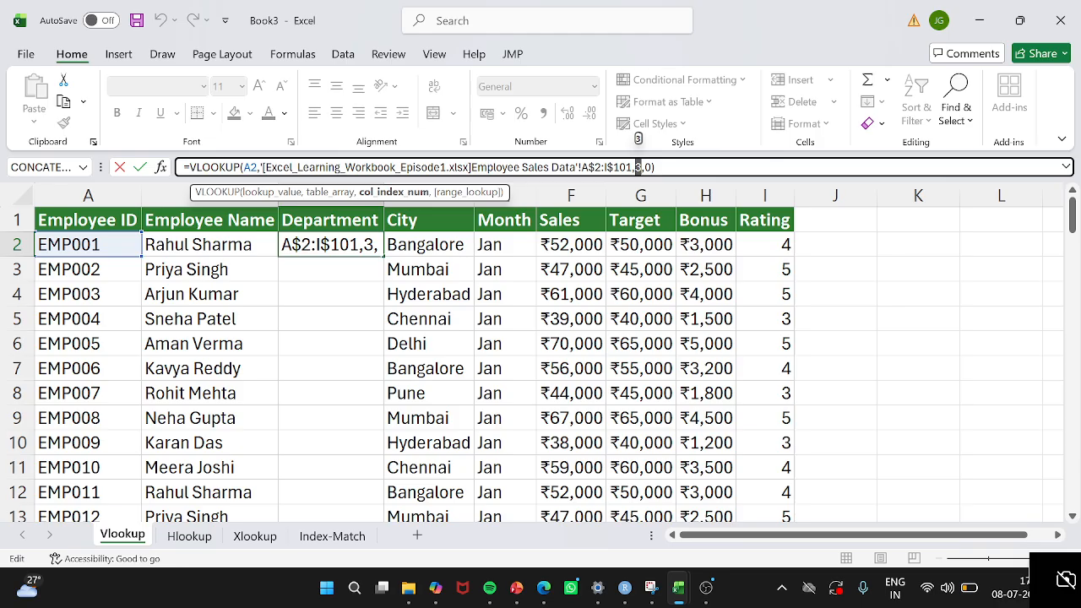
left_click(656, 167)
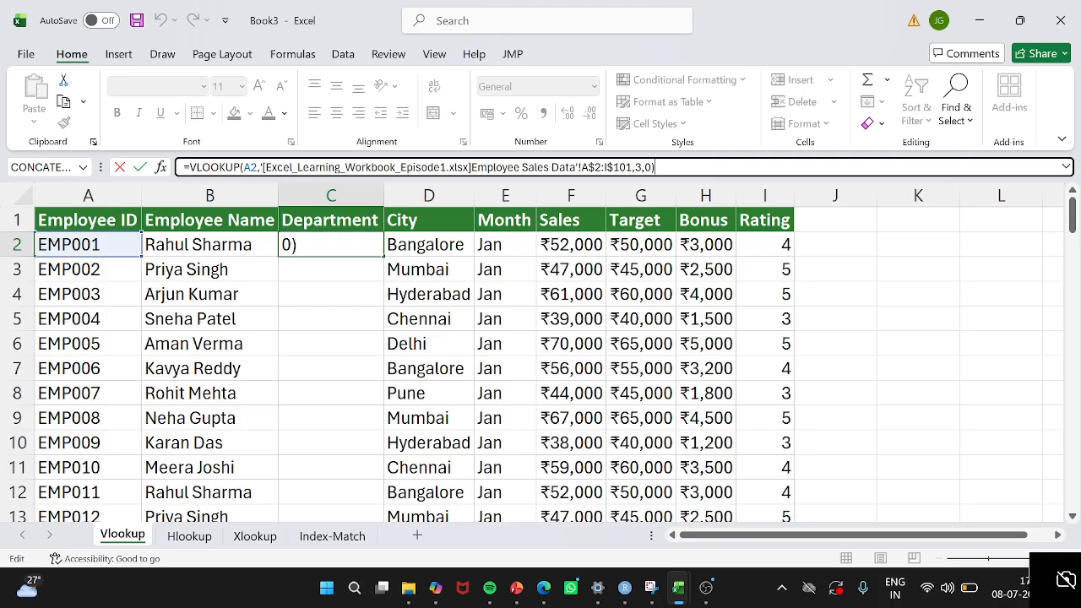
key("Return")
Step: Try to fill the Department formula from C2 into the rows directly below, and undo the fill
key("Left")
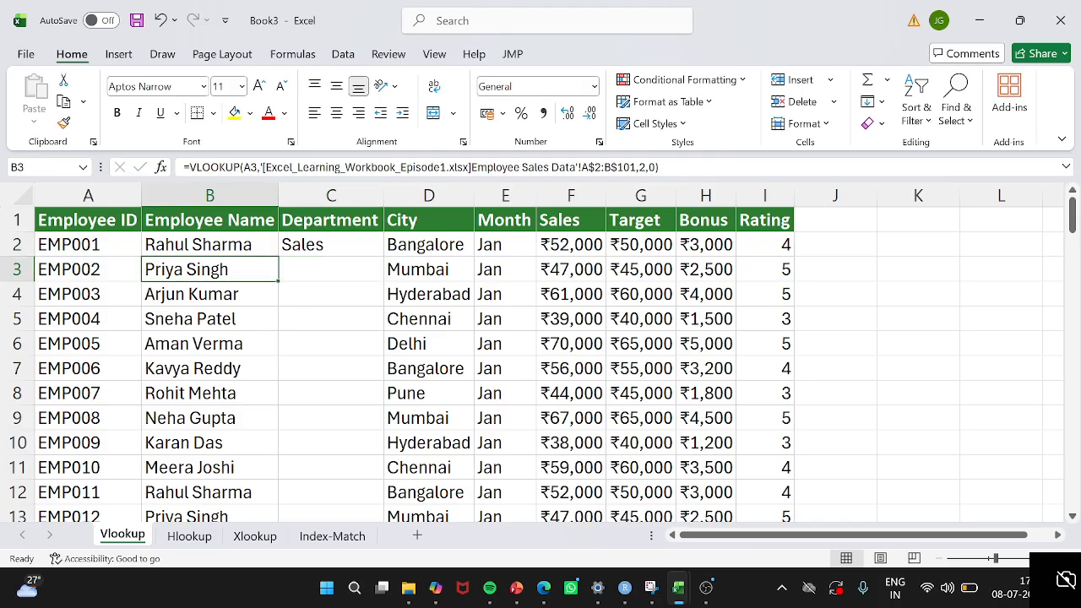
key("Up")
key("Right")
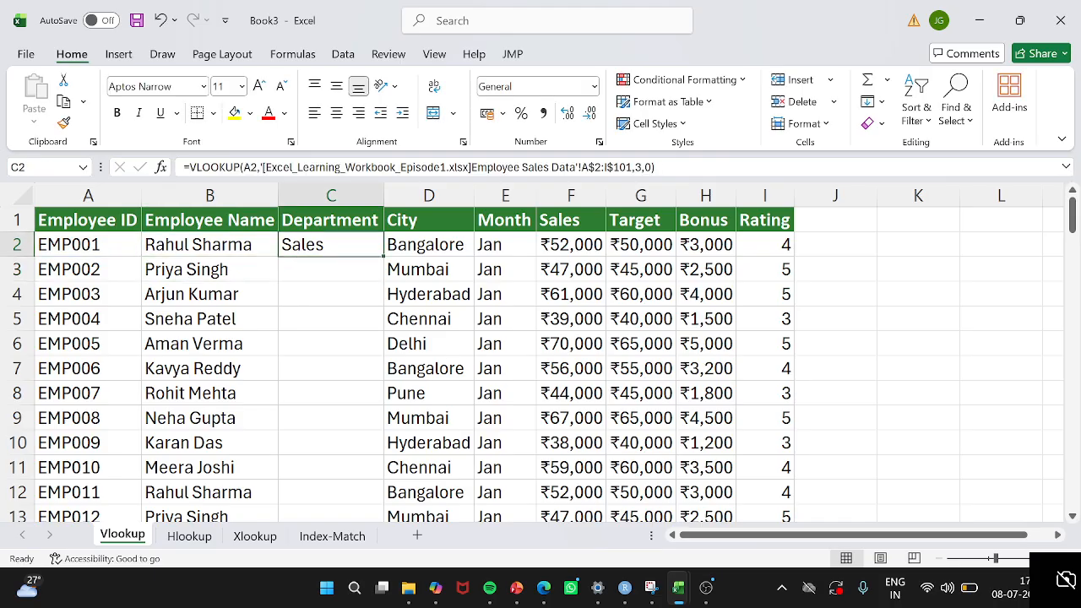
left_click_drag(321, 256, 319, 487)
key("ctrl+z")
left_click(327, 244)
Step: Select the Department cells C2:C101 from the last record upward and fill the C2 formula down through them
left_click(258, 300)
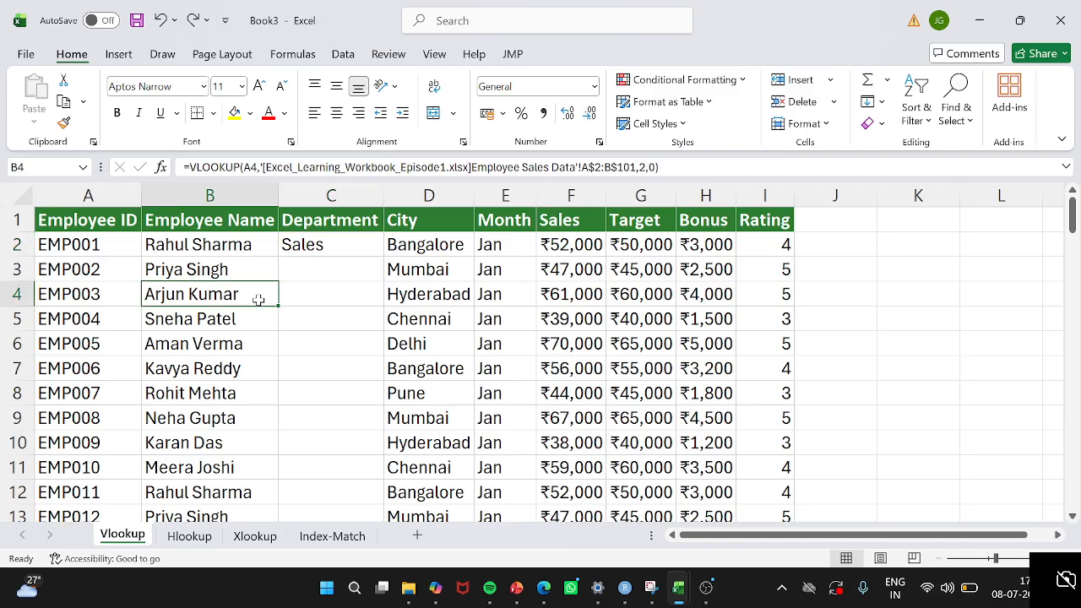
key("ctrl+Down")
key("Right")
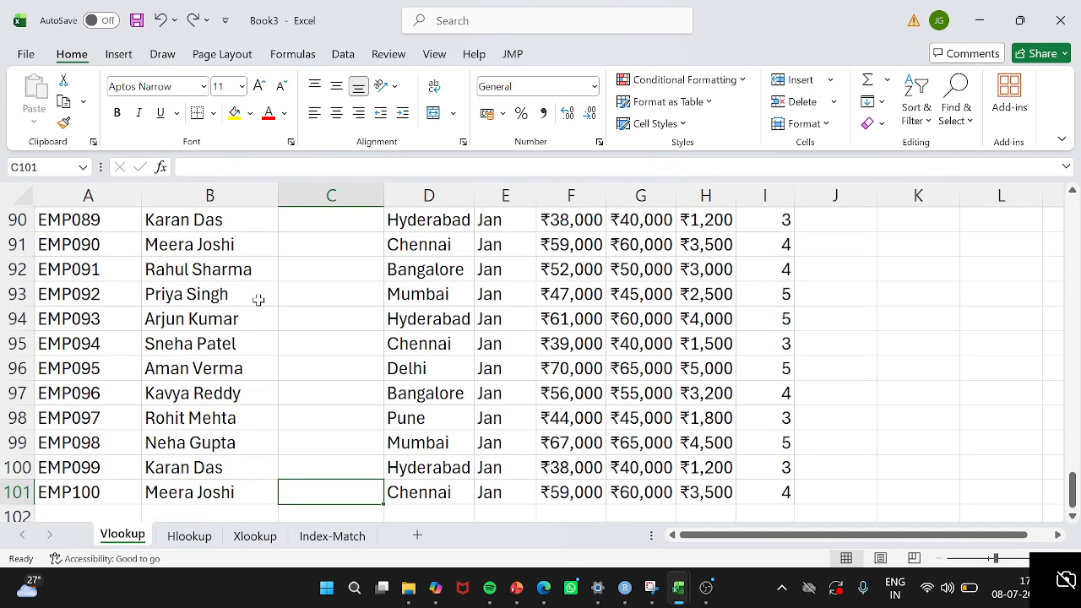
key("ctrl+shift+Up")
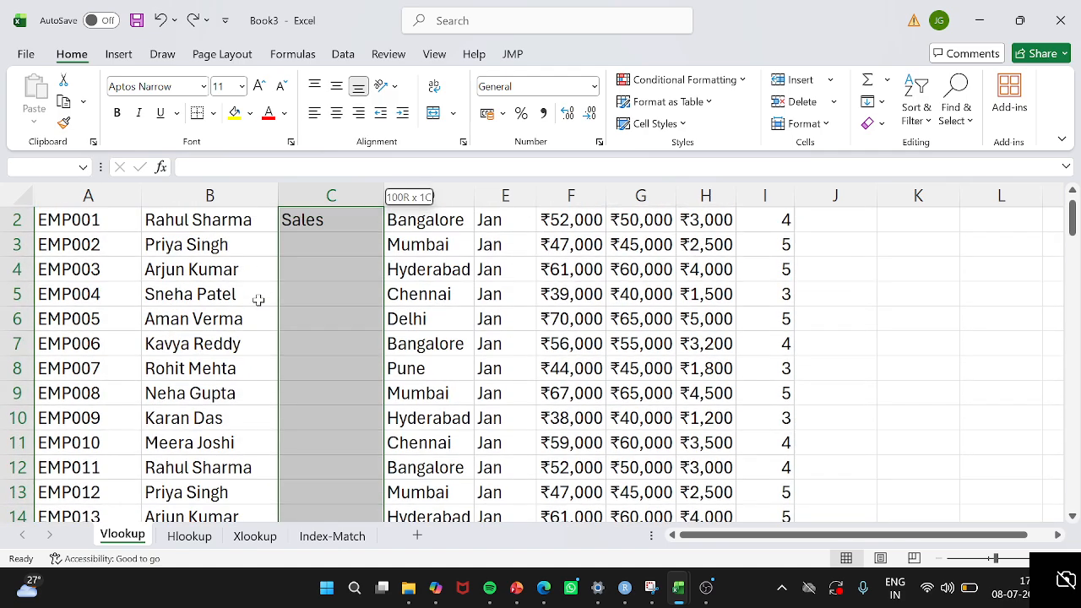
scroll(335, 255, "up", 1)
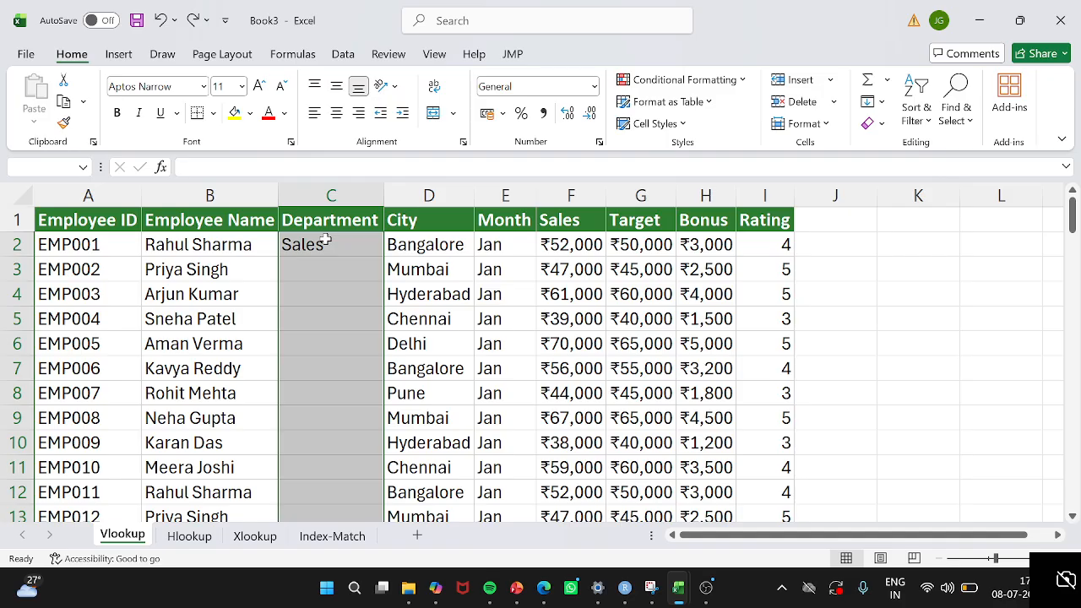
key("ctrl+d")
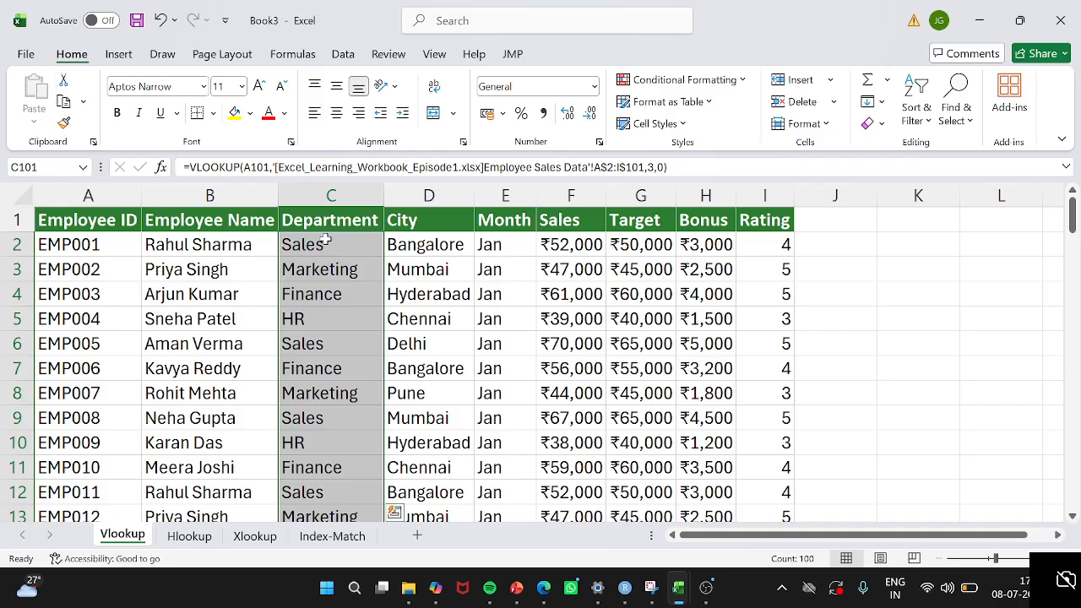
Step: Clear the filled results and repeat the fill down of the VLOOKUP formula over C2:C101
key("Delete")
scroll(325, 239, "up", 20)
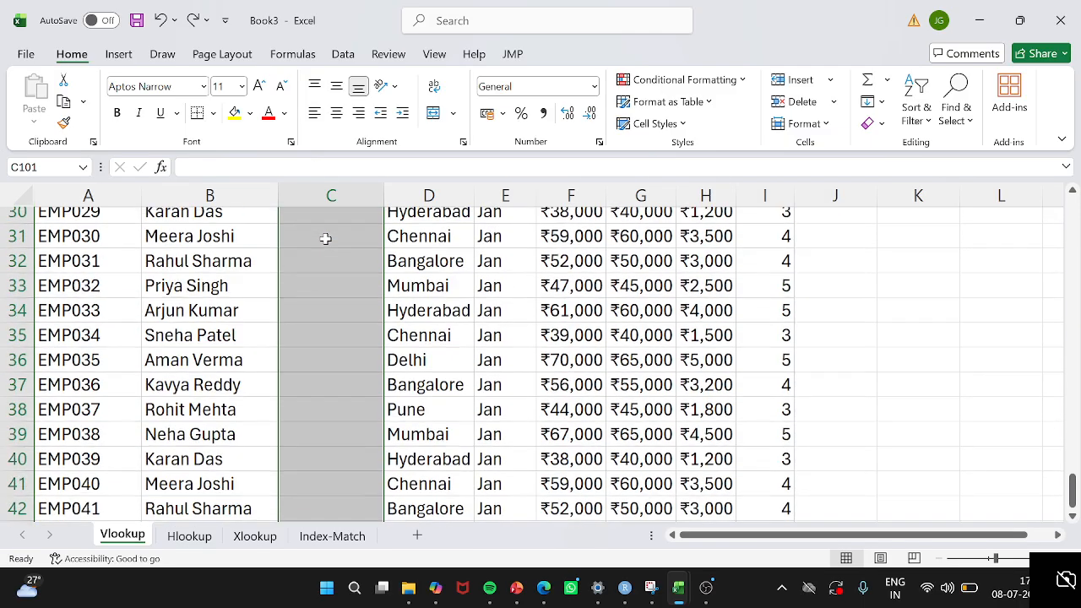
key("ctrl+d")
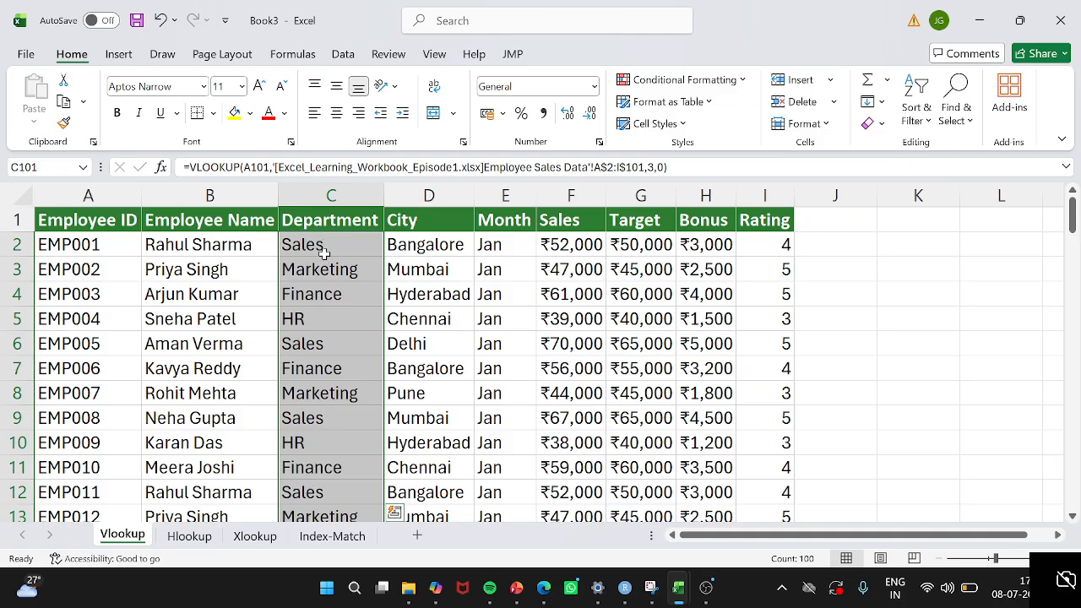
Step: Examine the filled Department cells in several rows and the VLOOKUP formula behind each one
left_click(310, 264)
left_click(310, 295)
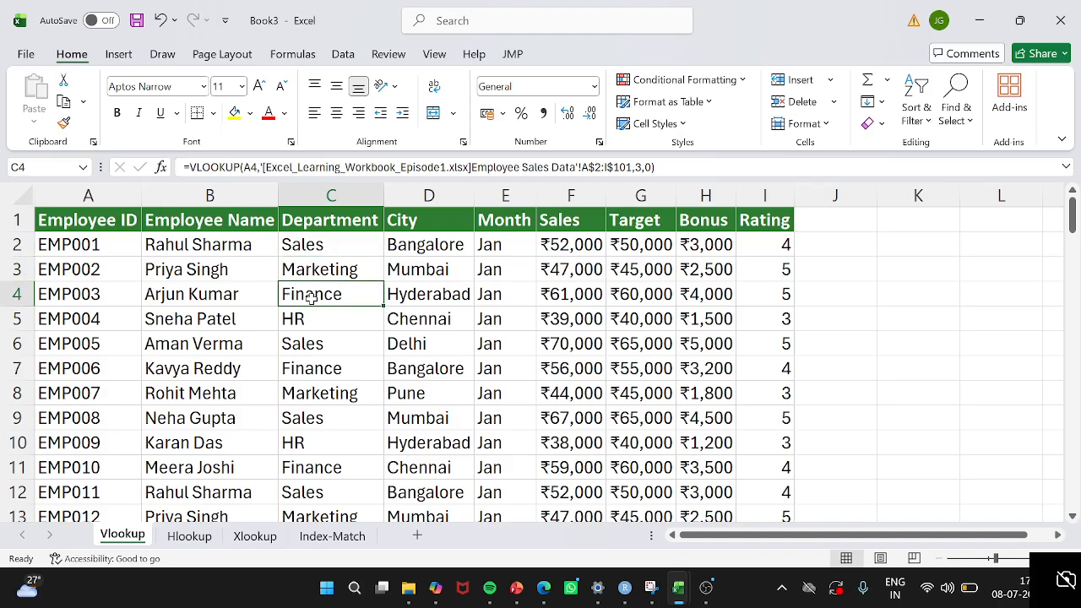
left_click(309, 270)
left_click_drag(306, 296, 307, 323)
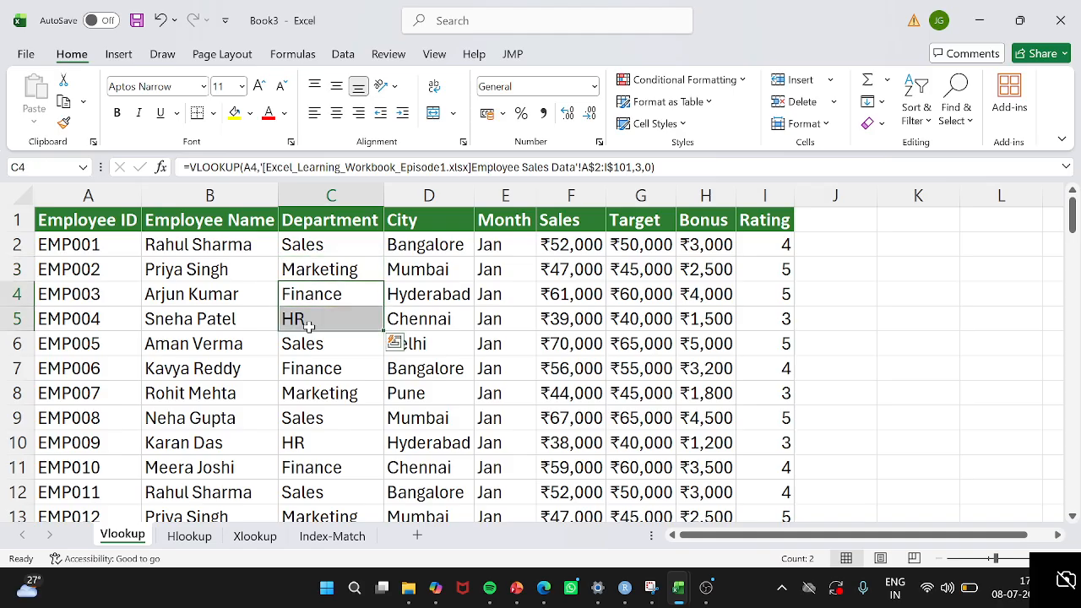
left_click(307, 324)
left_click_drag(310, 378, 311, 443)
left_click(312, 443)
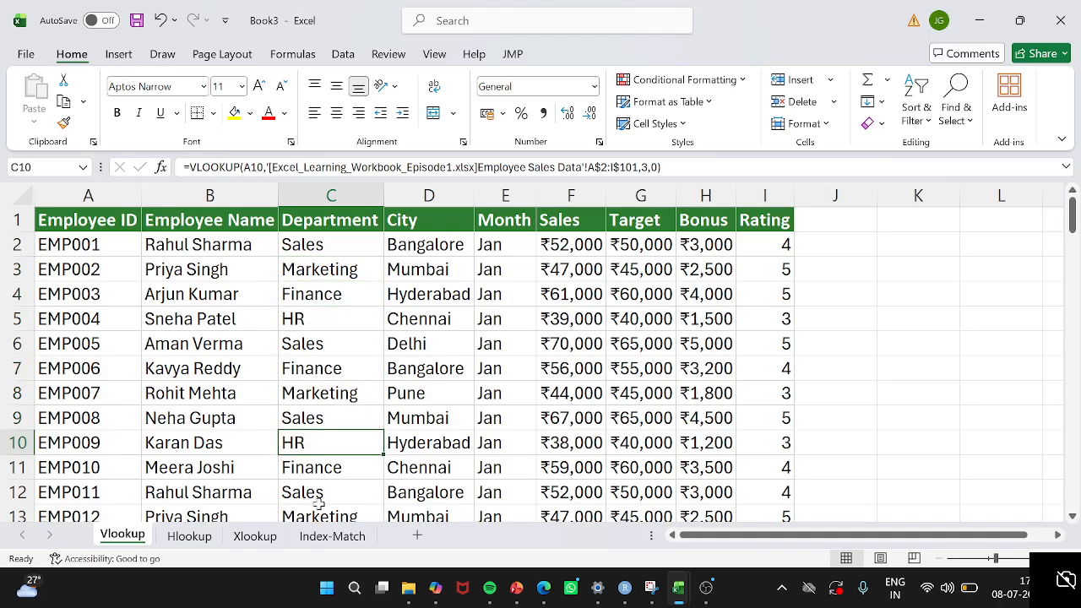
left_click(315, 495)
scroll(313, 510, "down", 3)
scroll(313, 509, "up", 3)
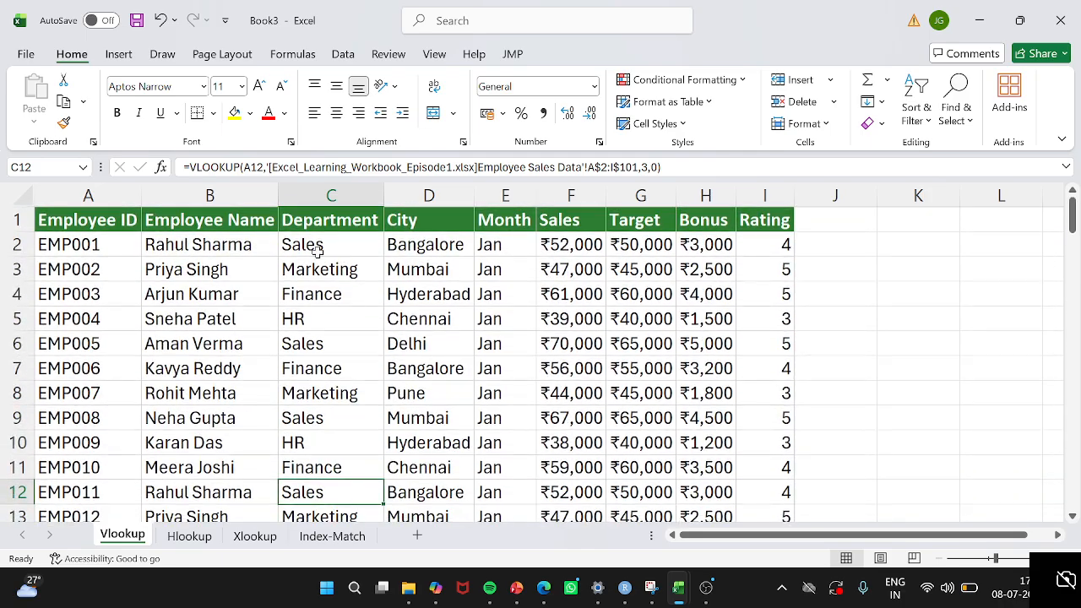
left_click(311, 248)
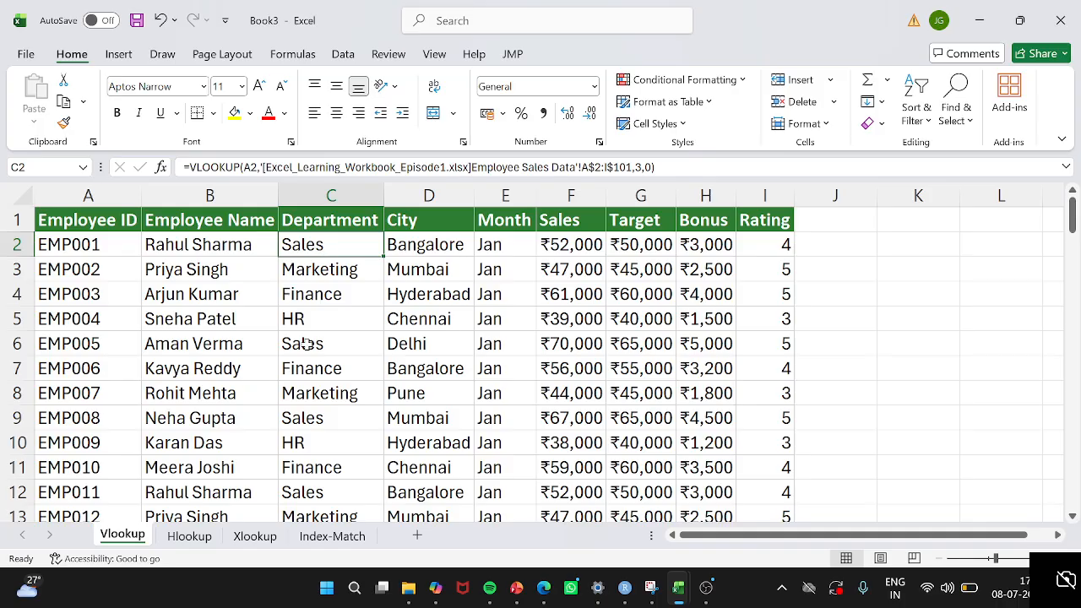
Step: Undo the fill of the Department column, keeping only the formula in C2
key("ctrl+z")
key("ctrl+Up")
key("ctrl+Up")
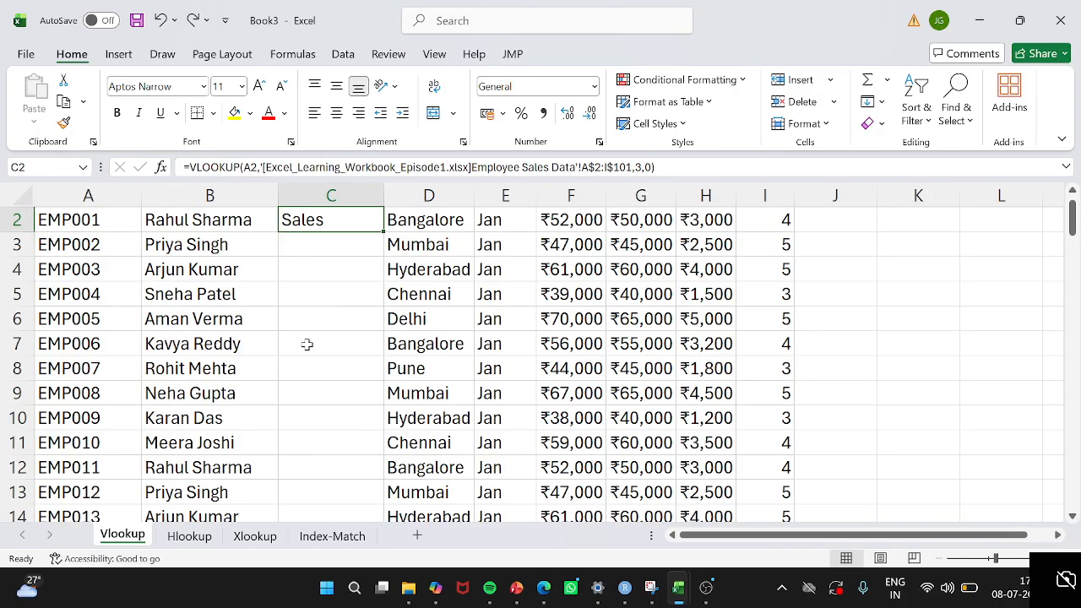
Step: Copy the VLOOKUP formula from C2 down the Department column to the last record in row 101, and check the filled range
left_click(308, 345)
left_click_drag(327, 250, 377, 241)
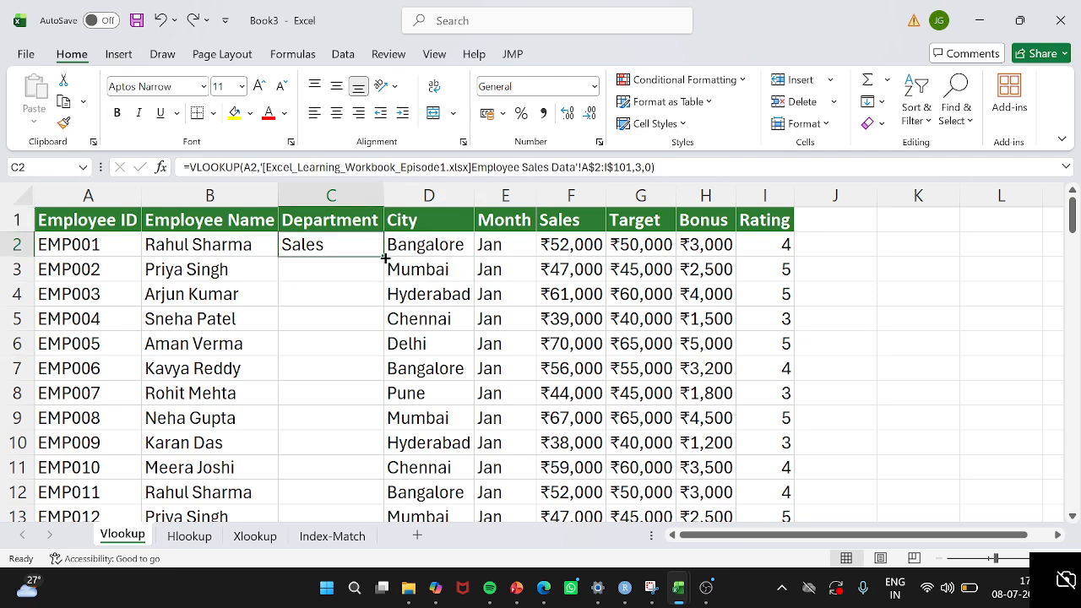
double_click(382, 256)
left_click(367, 291)
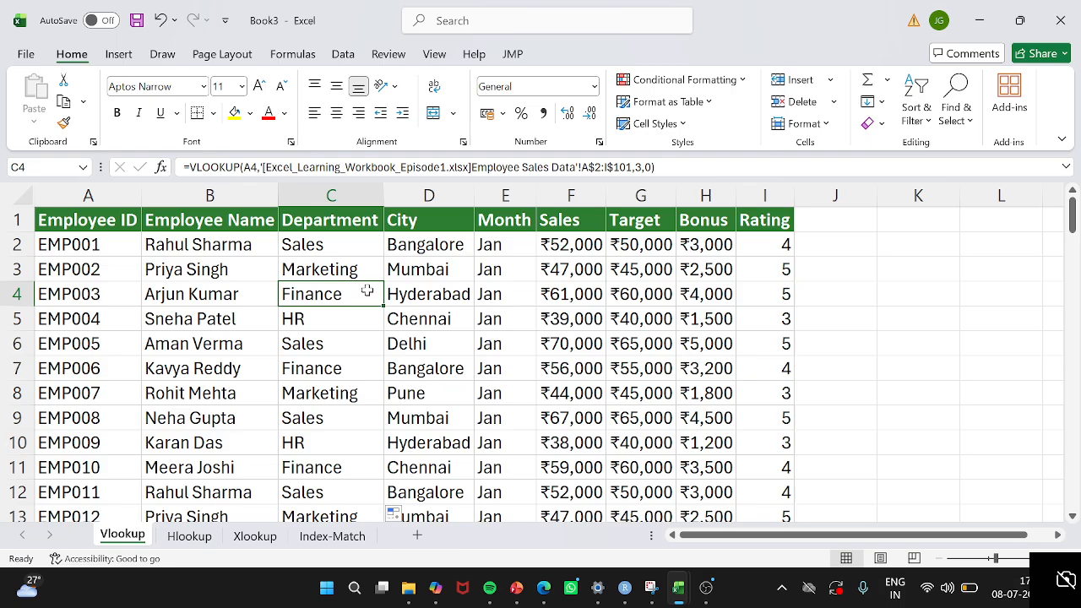
left_click(341, 242)
key("ctrl+shift+Down")
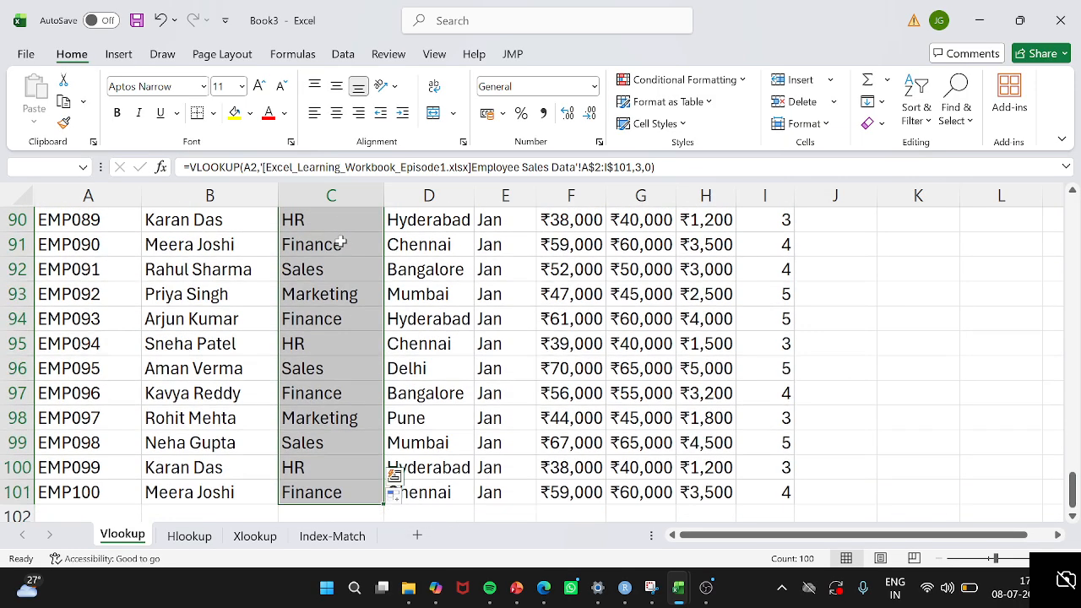
Step: Clear all entries in the Employee Name column below its header, from B2 down to the last record
key("shift+Left")
key("ctrl+Up")
key("Down")
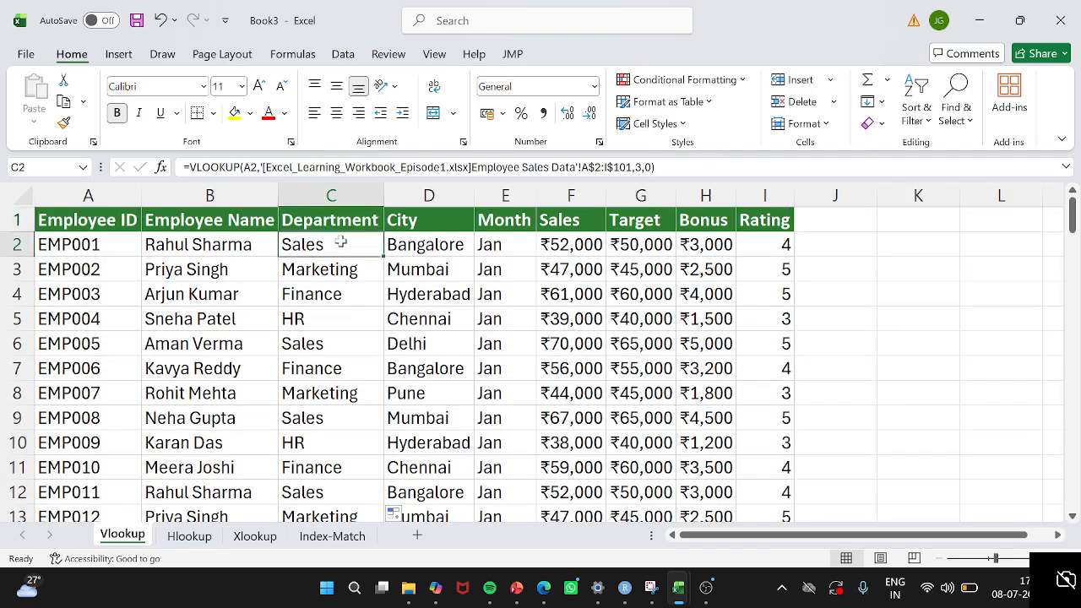
key("Left")
key("ctrl+shift+Down")
key("Delete")
key("Up")
key("Down")
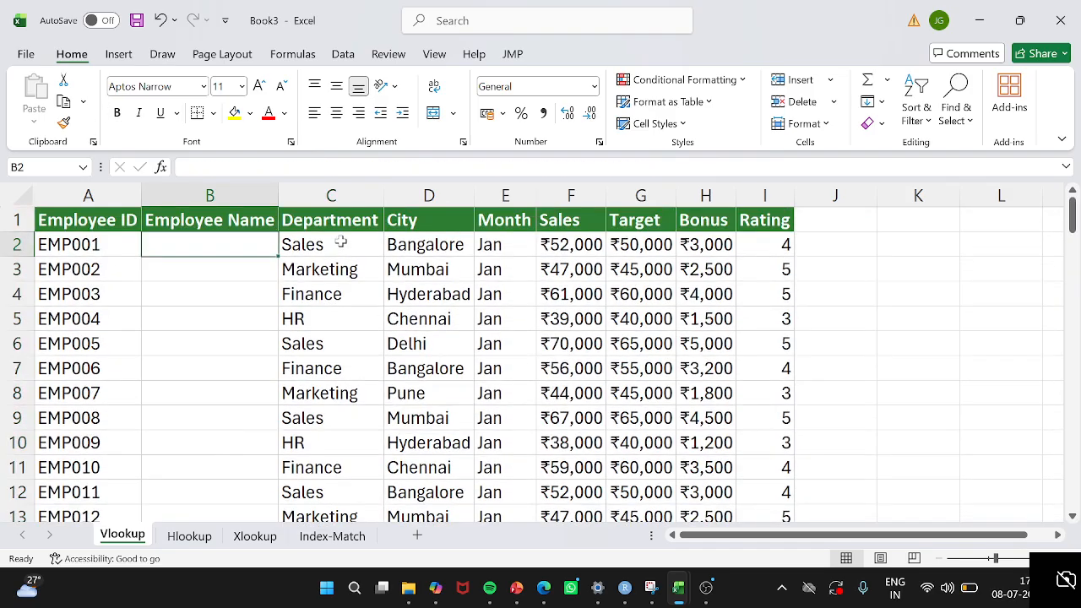
Step: Start a VLOOKUP formula in B2 under Employee Name with the employee ID in A2 as the lookup value
key("Left")
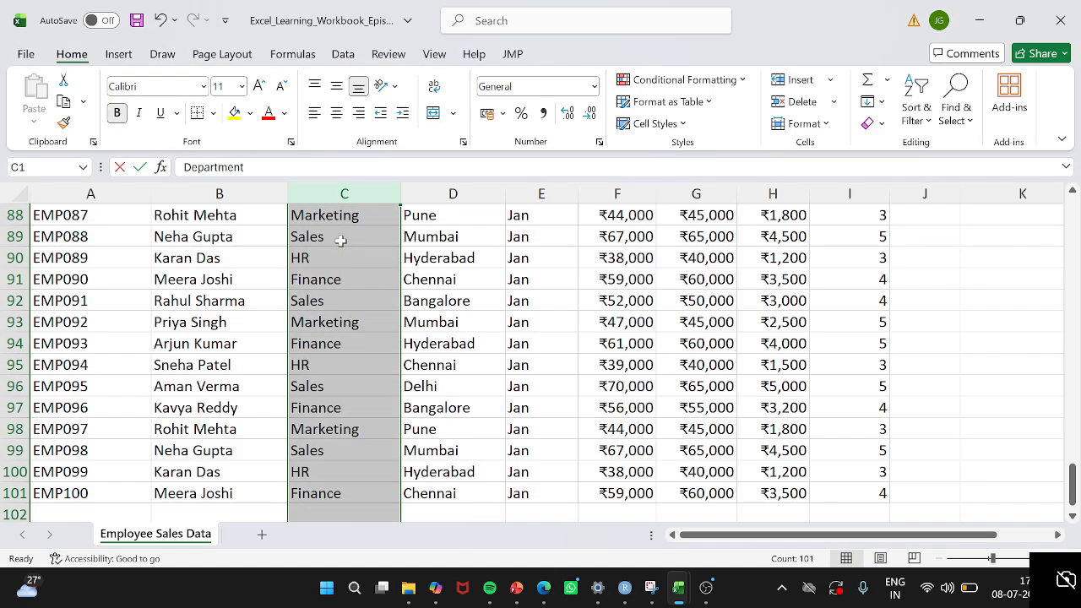
key("ctrl+Home")
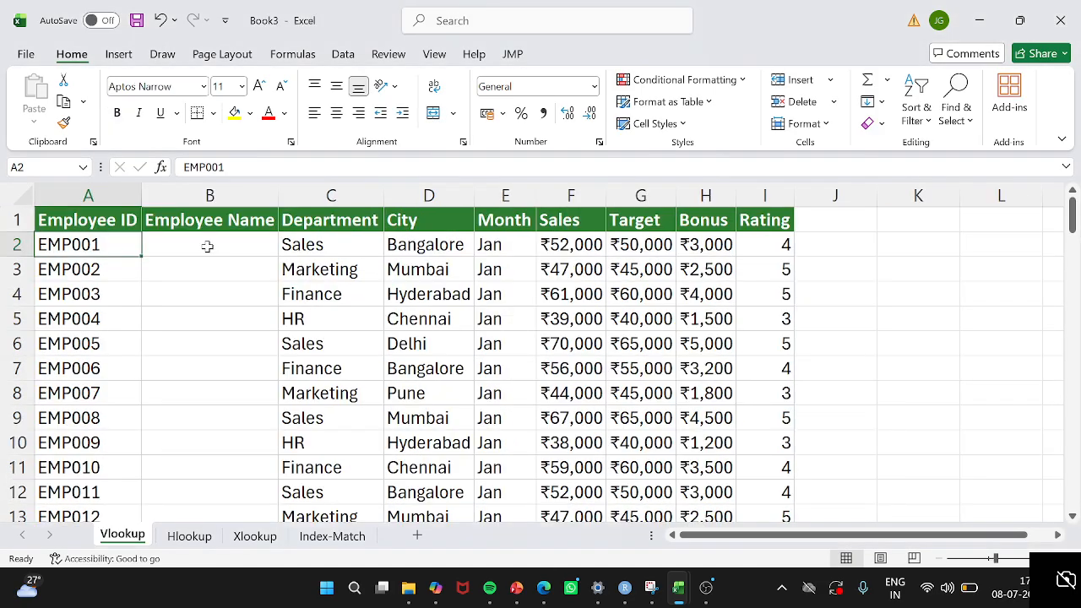
left_click(206, 245)
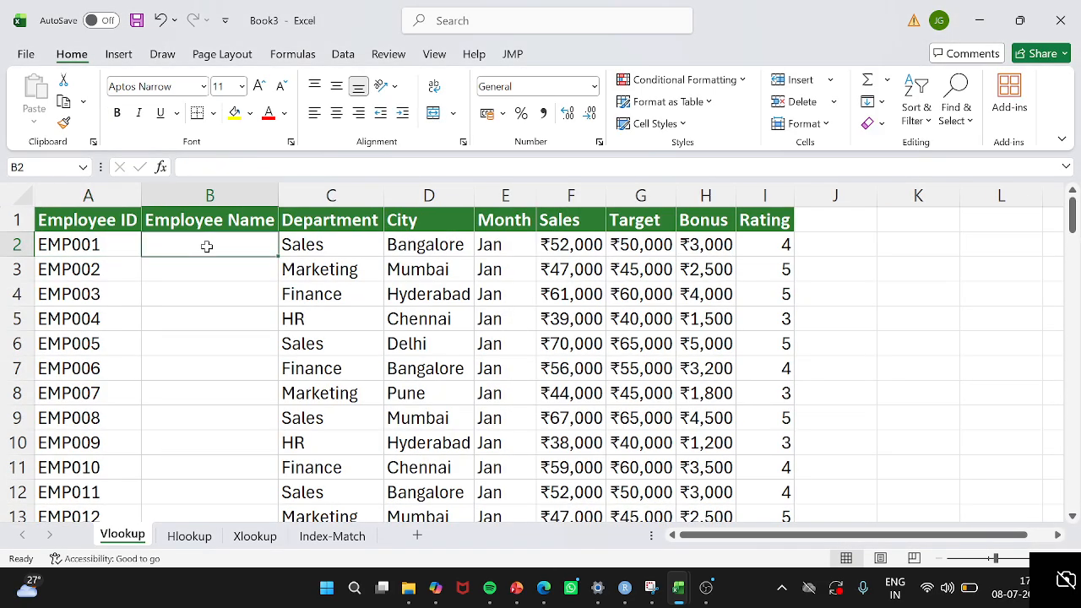
type("=vlookup(")
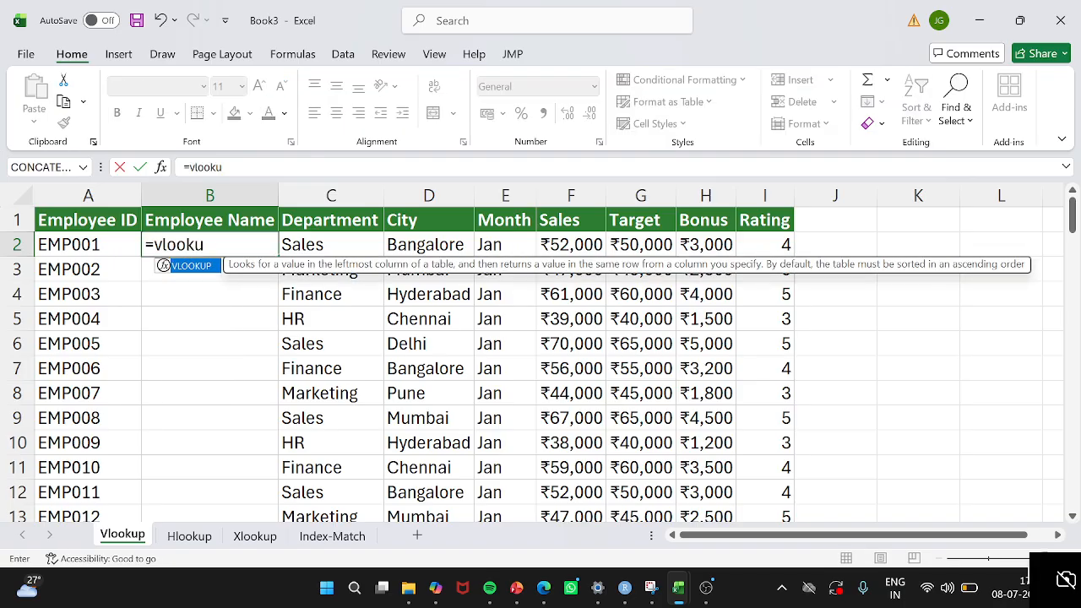
left_click(72, 244)
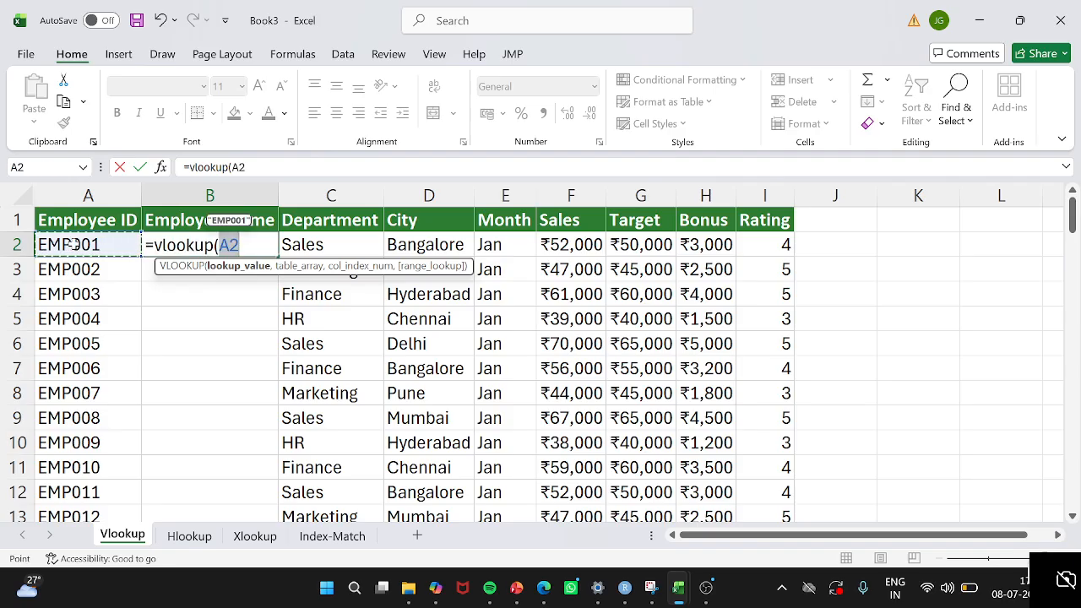
type(",")
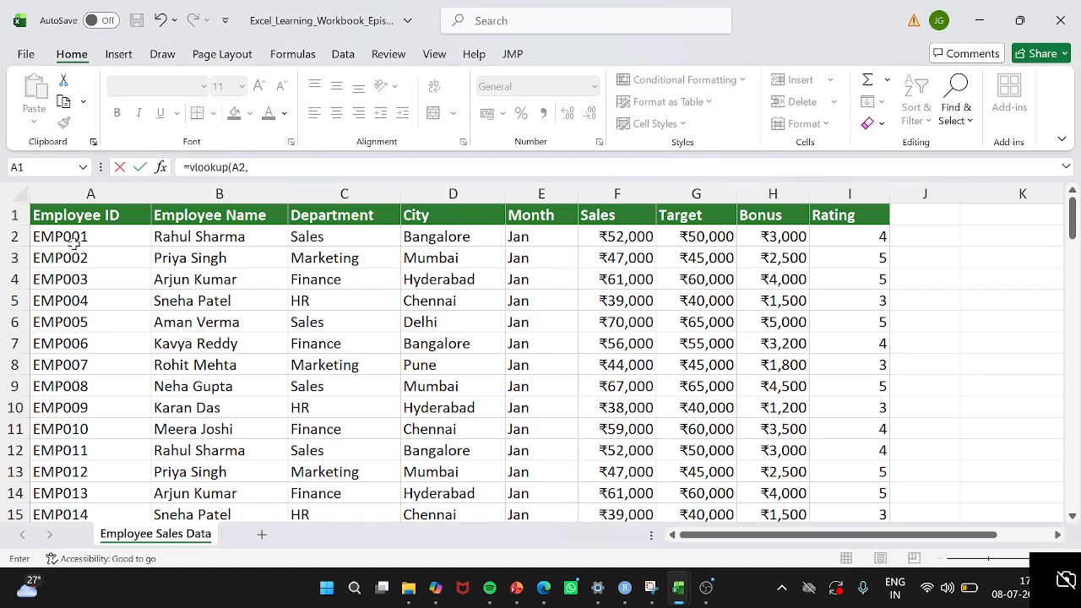
Step: Complete the VLOOKUP formula in B2 with source table A$2:I$101 from the Employee Sales Data sheet, column index 2 and exact match 0
left_click(90, 241)
left_click_drag(91, 241, 890, 504)
key("F4")
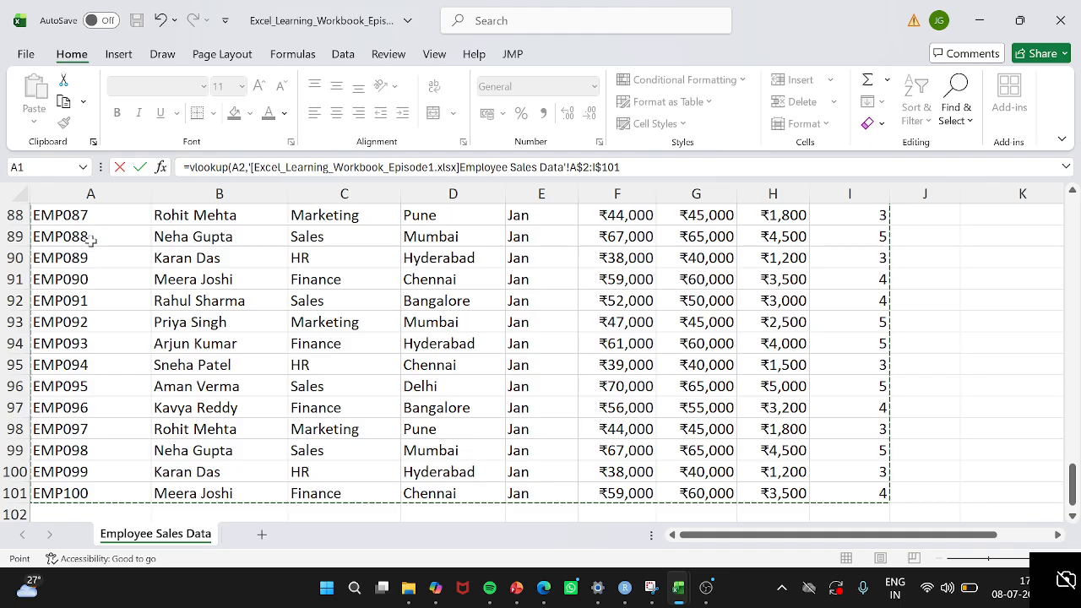
type(",")
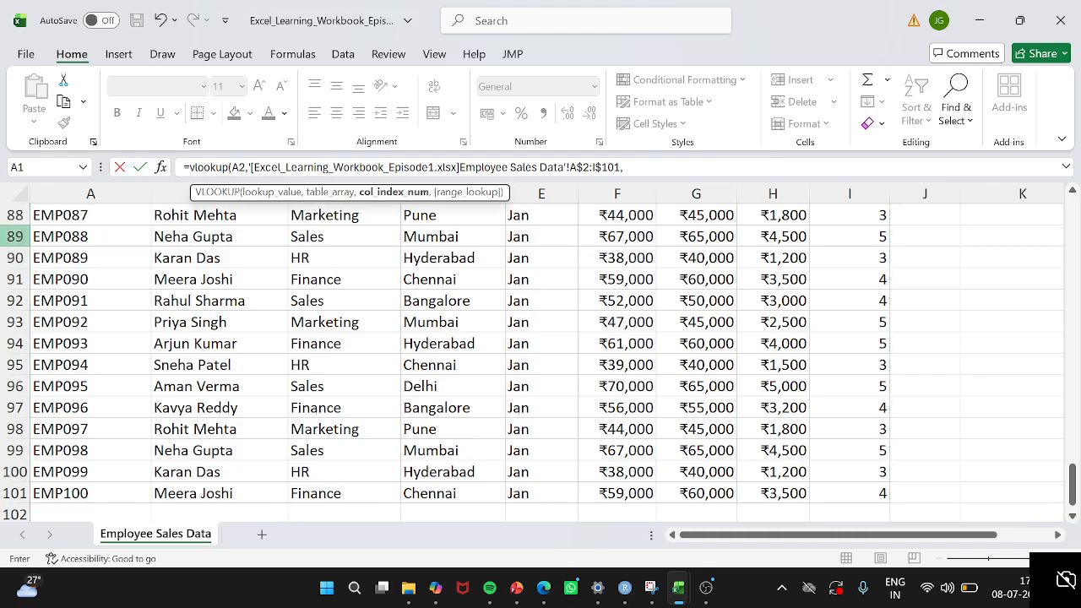
type("2")
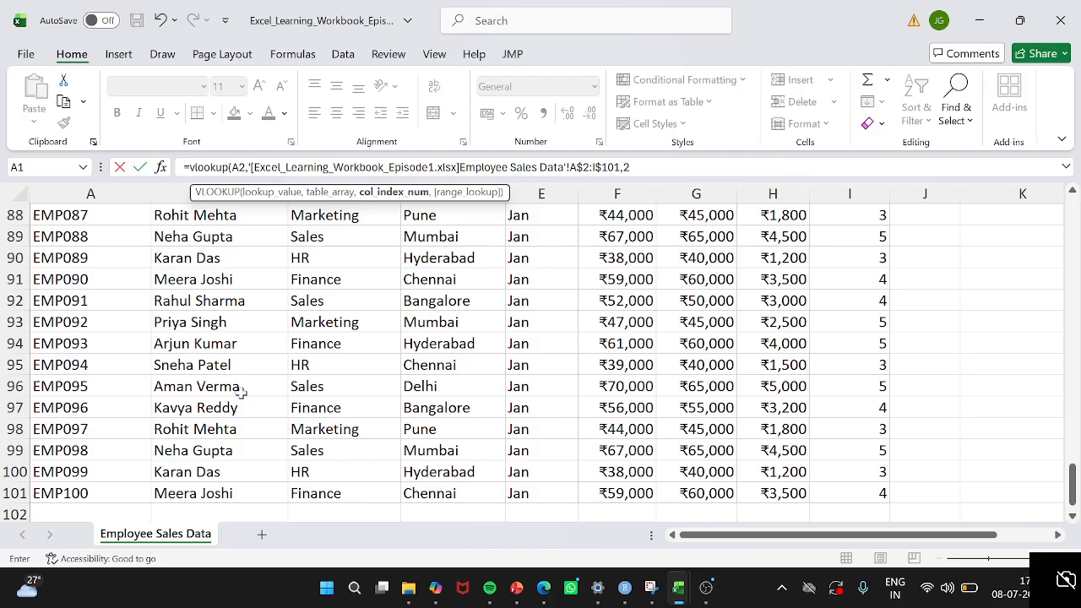
type(",0")
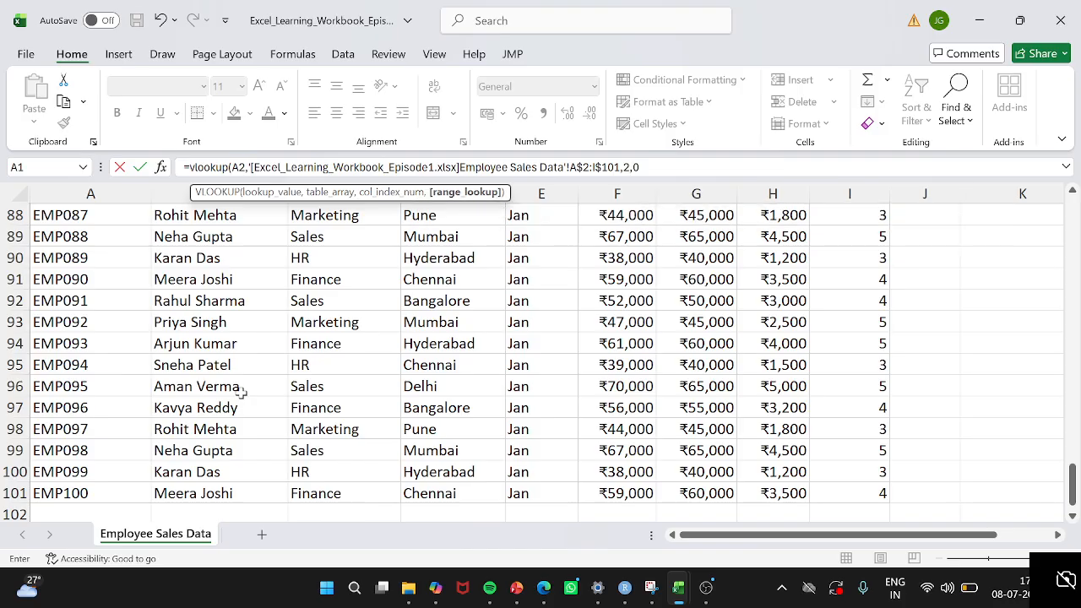
type(")")
key("Return")
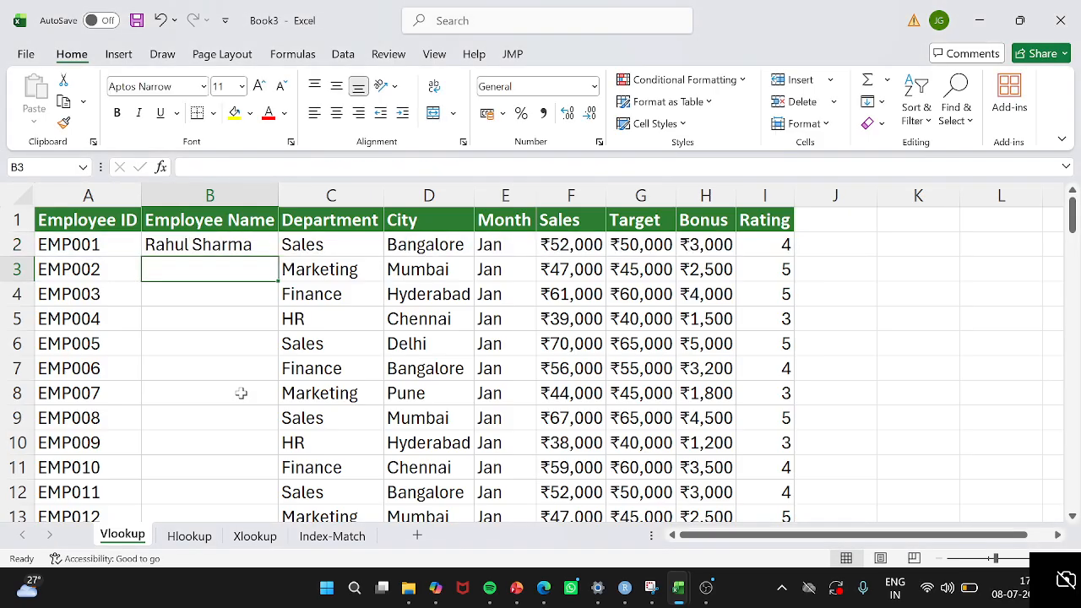
Step: Copy the VLOOKUP formula from B2 down the Employee Name column to the last record and check the filled cells
key("Up")
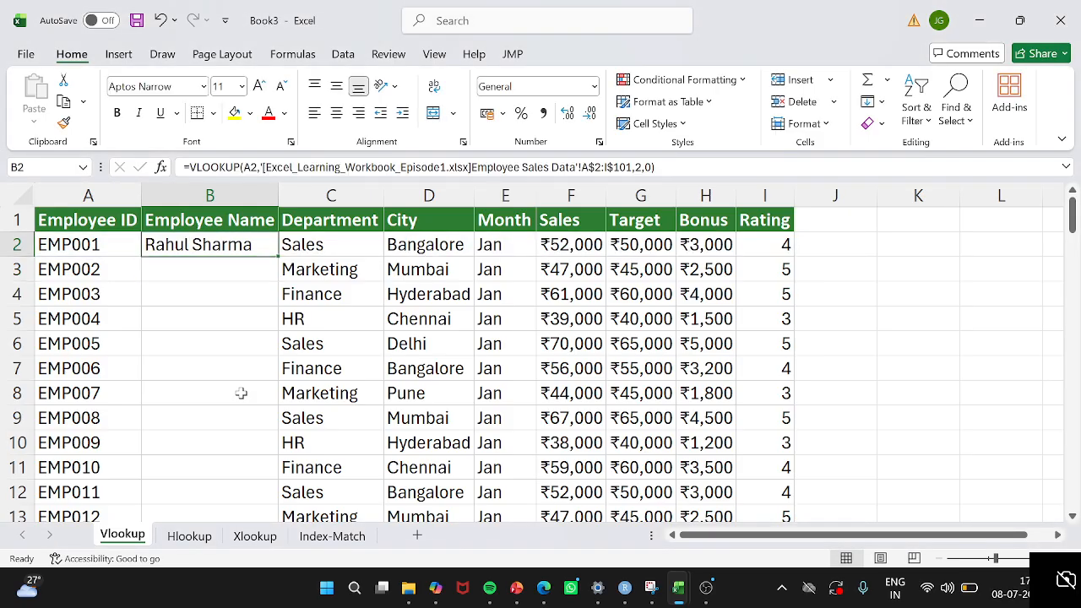
double_click(276, 257)
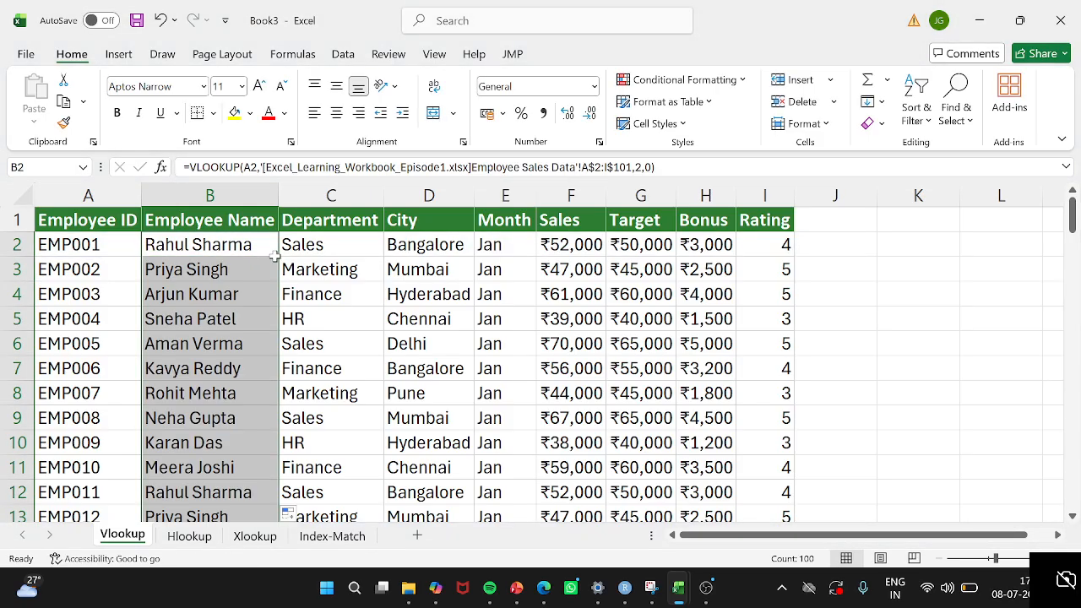
left_click(272, 261)
left_click_drag(249, 243, 234, 345)
key("ctrl+Up")
key("Down")
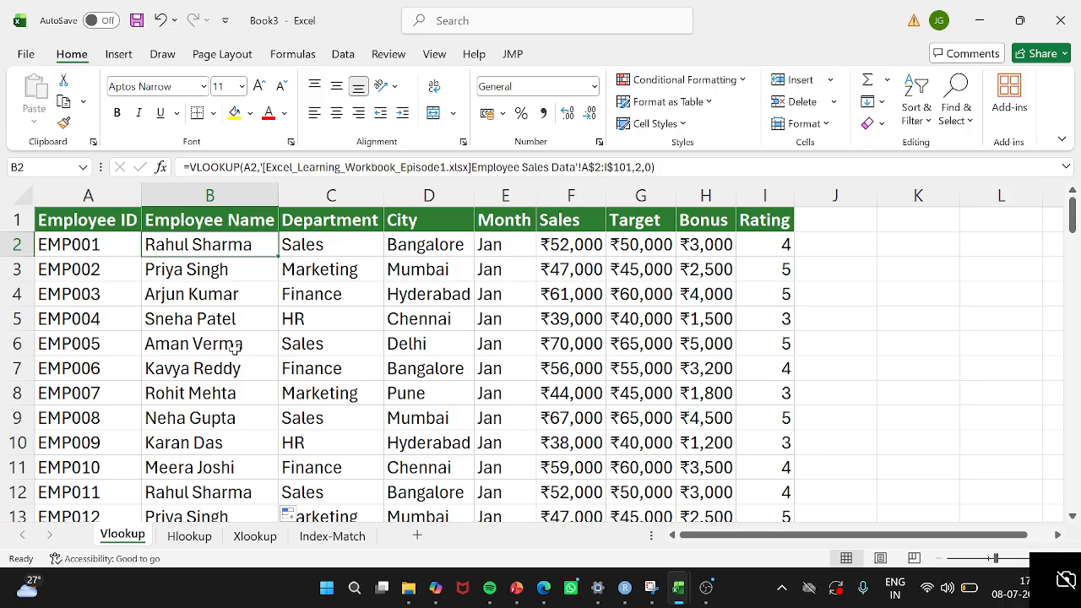
key("Up")
Step: Try moving the Employee ID column between Employee Name and Department in the source workbook, and check the effect on Book3's Vlookup sheet
left_click_drag(105, 275, 128, 288)
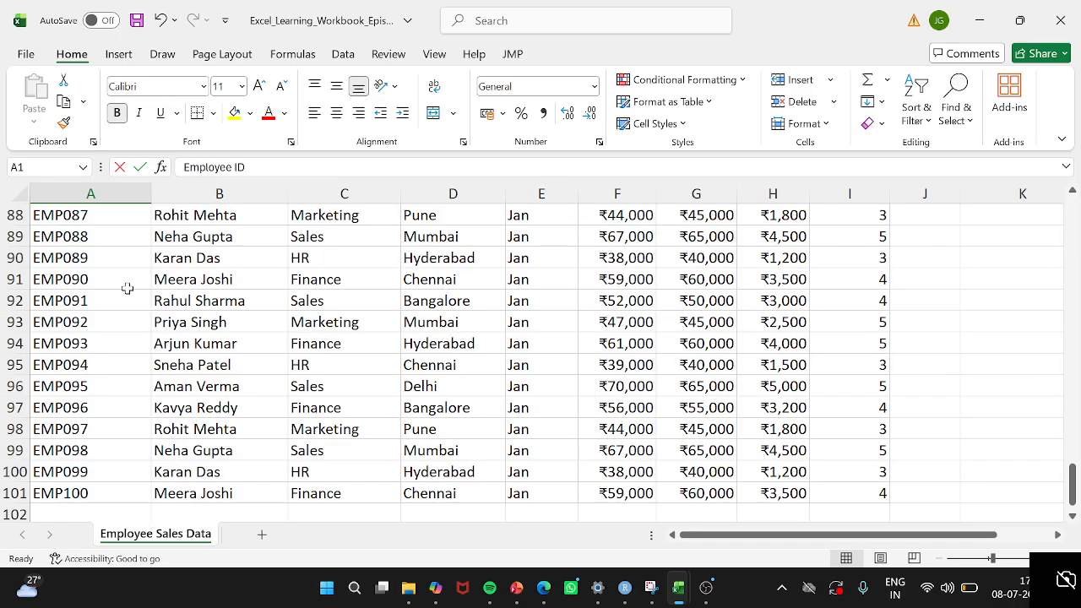
scroll(127, 271, "up", 20)
left_click(98, 195)
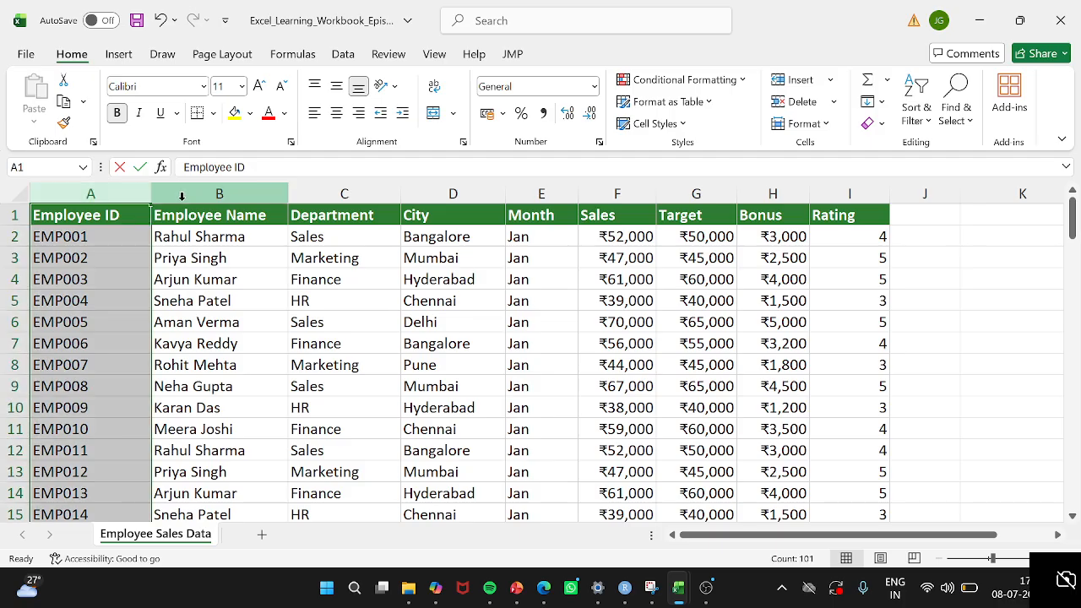
key("ctrl+c")
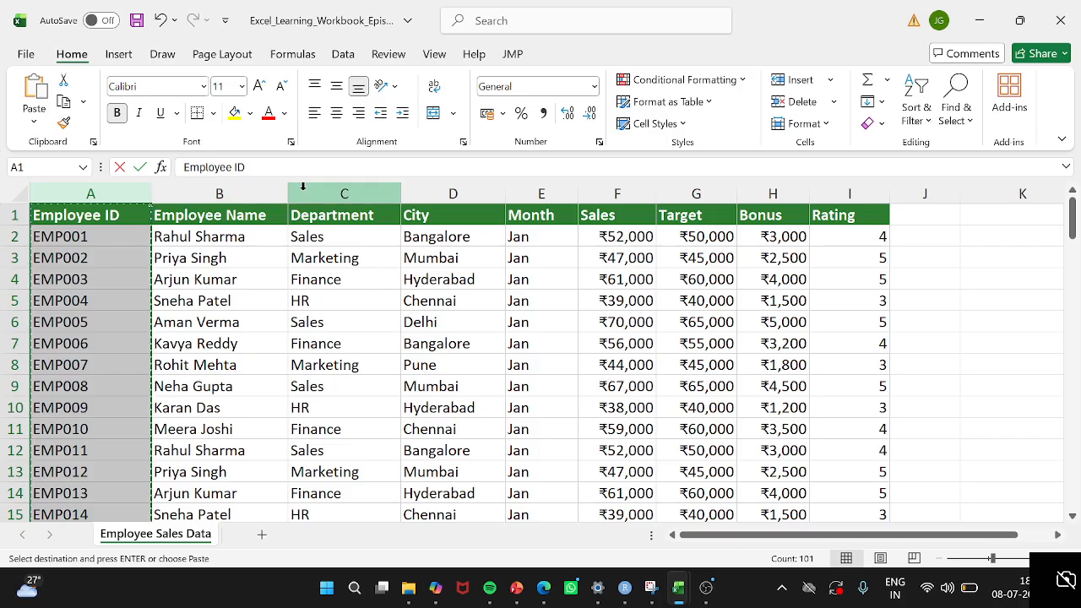
left_click(302, 186)
key("ctrl+shift+equal")
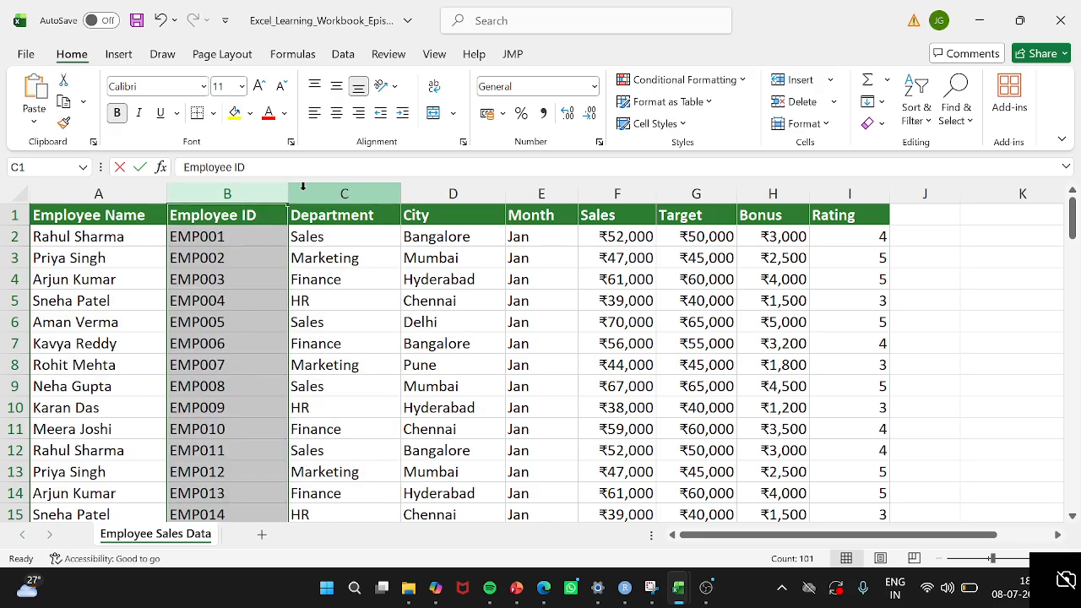
left_click(219, 215)
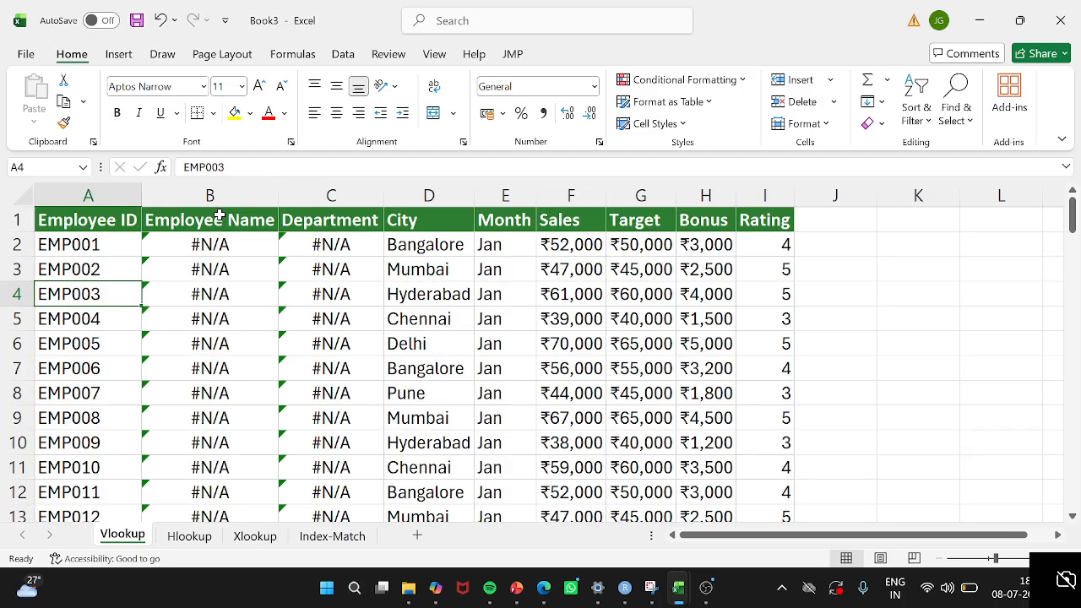
left_click_drag(211, 269, 310, 481)
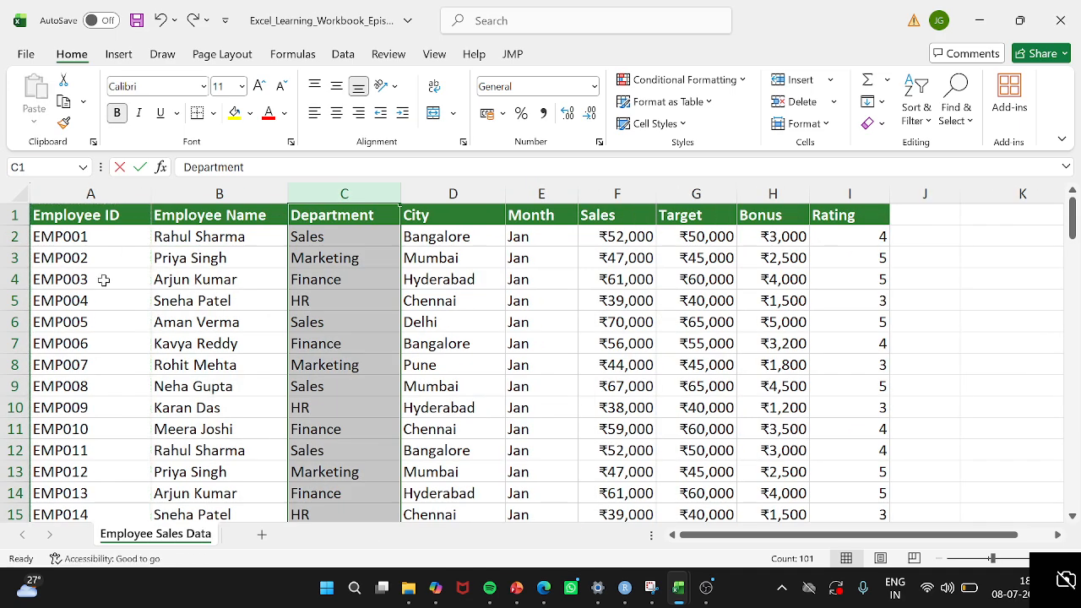
Step: Examine the Employee ID column's position relative to the looked-up columns in both the source workbook and Book3's Vlookup sheet
left_click_drag(103, 279, 374, 299)
left_click(219, 279)
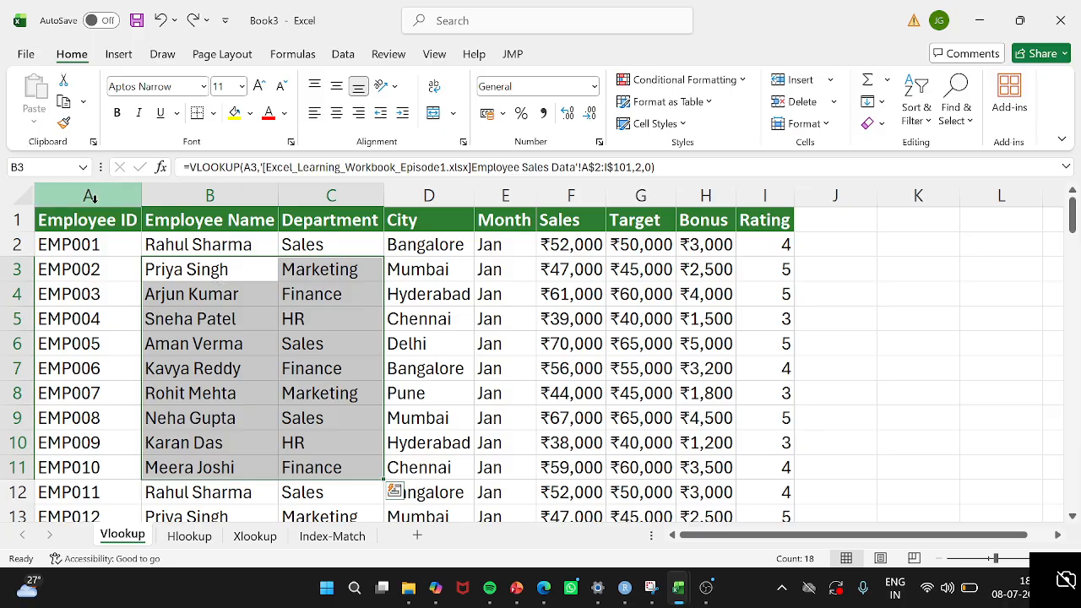
left_click(90, 196)
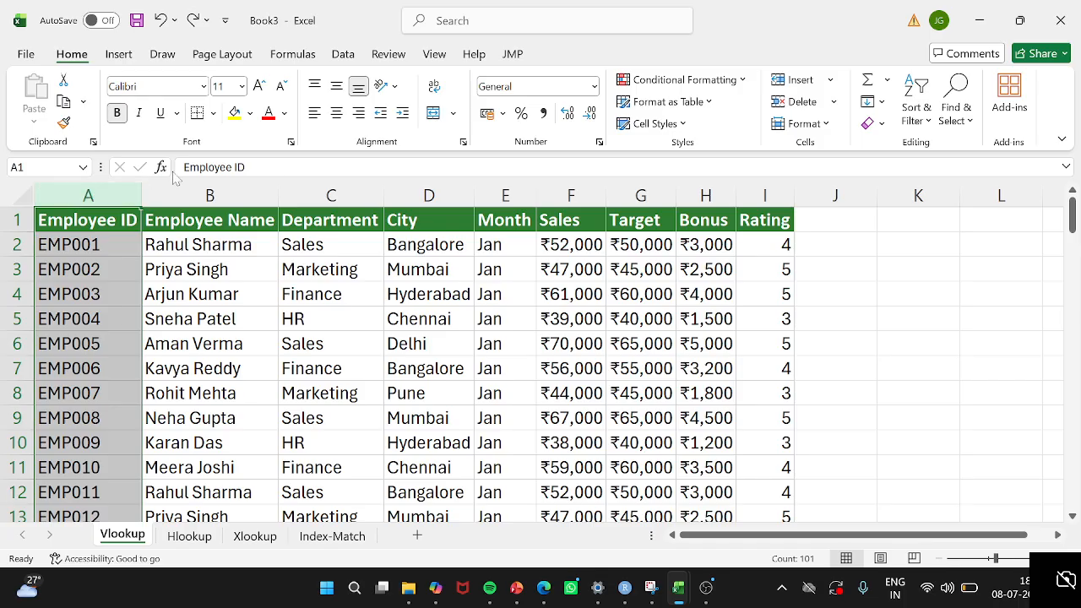
left_click(166, 246)
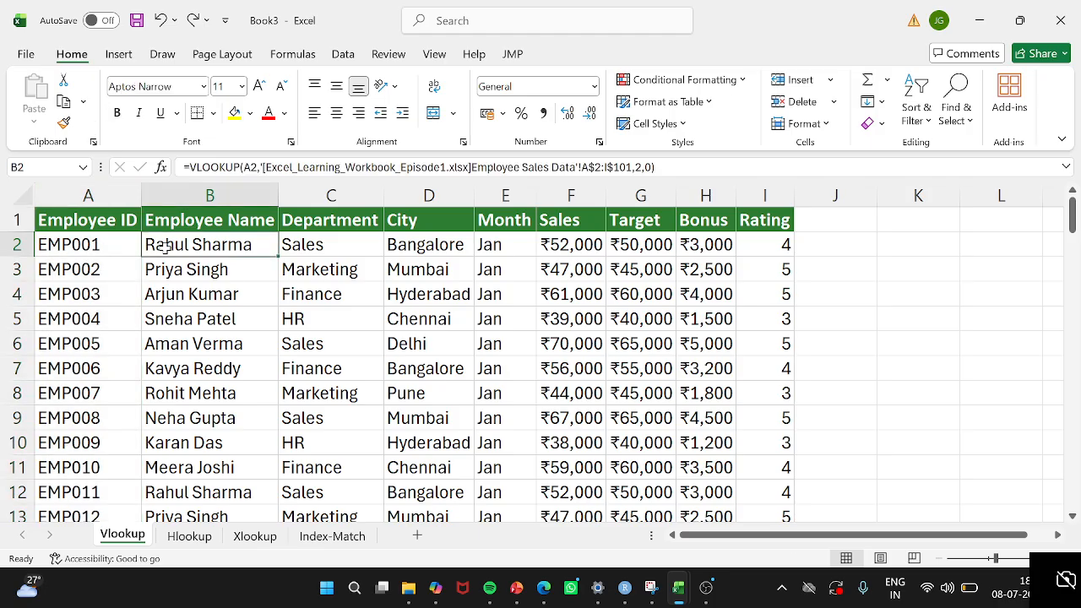
left_click_drag(125, 313, 105, 471)
left_click(122, 195)
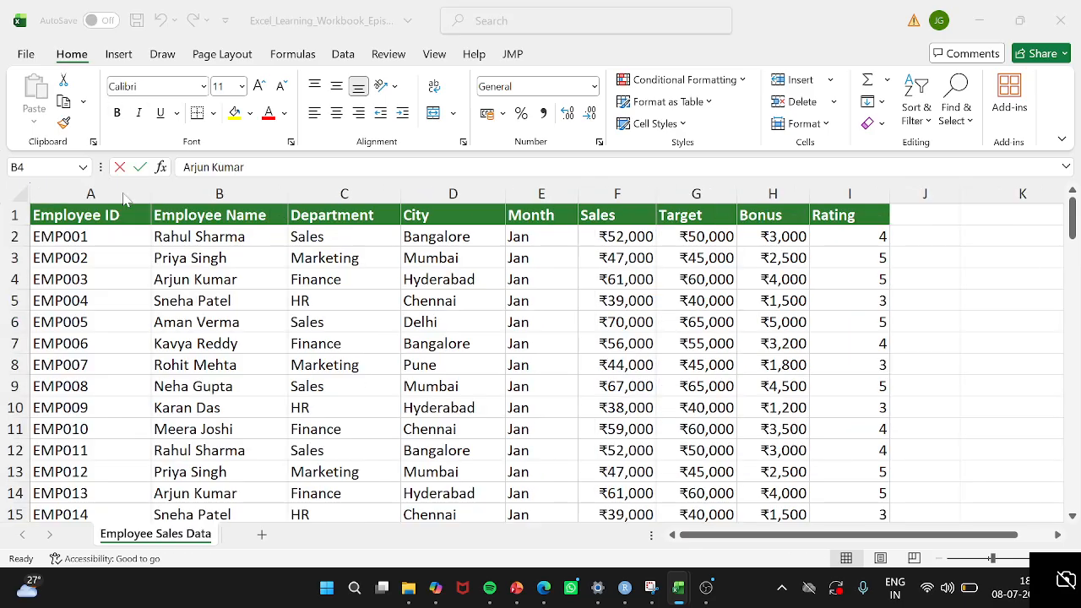
left_click(123, 194)
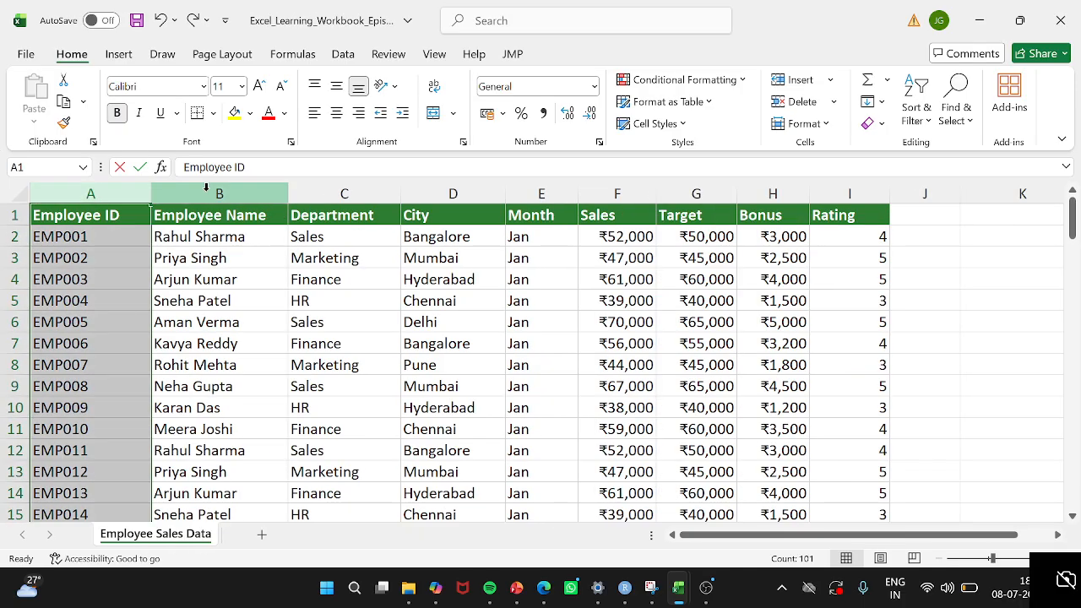
left_click(205, 189)
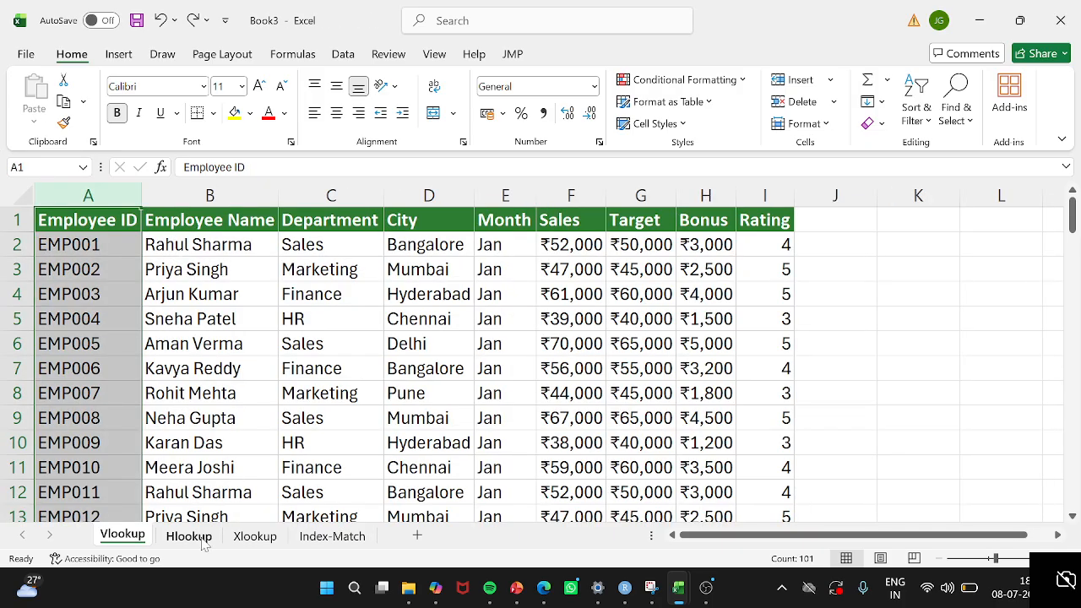
Step: On Book3's Hlookup sheet, start an HLOOKUP formula in B2 with the Employee Name header in B1 as the lookup value
left_click(190, 537)
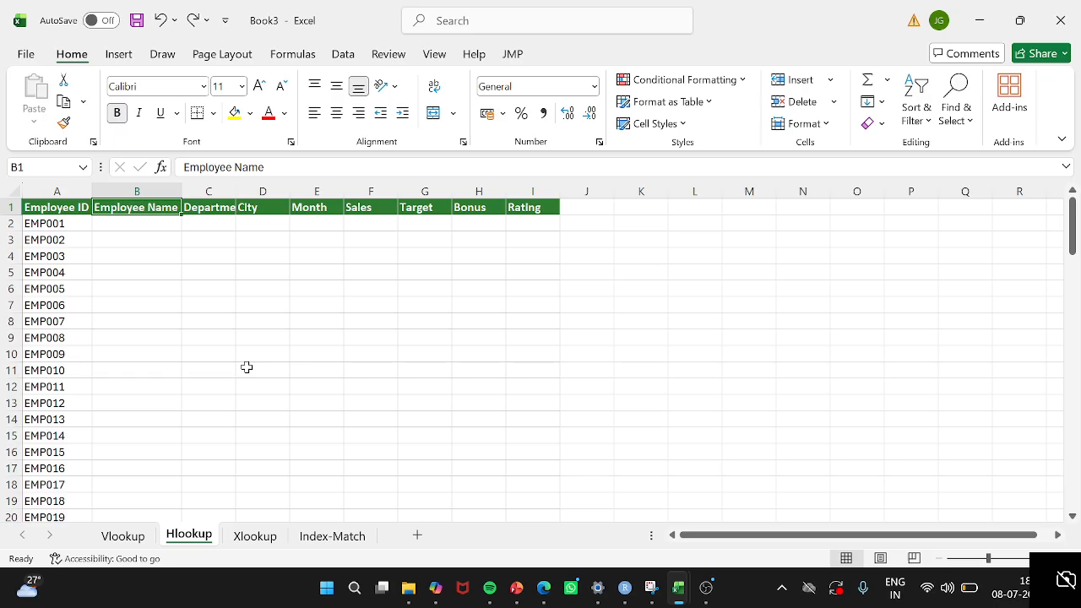
left_click_drag(126, 223, 534, 225)
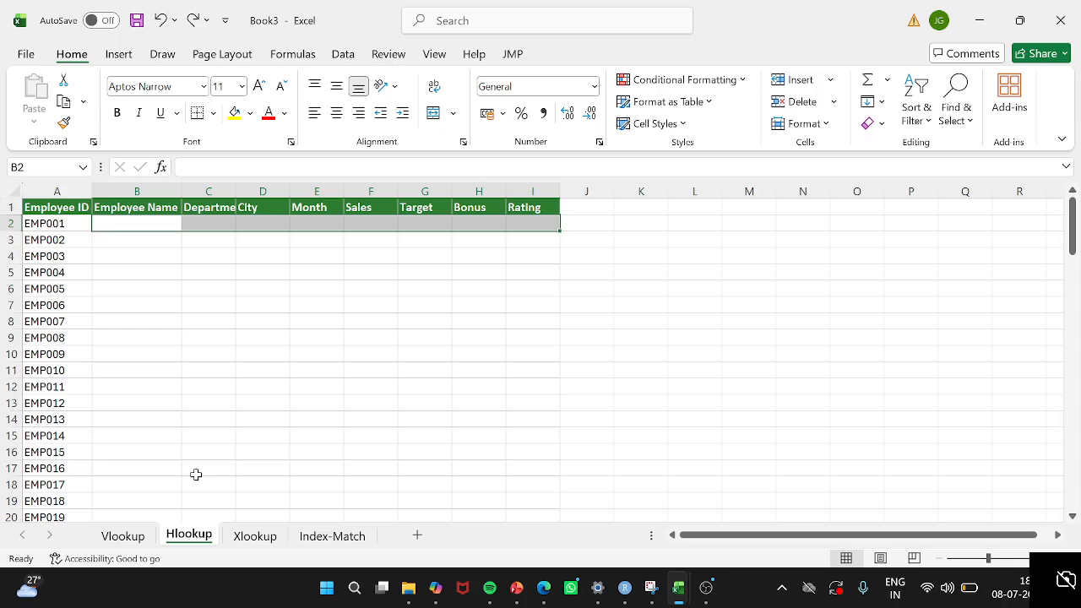
left_click(155, 224)
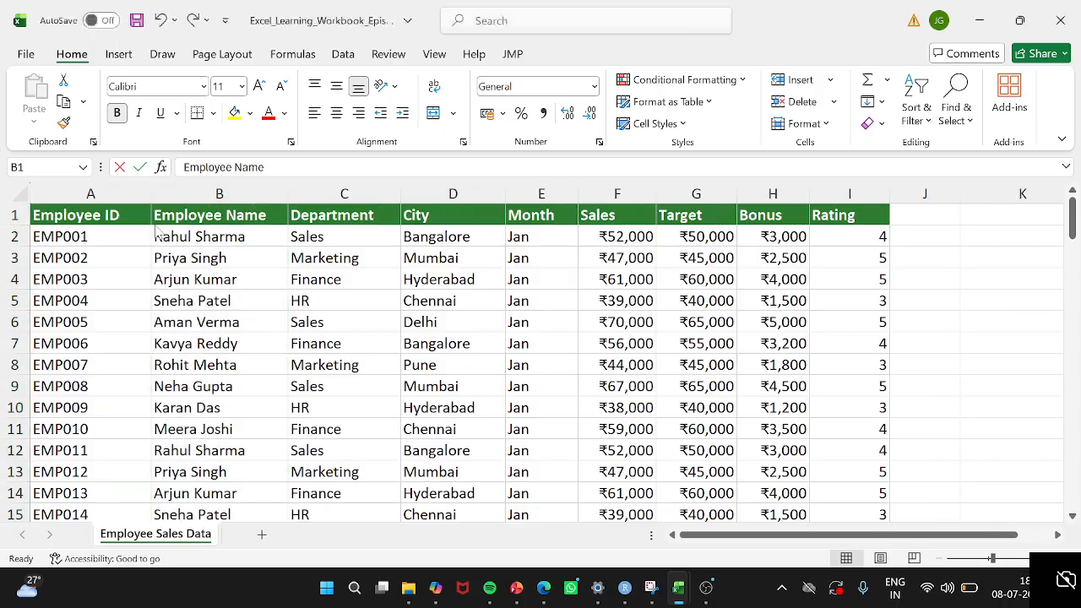
key("ctrl+shift+Down")
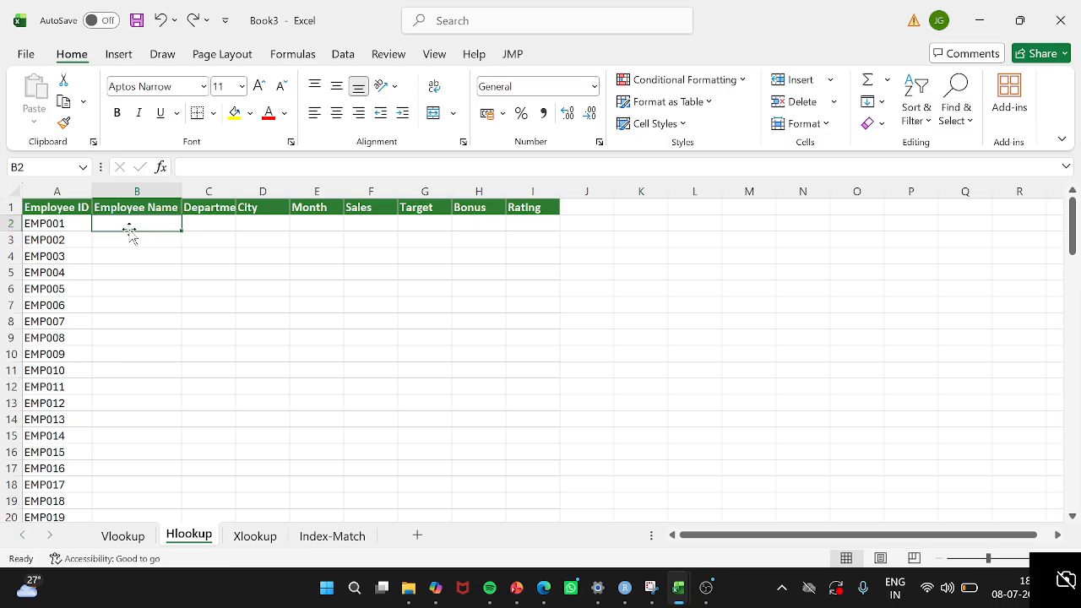
type("=")
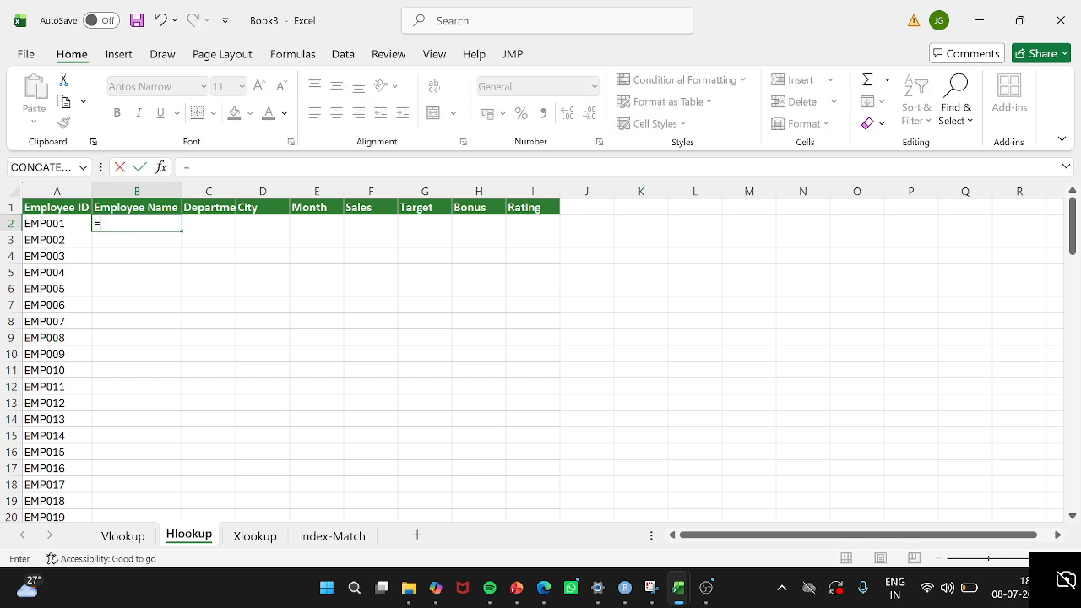
type("hlookup")
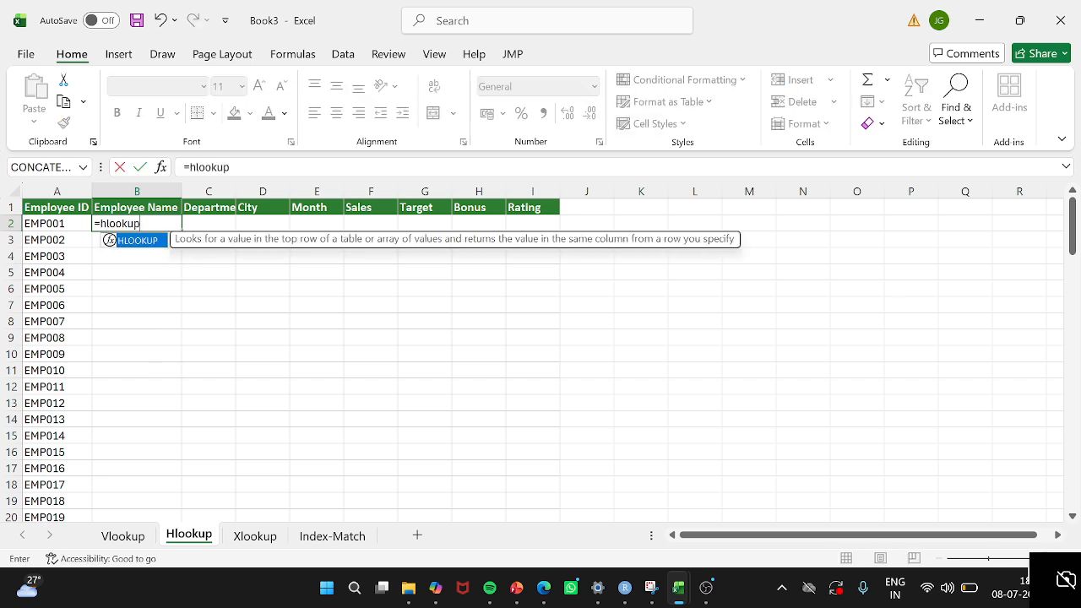
type("(")
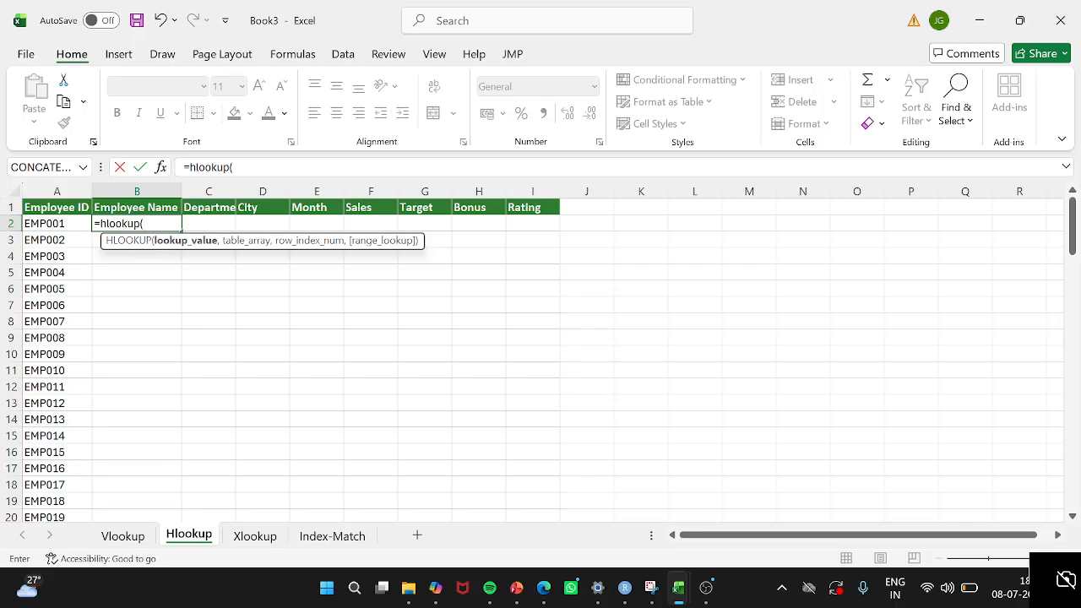
left_click(132, 207)
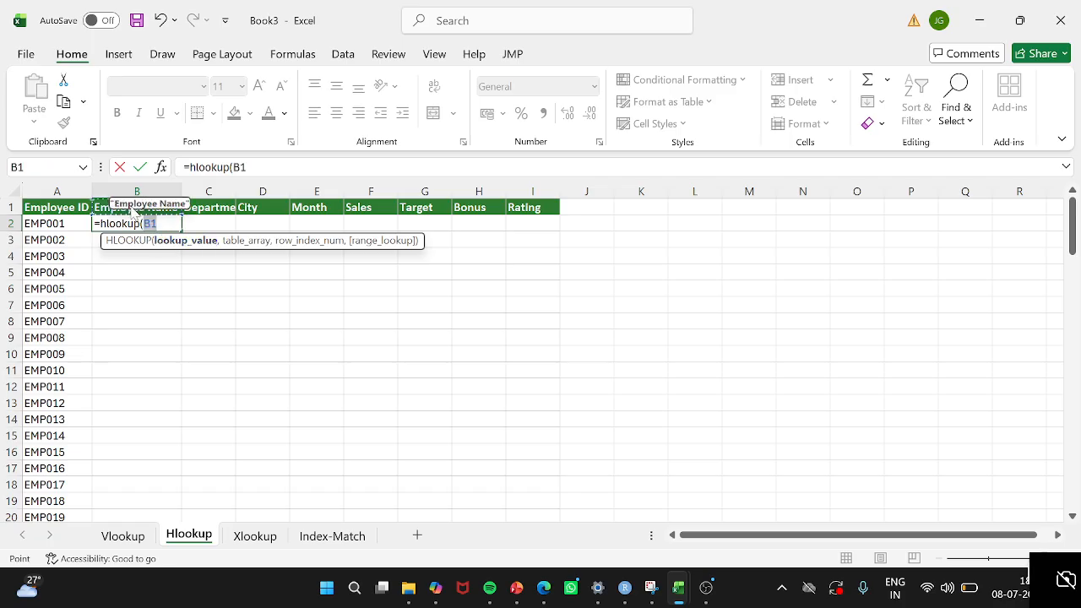
type(",")
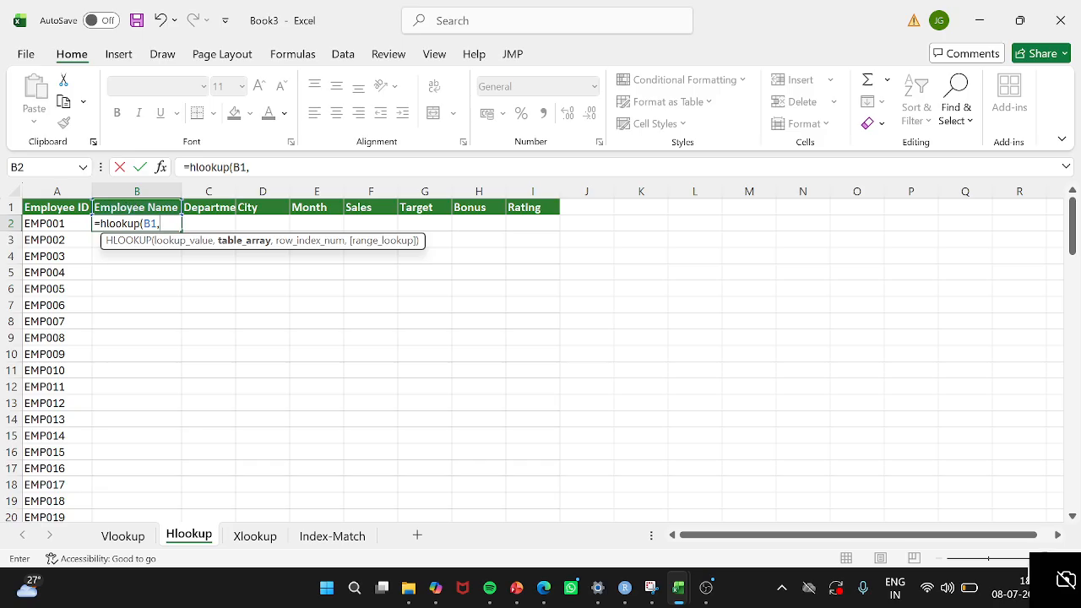
Step: Complete the HLOOKUP formula with source table $A$1:$I$101 from the Employee Sales Data sheet, row index 2 and exact match 0
key("ctrl+Tab")
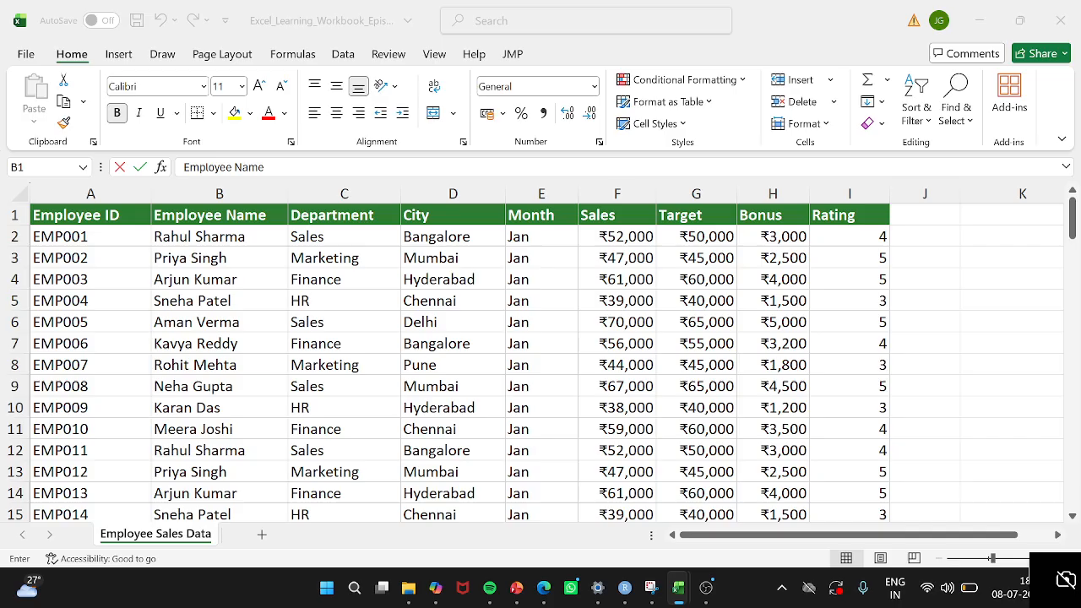
left_click(130, 216)
key("ctrl+shift+Right")
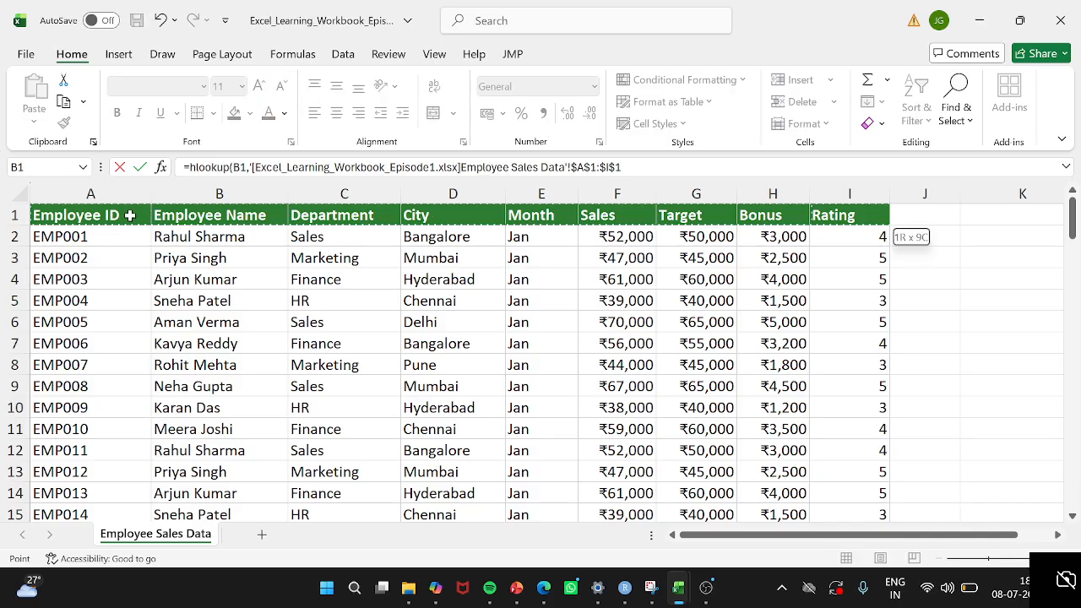
key("ctrl+shift+Down")
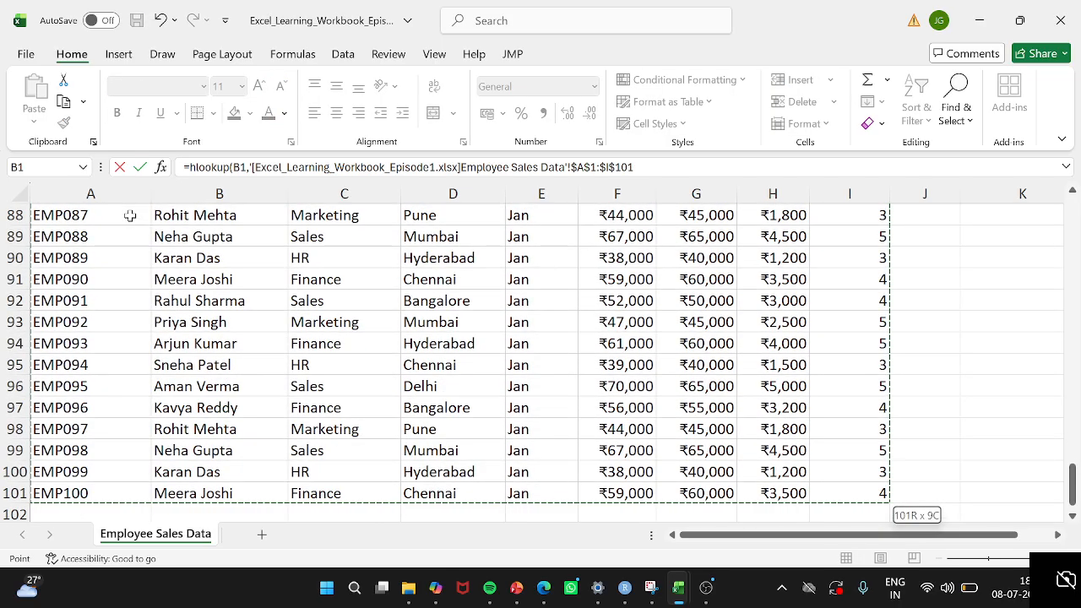
type(",")
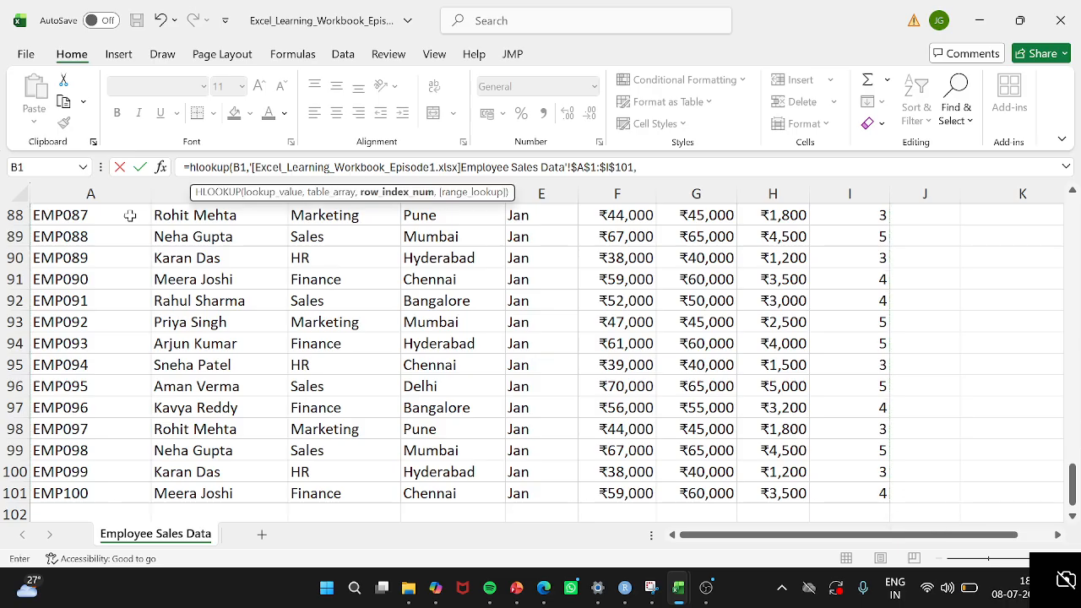
type("2,")
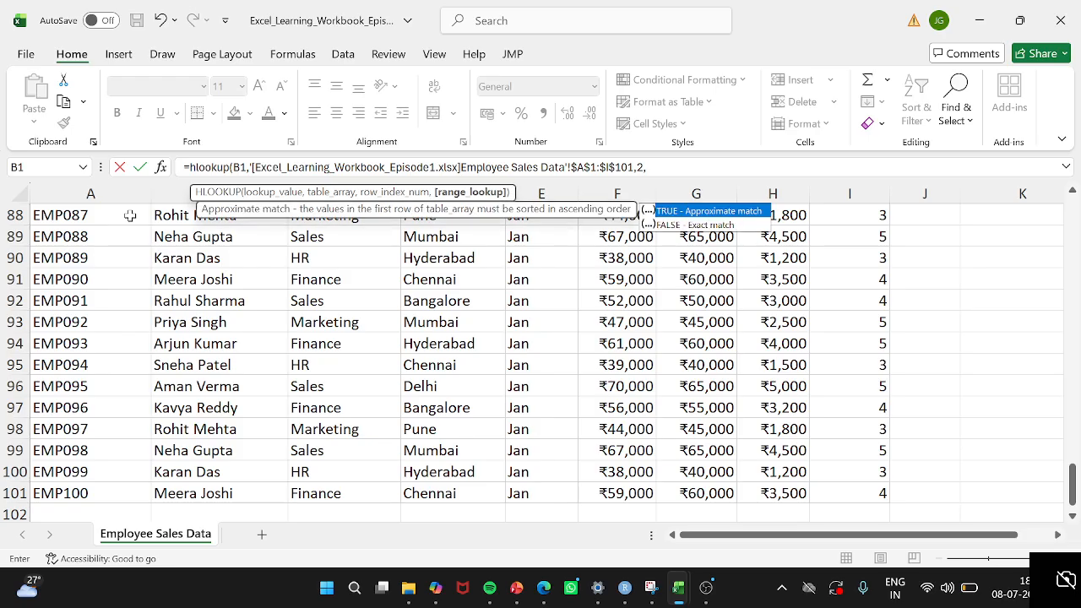
type("0")
key("Return")
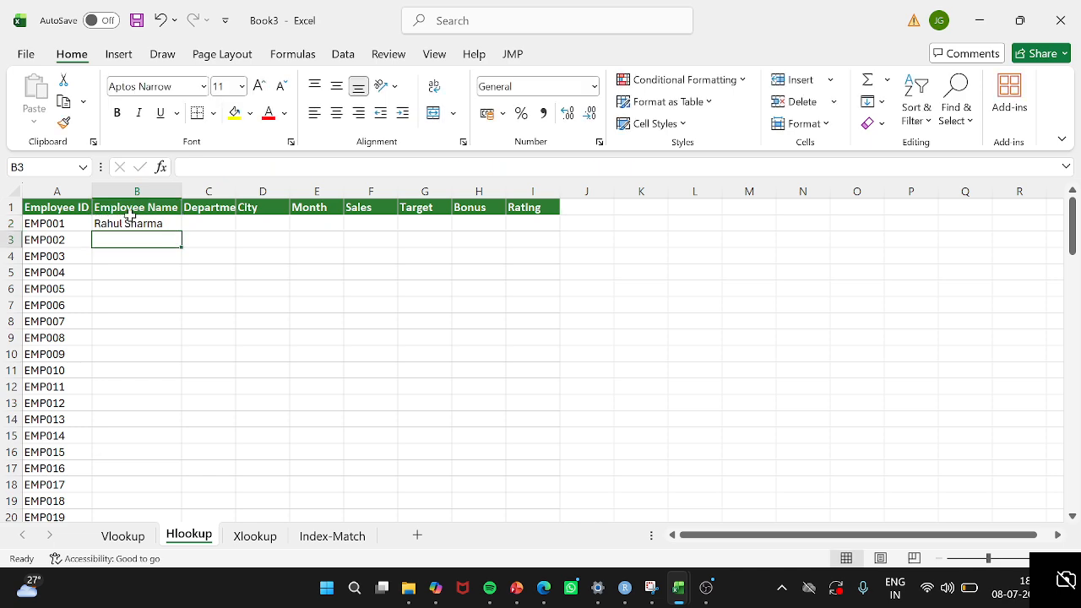
left_click(134, 224)
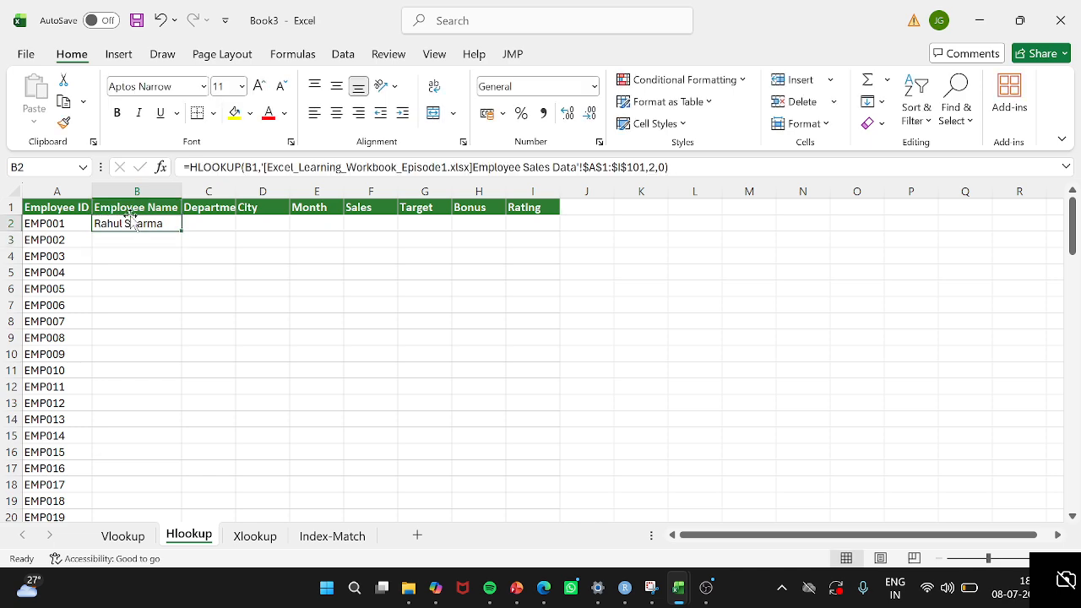
key("shift+Right")
key("shift+Right")
key("shift+Right")
key("shift+Right")
key("shift+Right")
key("shift+Right")
key("shift+Right")
key("shift+Right")
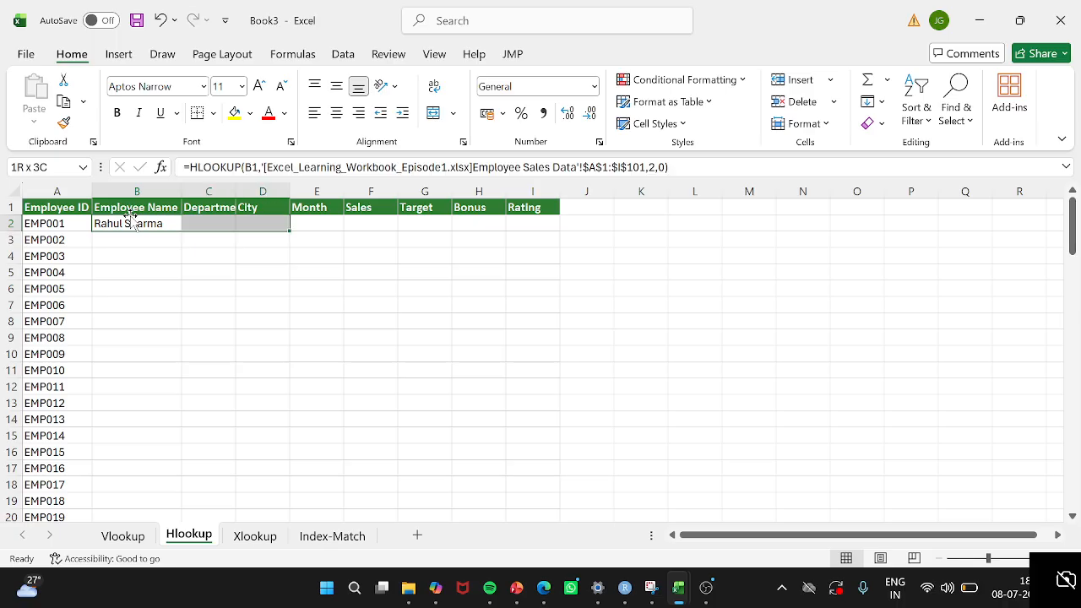
key("shift+Left")
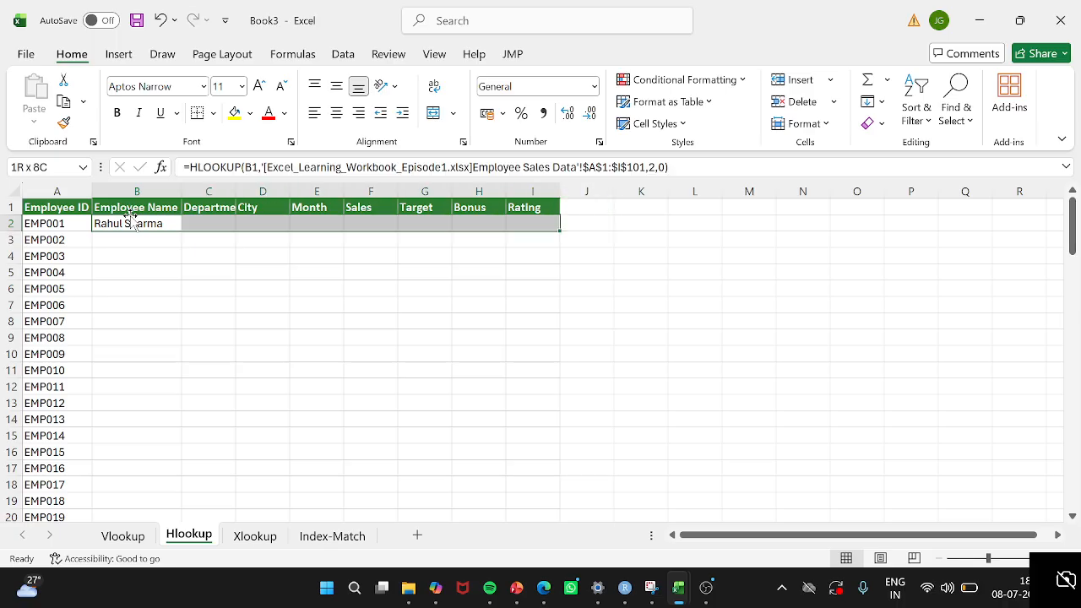
key("shift+Left")
key("shift+Left")
key("shift+Left")
key("shift+Left")
key("shift+Left")
key("shift+Left")
key("shift+Left")
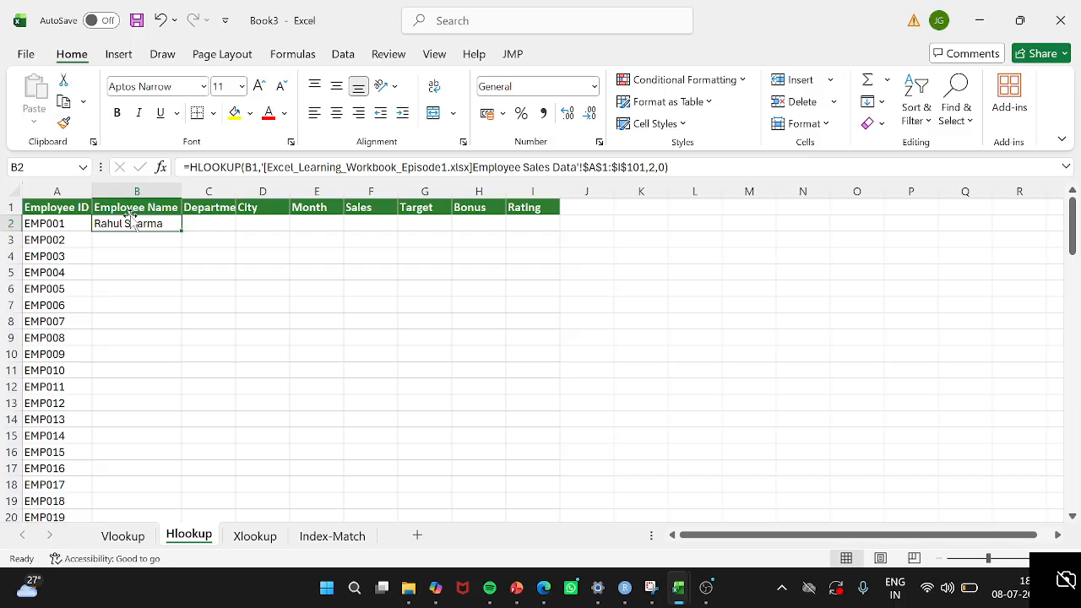
key("Right")
key("Right")
key("Left")
key("Left")
Step: Copy the HLOOKUP formula from B2 across row 2 through the Rating column, covering B2:I2
key("shift+Right")
key("shift+Right")
key("shift+Right")
key("shift+Right")
key("shift+Right")
key("shift+Right")
key("shift+Right")
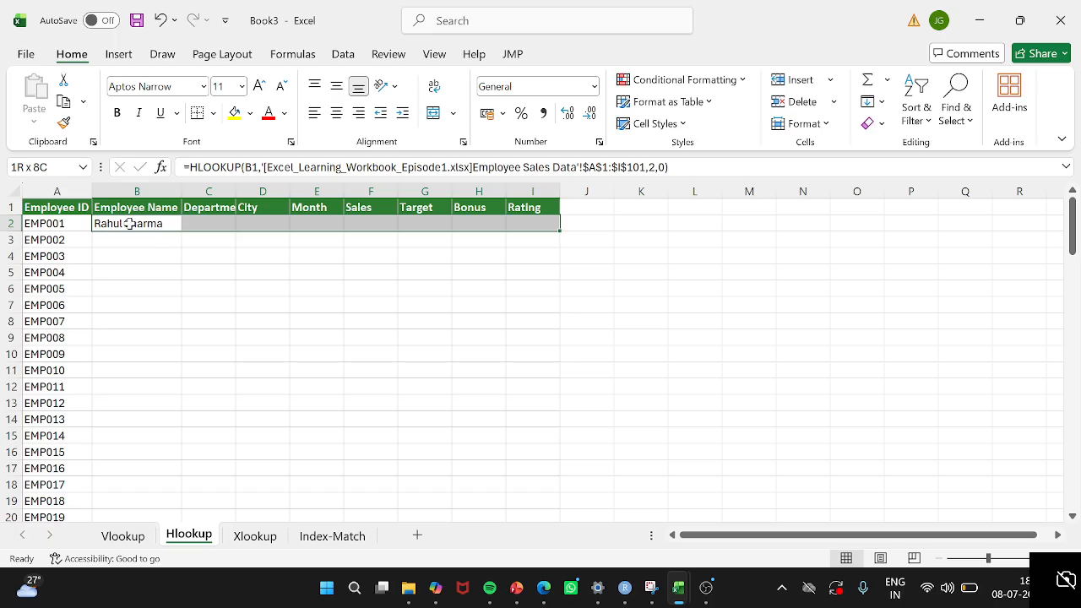
key("ctrl+v")
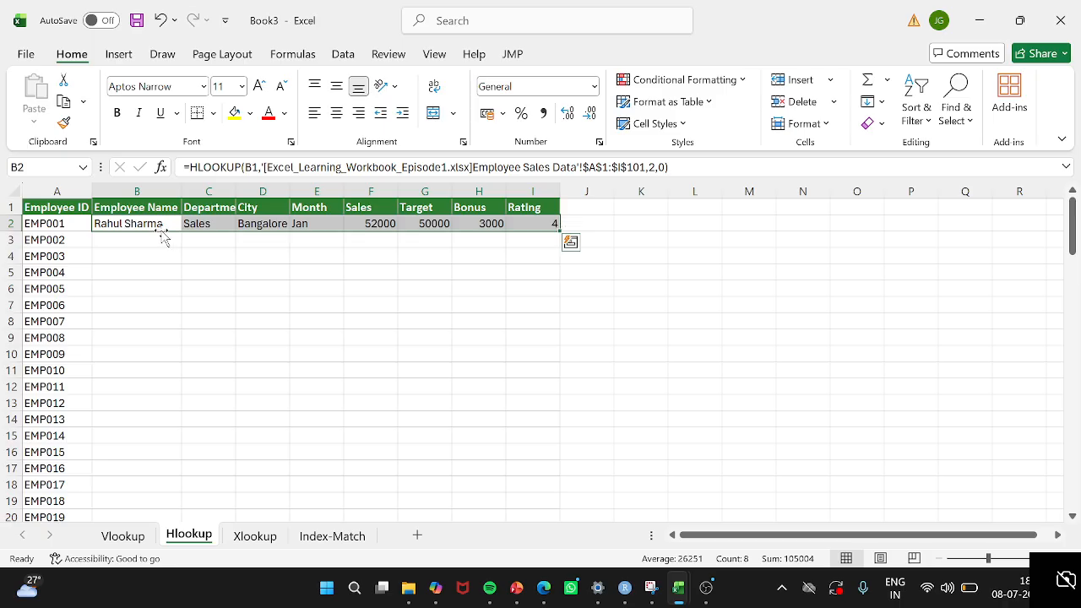
Step: Examine the copied HLOOKUP formulas cell by cell along row 2, plus the unfilled rows beneath them
left_click(147, 224)
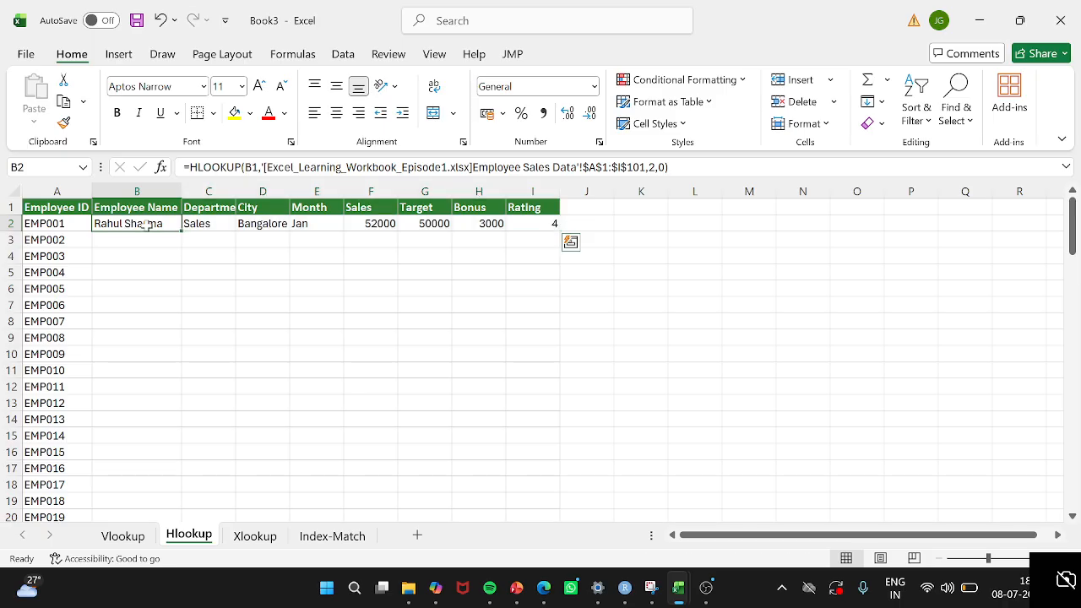
left_click(196, 230)
left_click(245, 229)
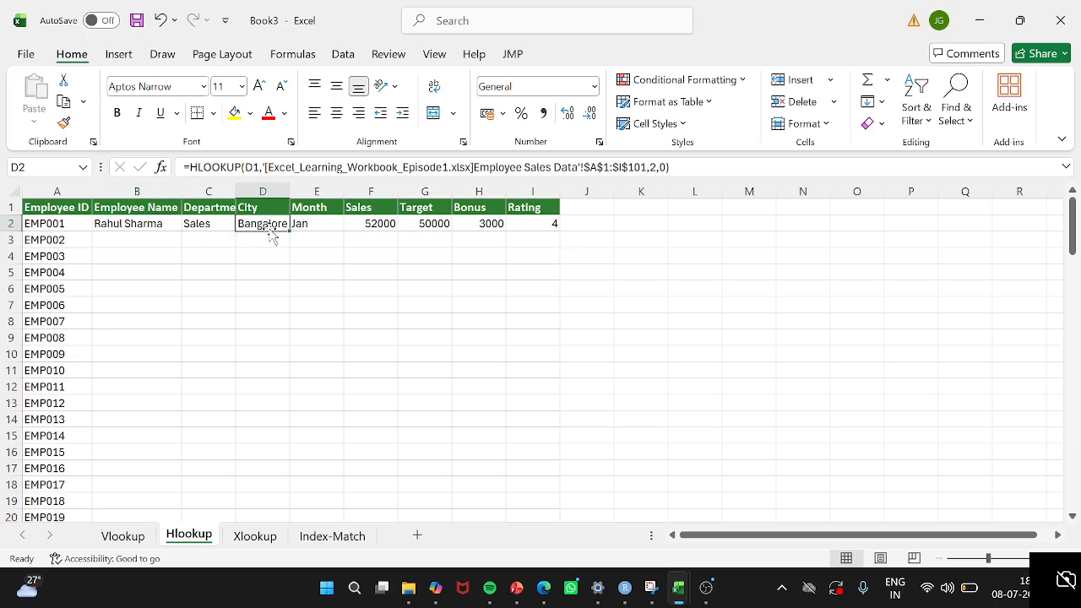
left_click(299, 230)
left_click_drag(357, 234, 433, 230)
left_click(432, 228)
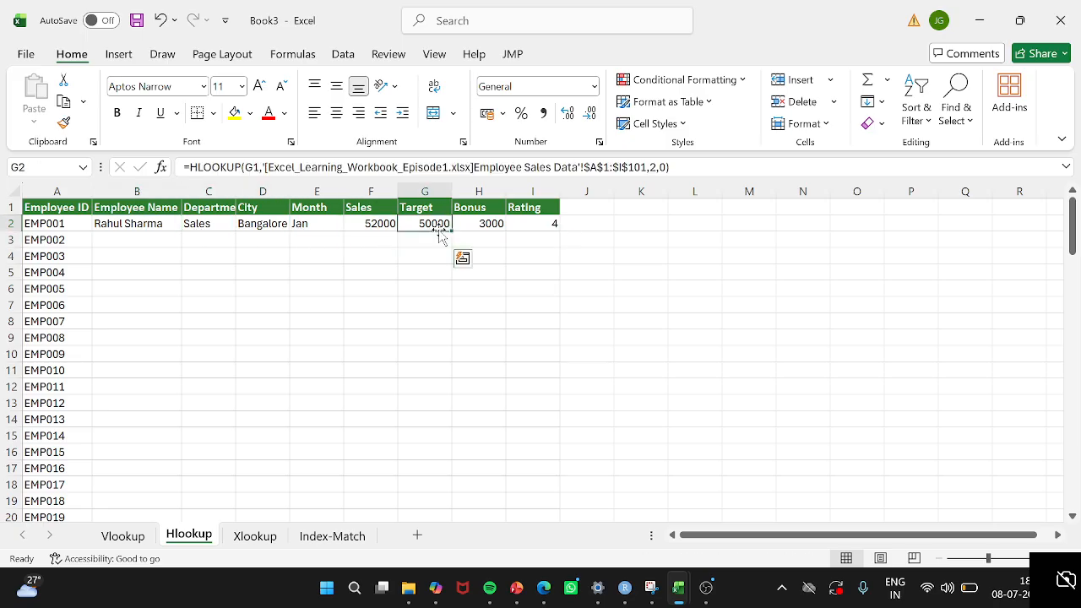
left_click(483, 237)
left_click(524, 227)
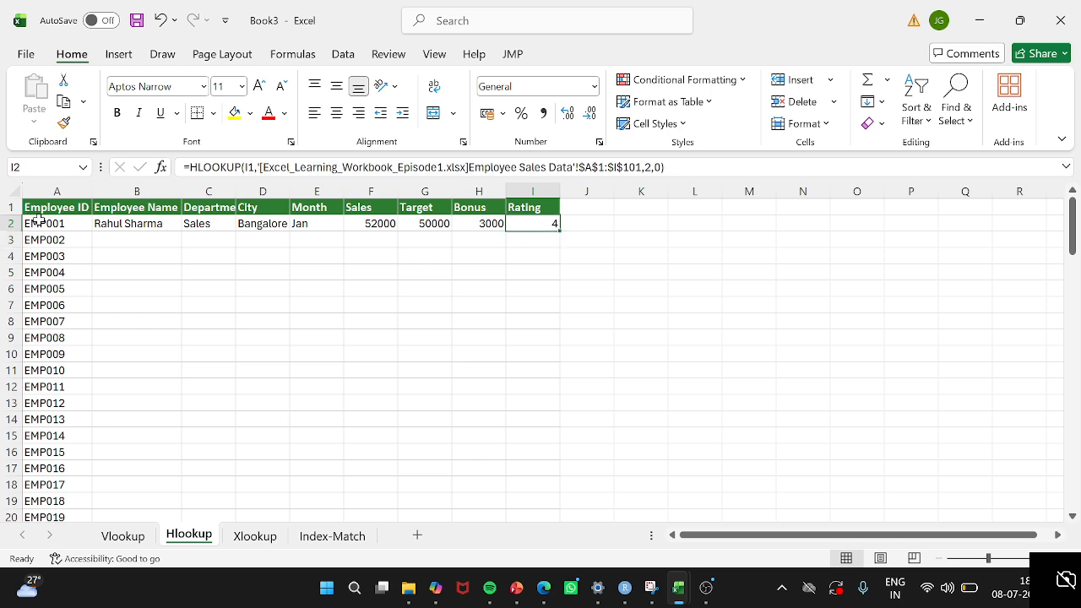
left_click_drag(37, 223, 521, 224)
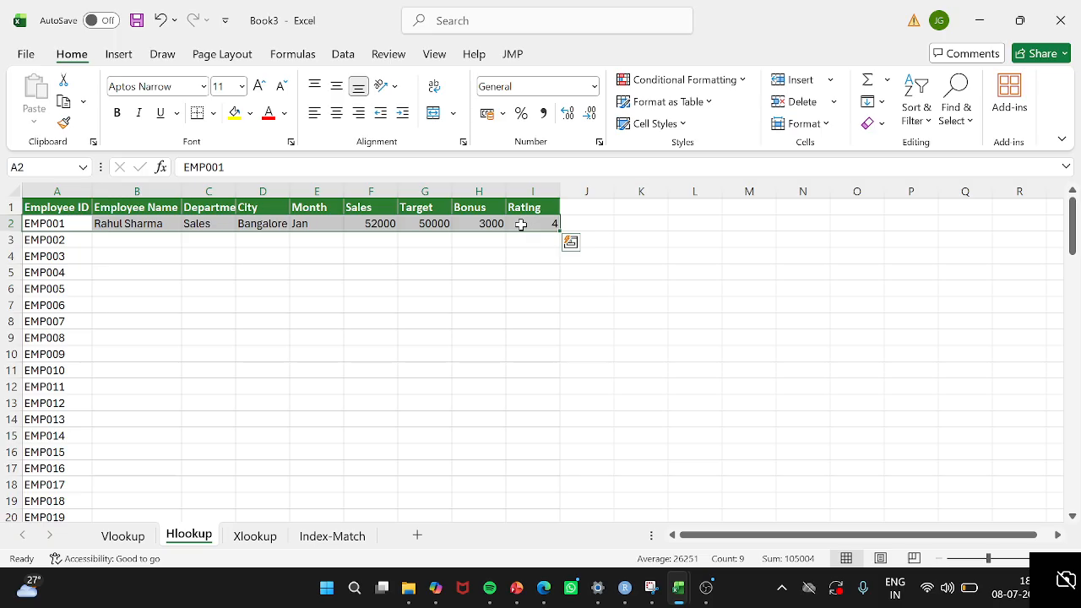
left_click_drag(225, 224, 279, 468)
left_click_drag(412, 242, 448, 478)
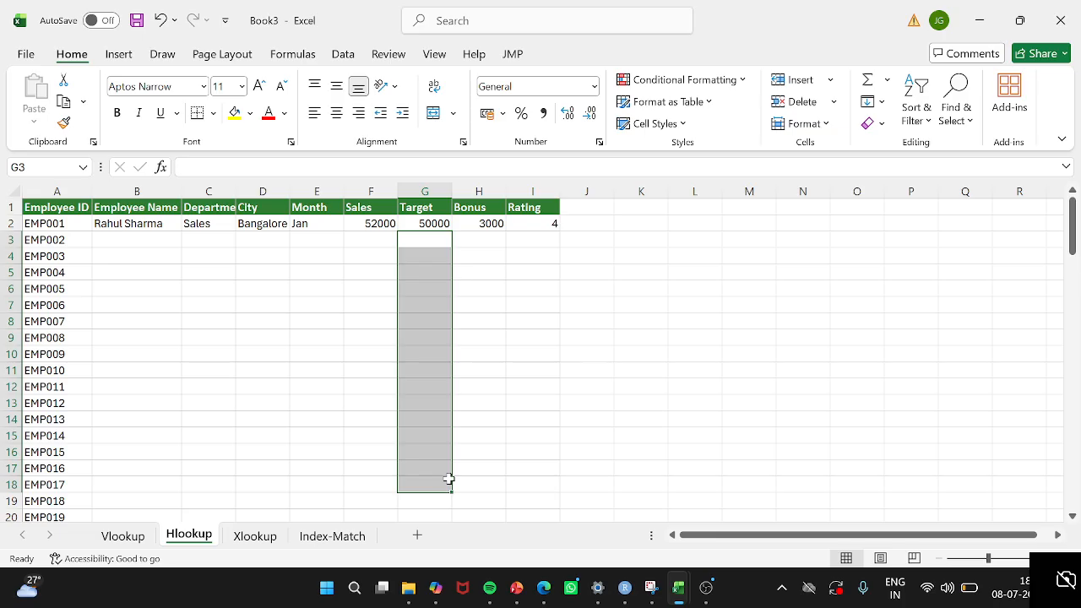
Step: Open Book3's Xlookup sheet at cell B2 and bring the source workbook's Employee Sales Data sheet back to A1
left_click(256, 537)
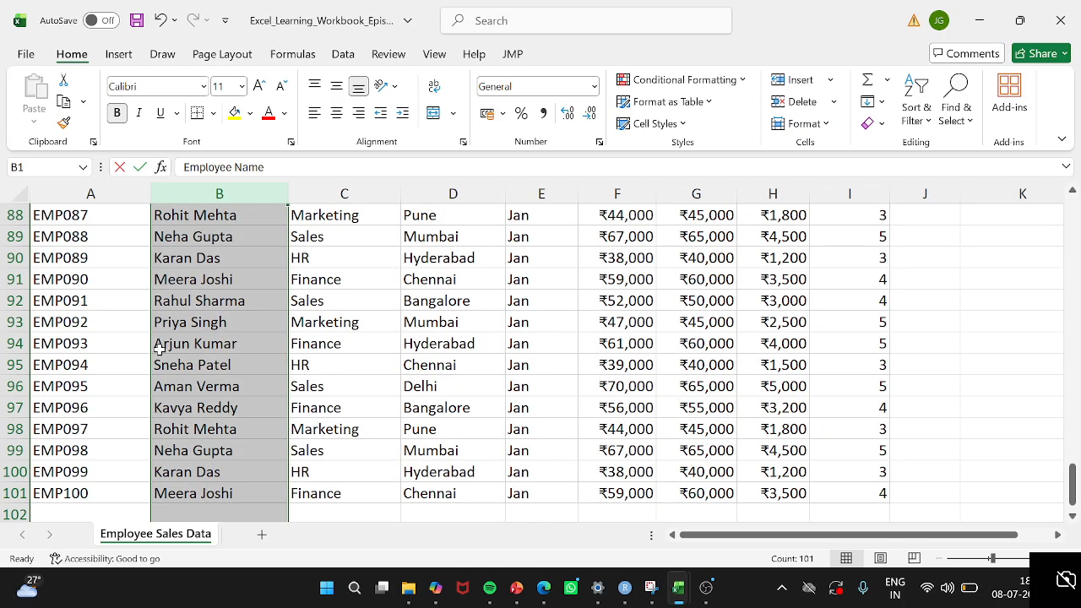
key("ctrl+Home")
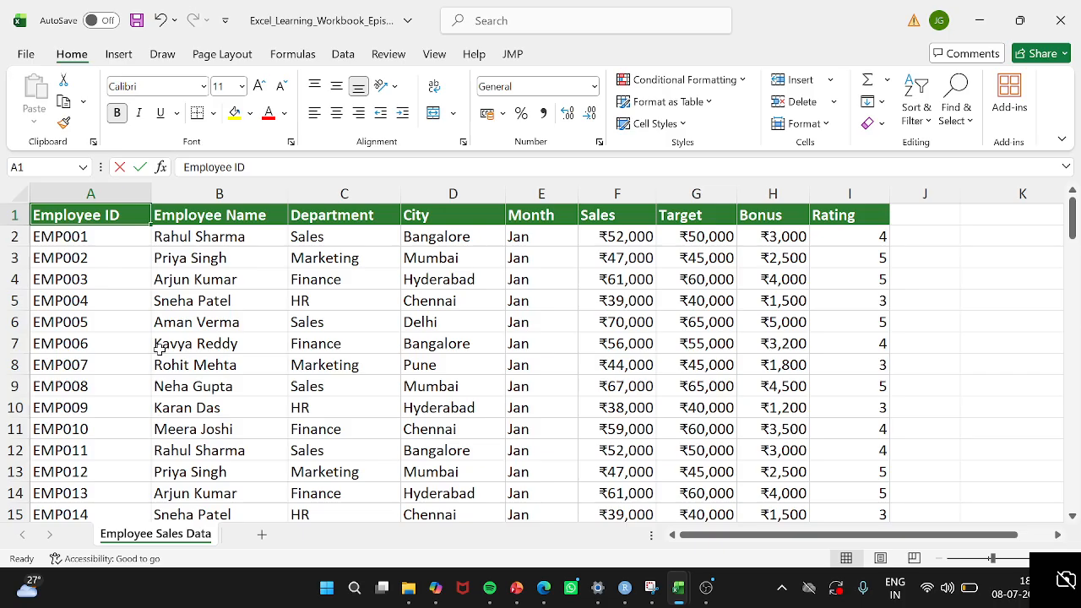
key("alt+Tab")
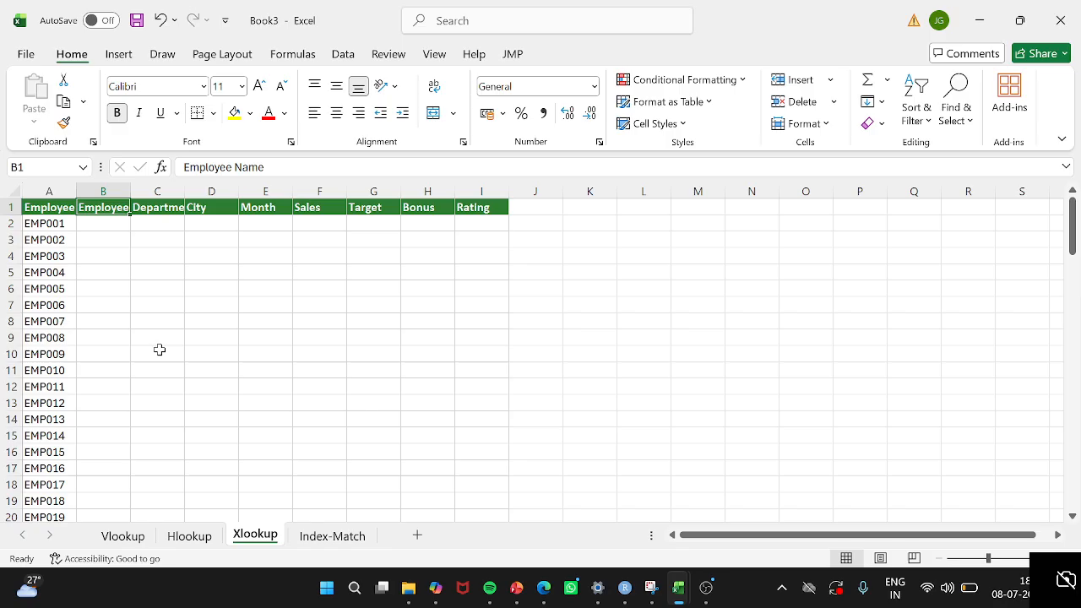
key("Down")
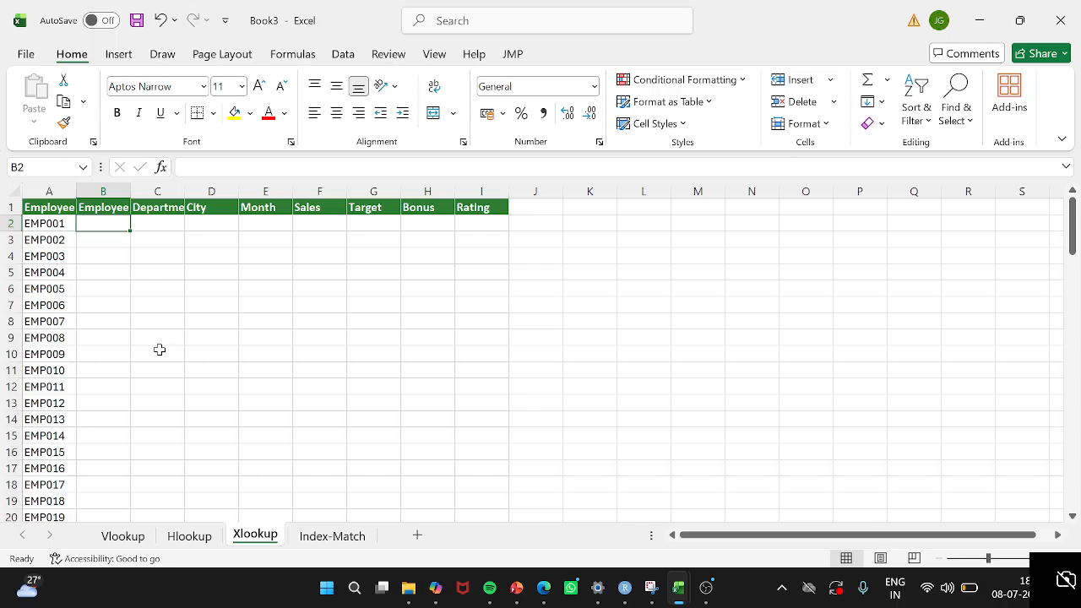
key("alt+Tab")
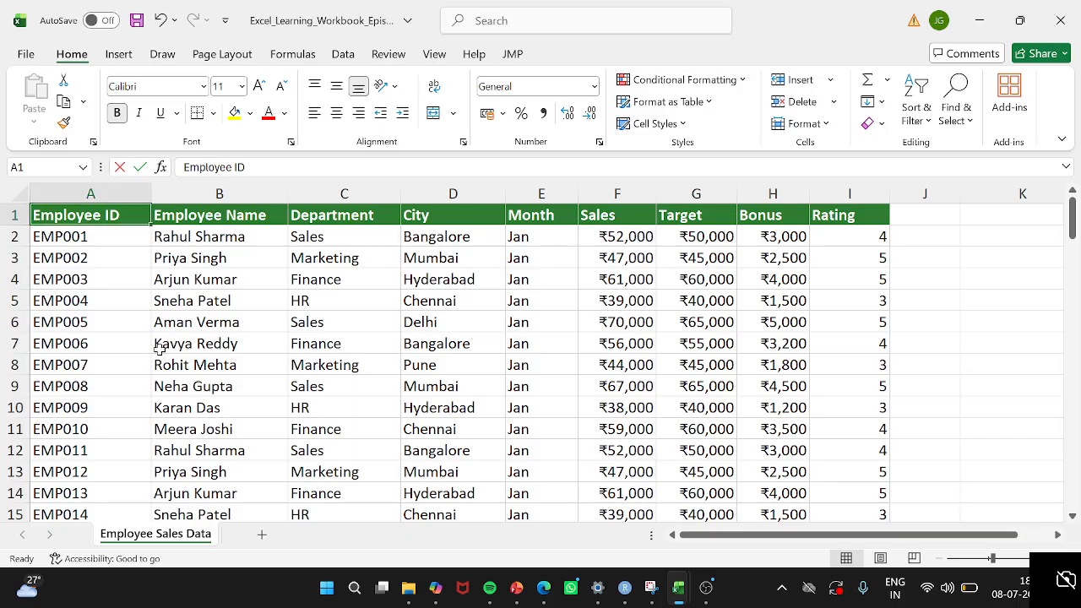
key("alt+Tab")
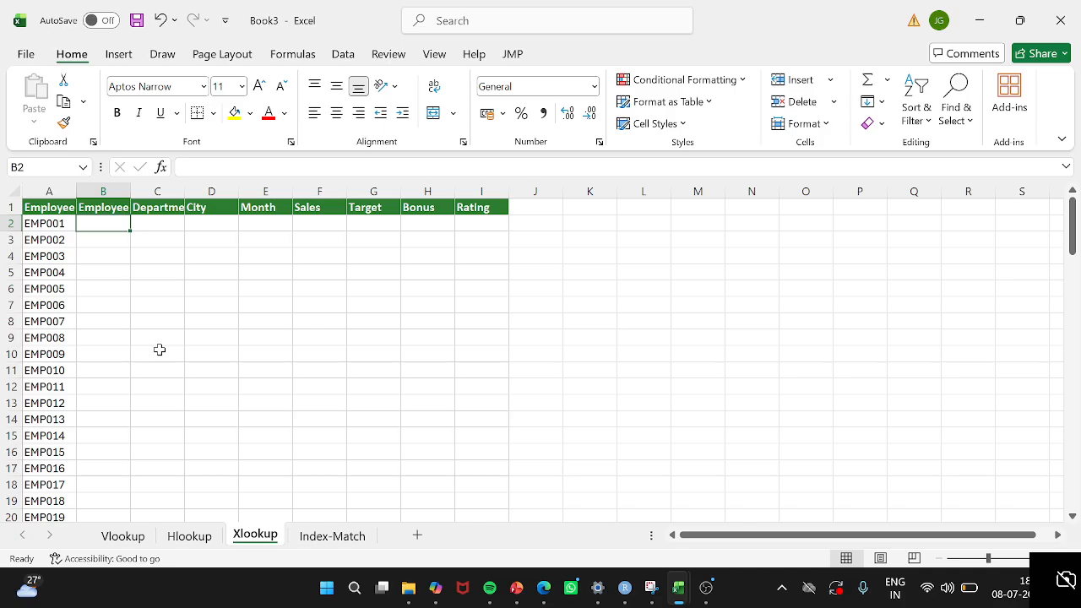
Step: Start an XLOOKUP formula in B2 of the Xlookup sheet with lookup value A2 and lookup array $A$2:$A$101 from Employee Sales Data
type("=")
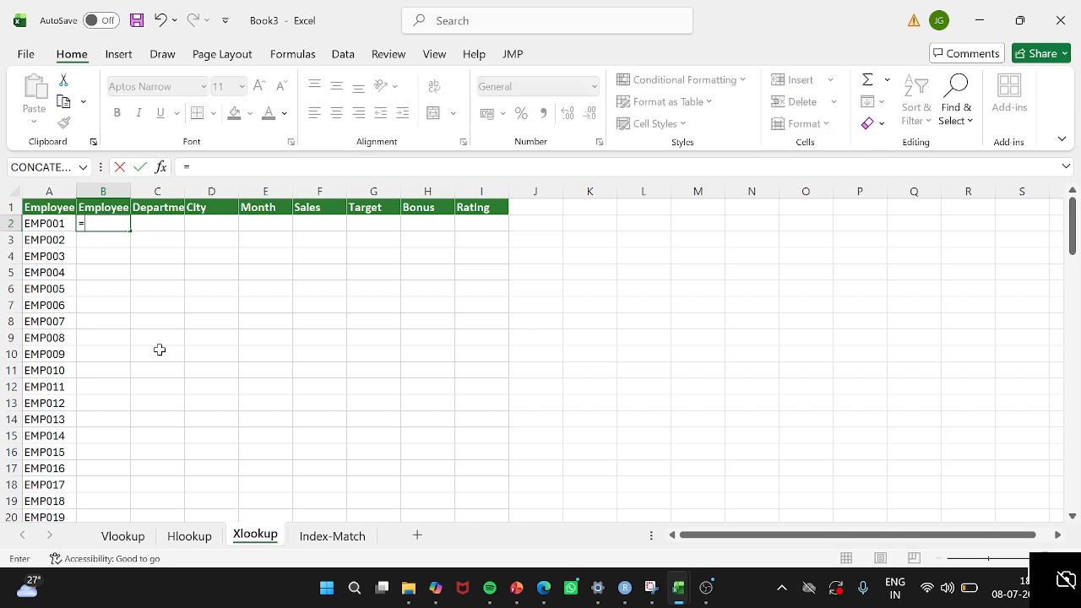
type("xlookup")
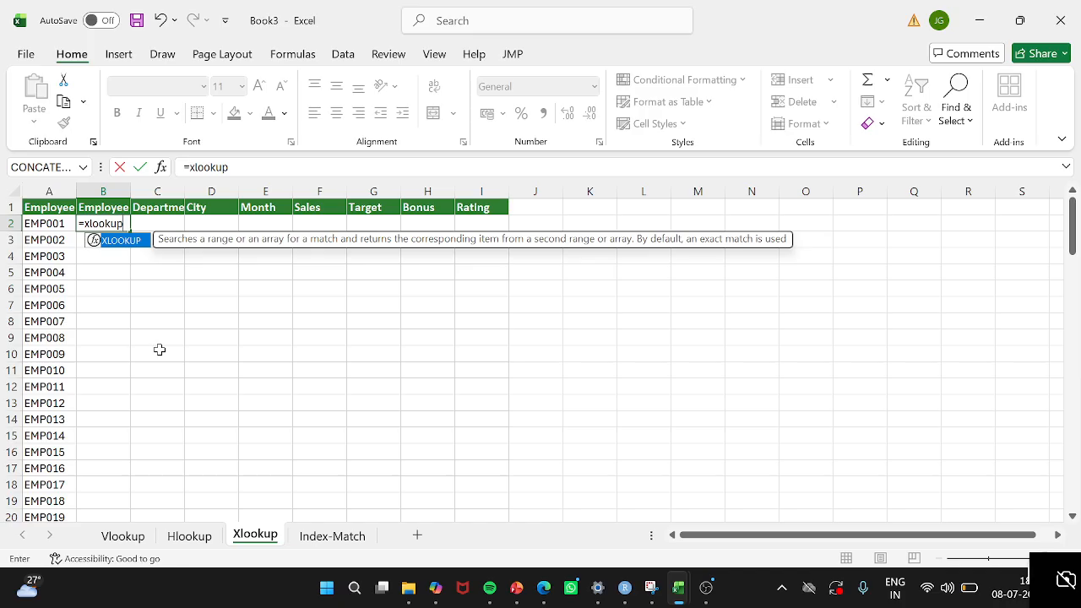
type("(")
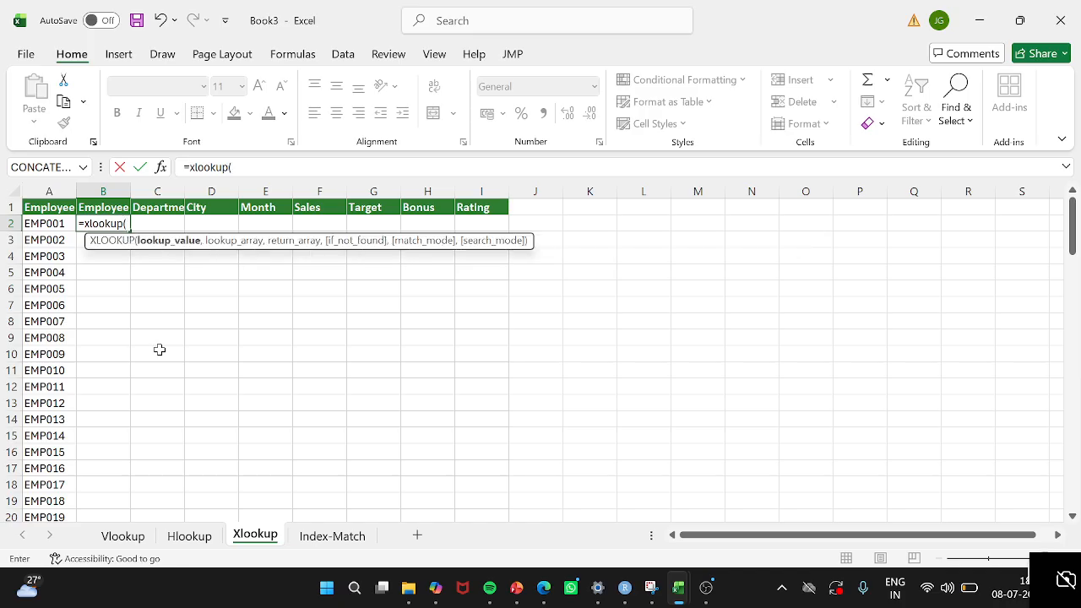
left_click(51, 223)
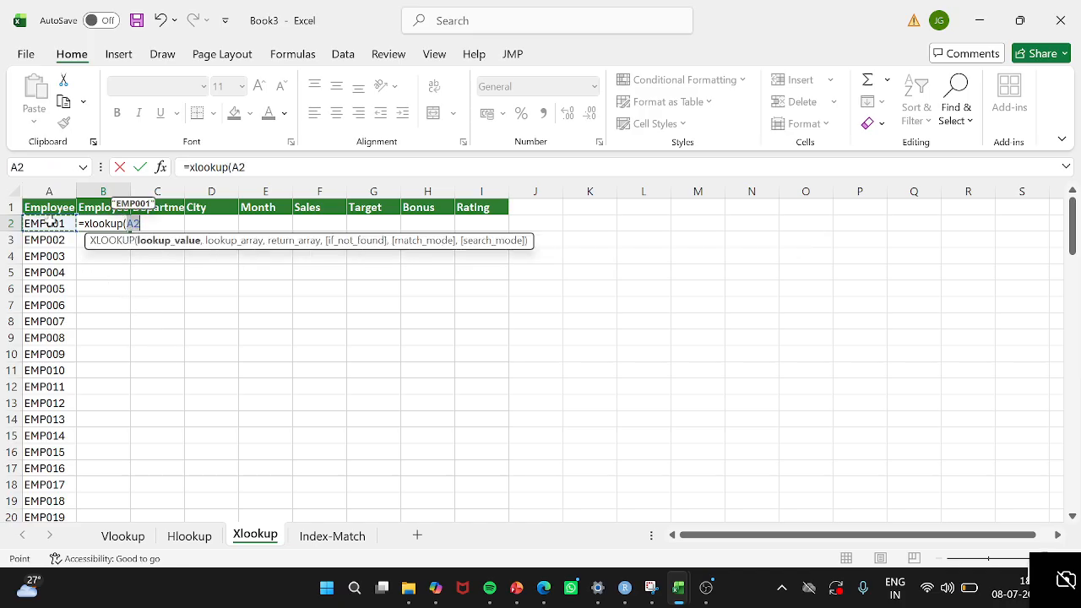
type(",")
key("alt+Tab")
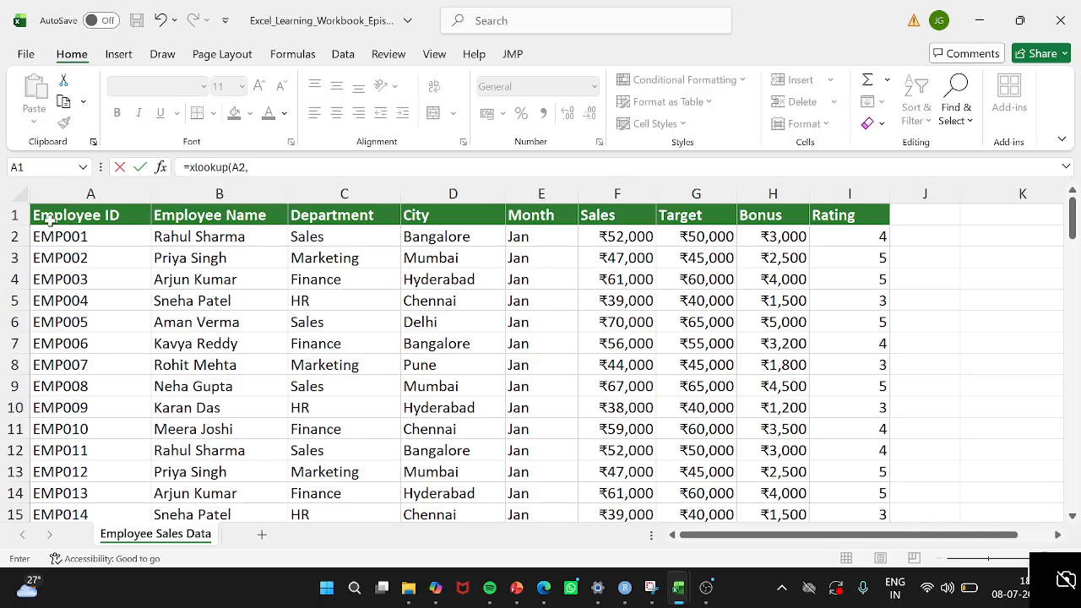
left_click(77, 216)
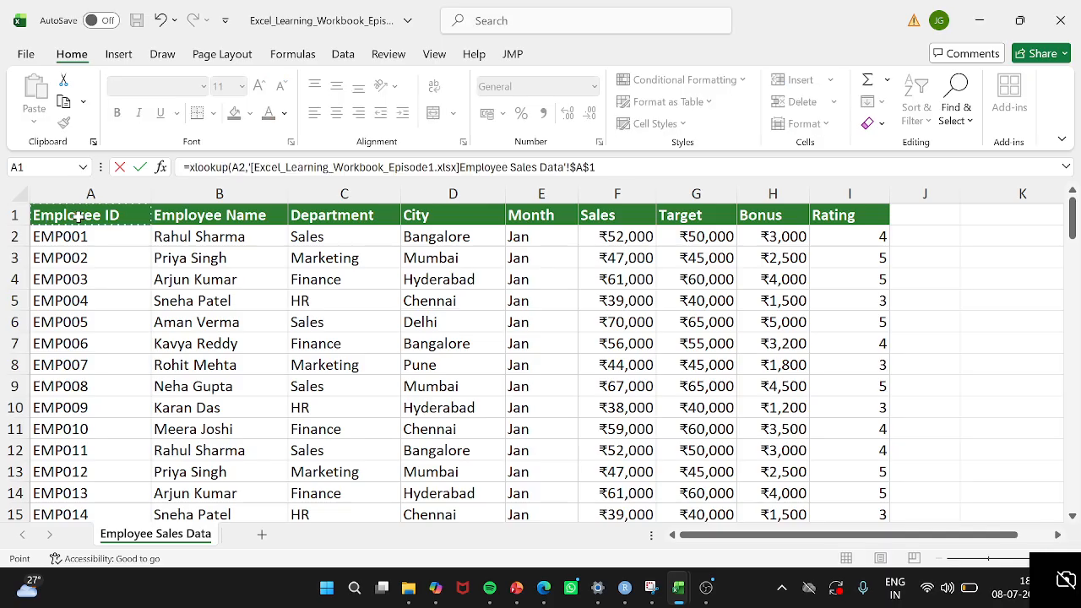
left_click(84, 238)
key("ctrl+shift+Down")
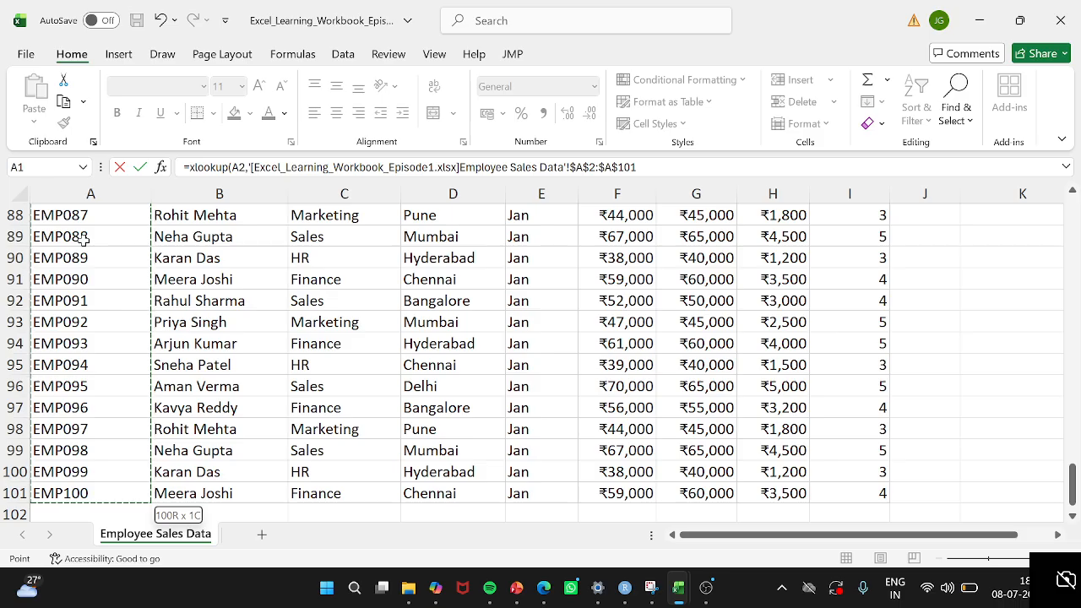
Step: Try completing the XLOOKUP formula with return array $B$2:$I$101 from Employee Sales Data, and undo the entry
type(",")
key("ctrl+Up")
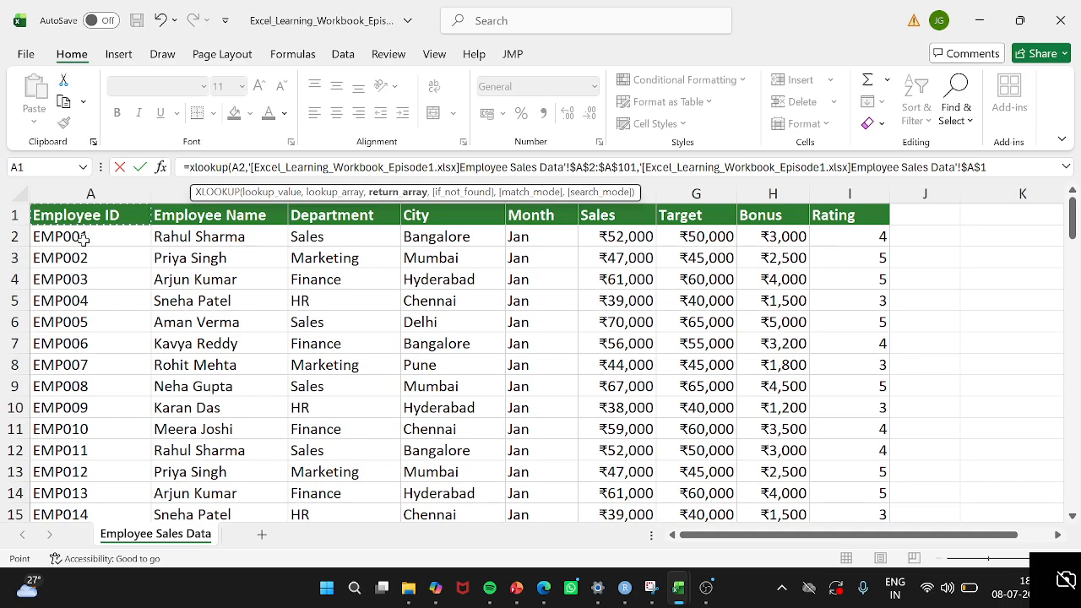
key("Down")
key("Right")
key("shift+Right")
key("shift+Right")
key("shift+Right")
key("shift+Right")
key("shift+Right")
key("shift+Right")
key("shift+Right")
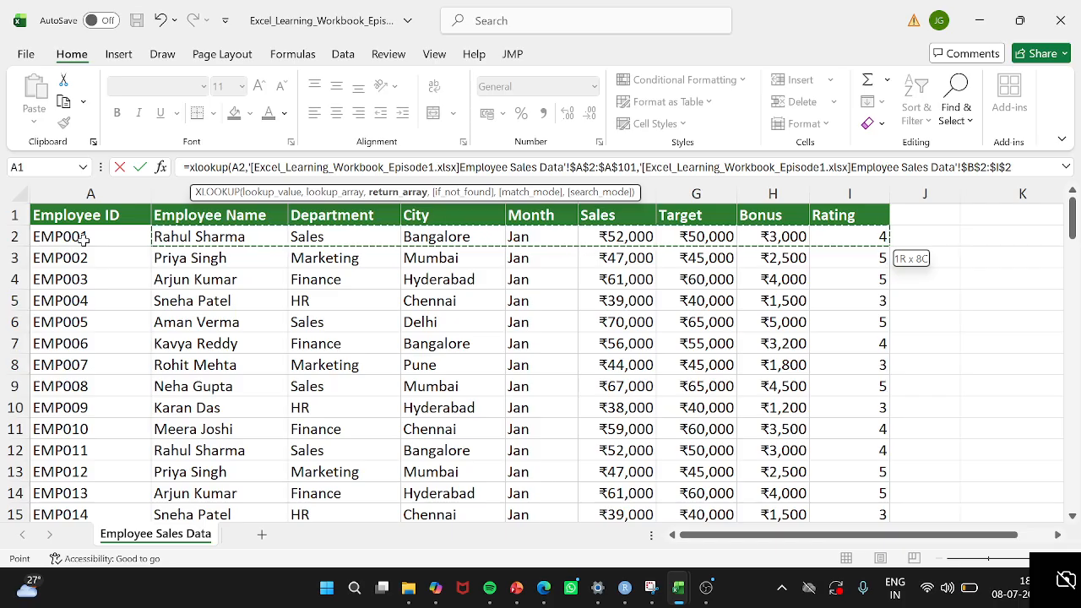
key("ctrl+shift+Down")
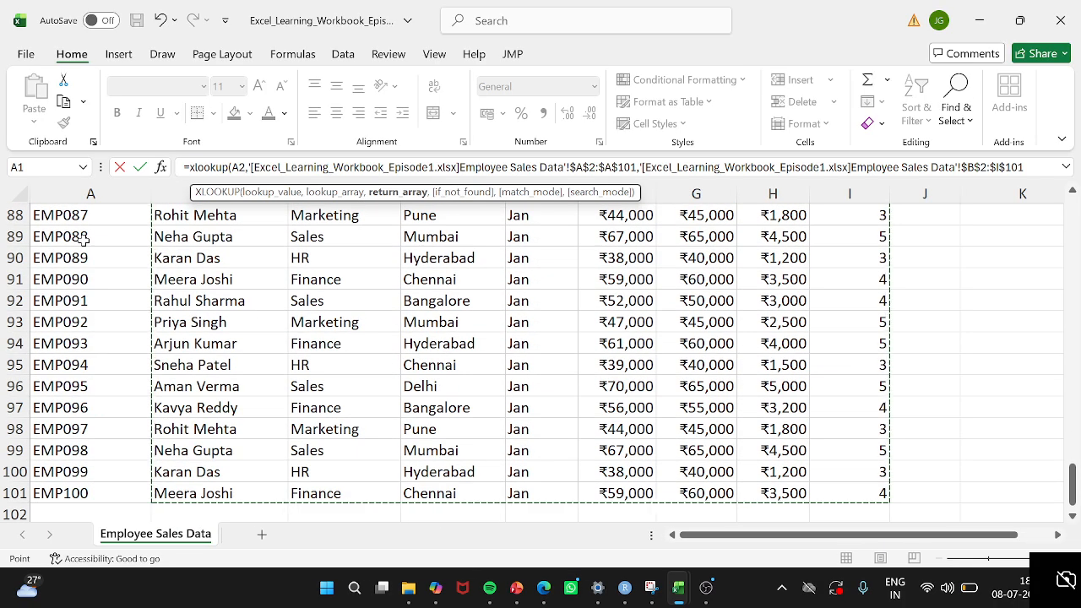
type(")")
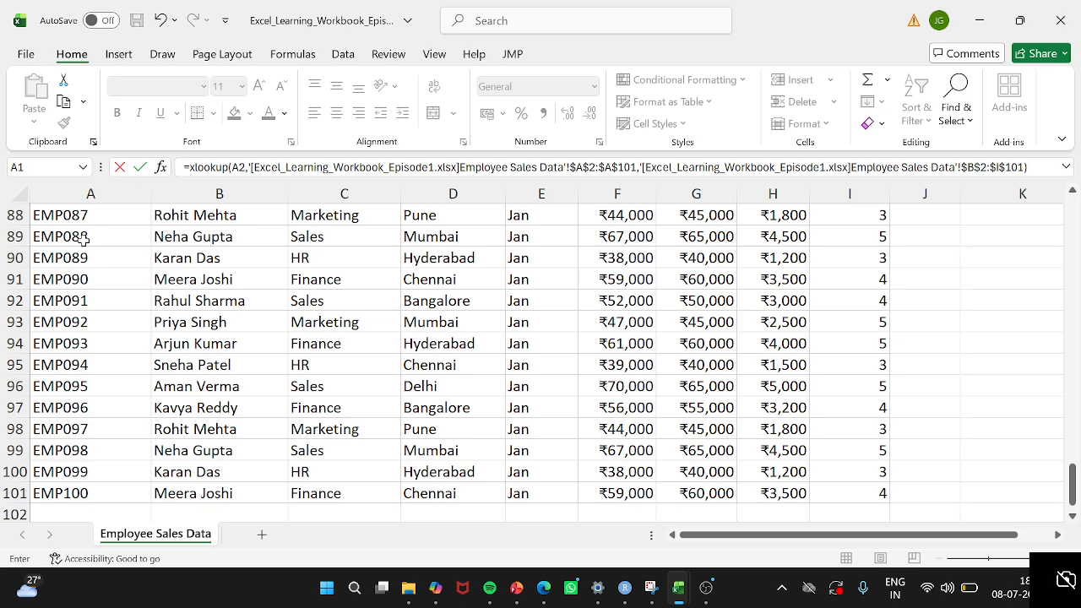
key("Return")
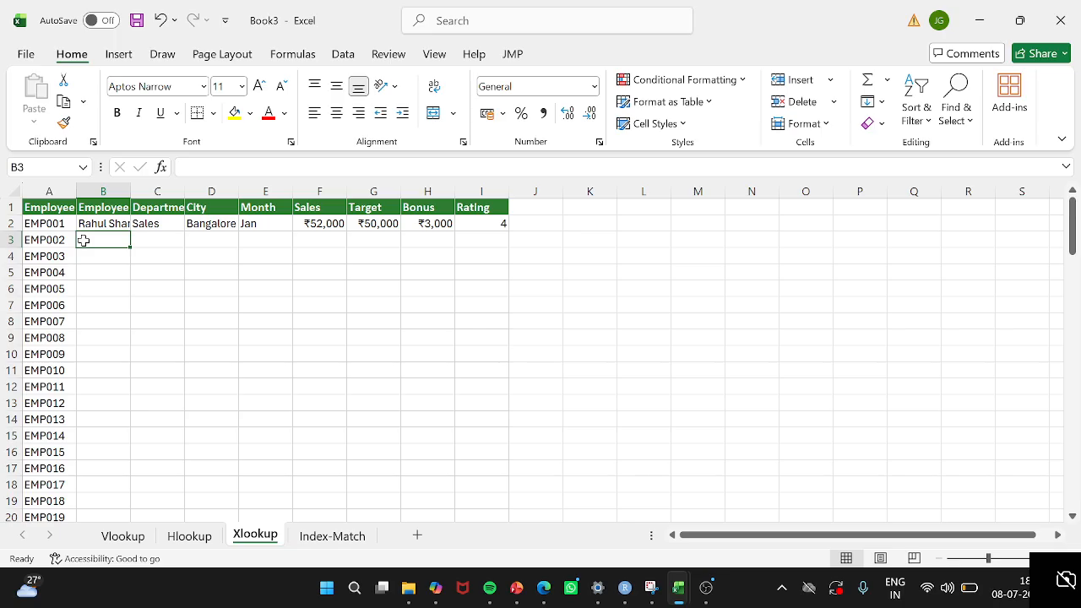
key("ctrl+z")
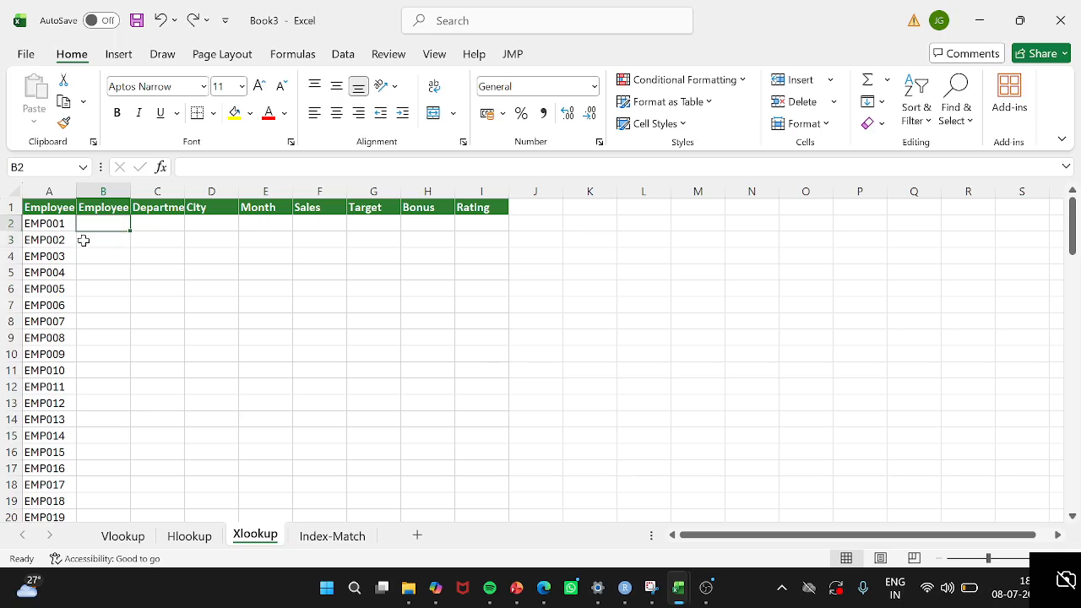
Step: Autofit column B on the Xlookup sheet to the full Employee Name header
left_click(84, 241)
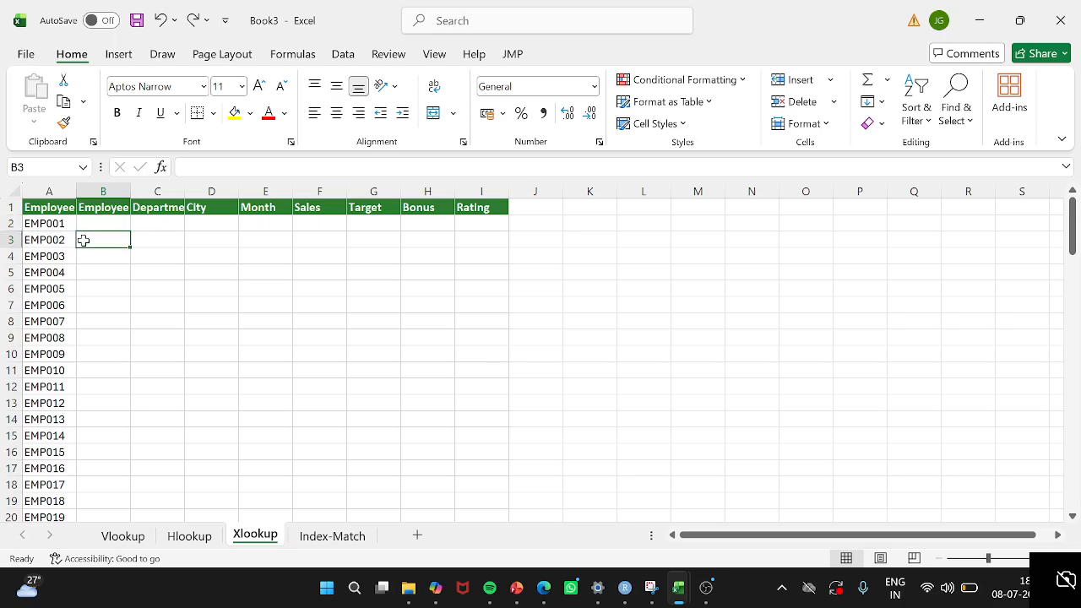
double_click(131, 191)
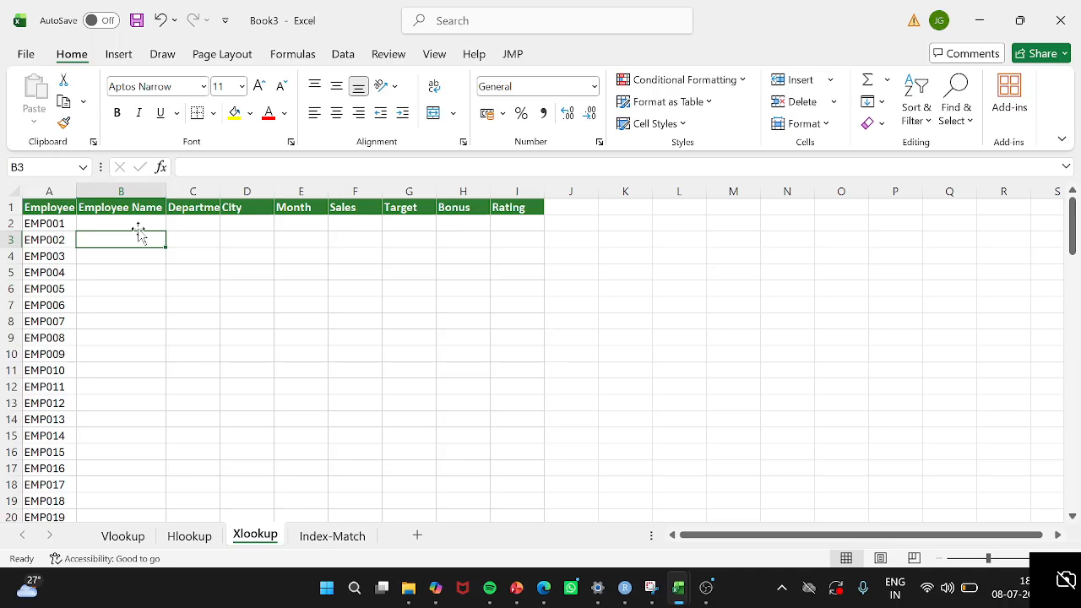
Step: Start an XLOOKUP in Xlookup!B2 with lookup value A2 and lookup array $A$2:$A$101 from the source workbook's Employee Sales Data sheet
key("Up")
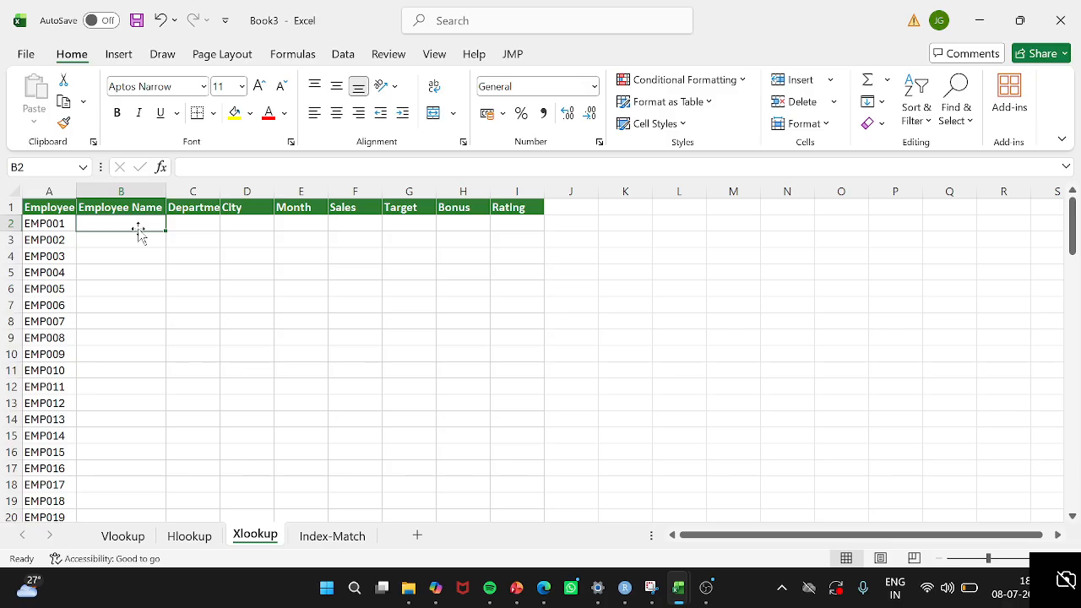
type("=")
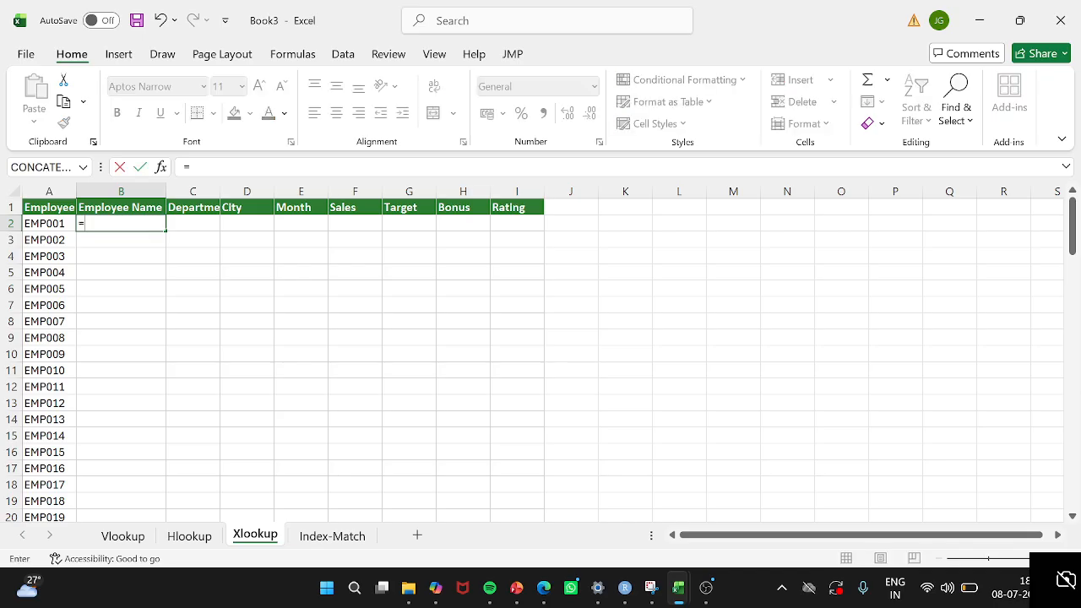
type("xlookup(")
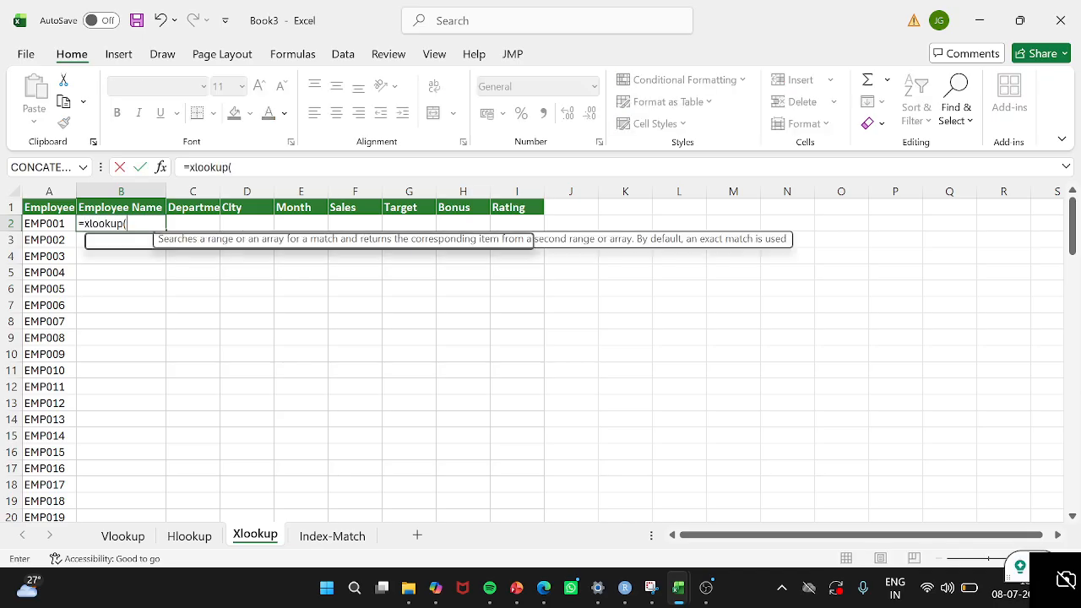
left_click(54, 222)
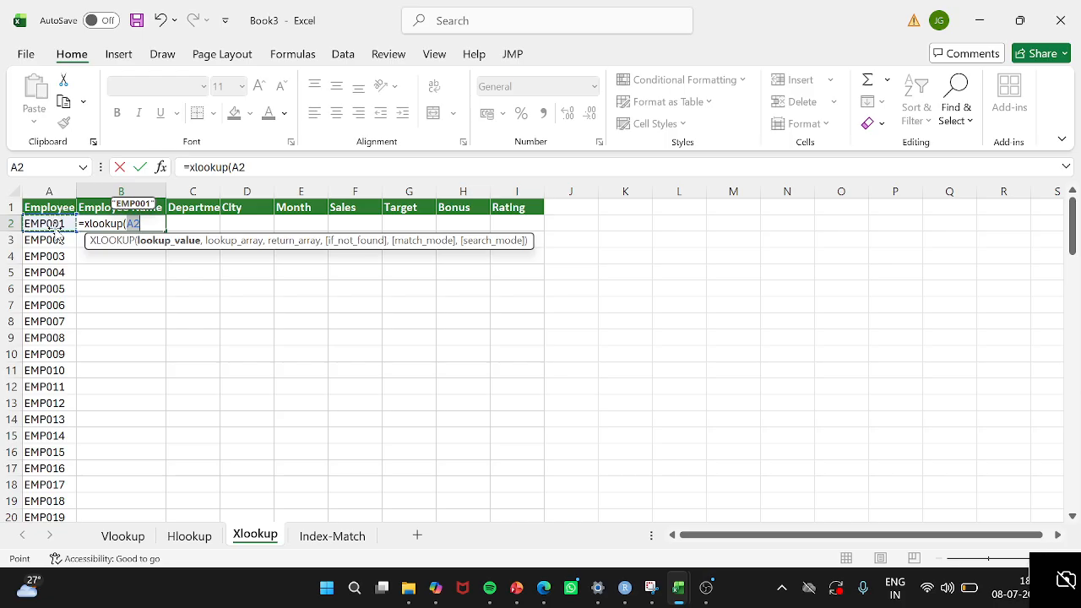
type(",")
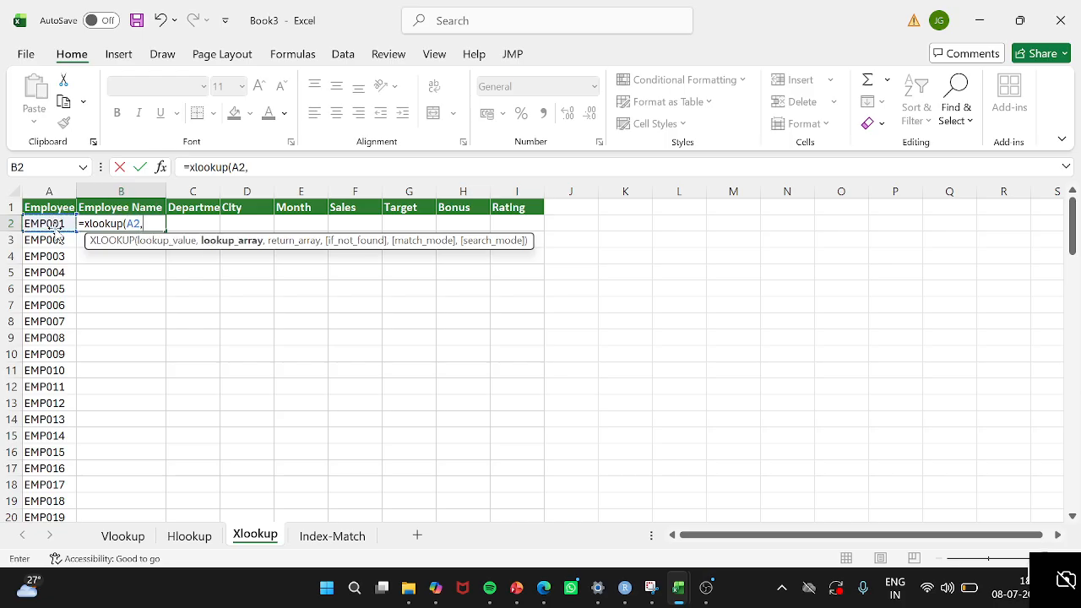
key("ctrl+Tab")
key("ctrl+Home")
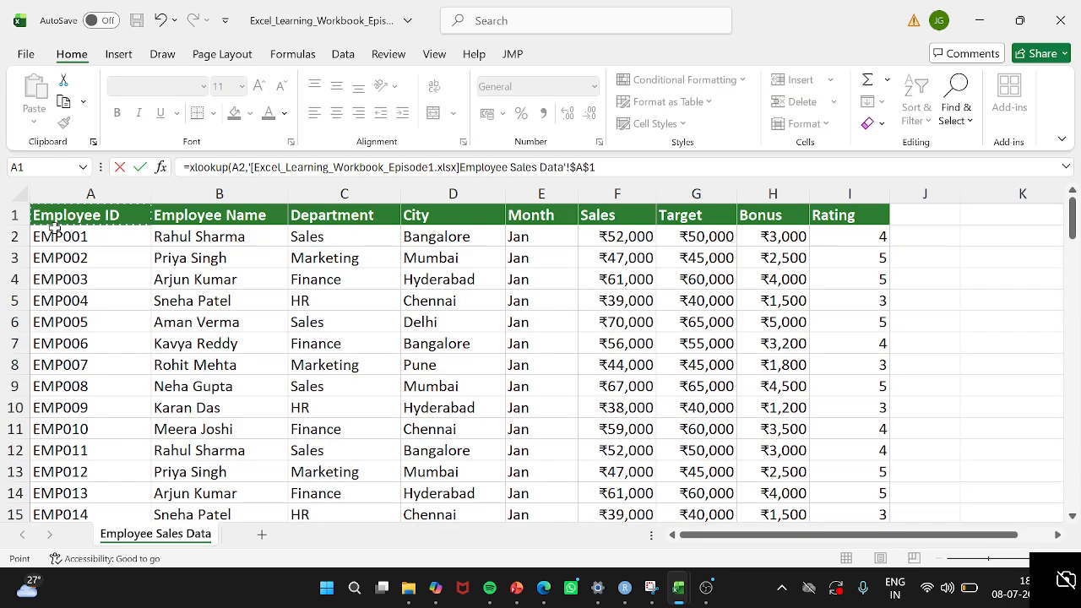
left_click(86, 239)
key("ctrl+shift+Down")
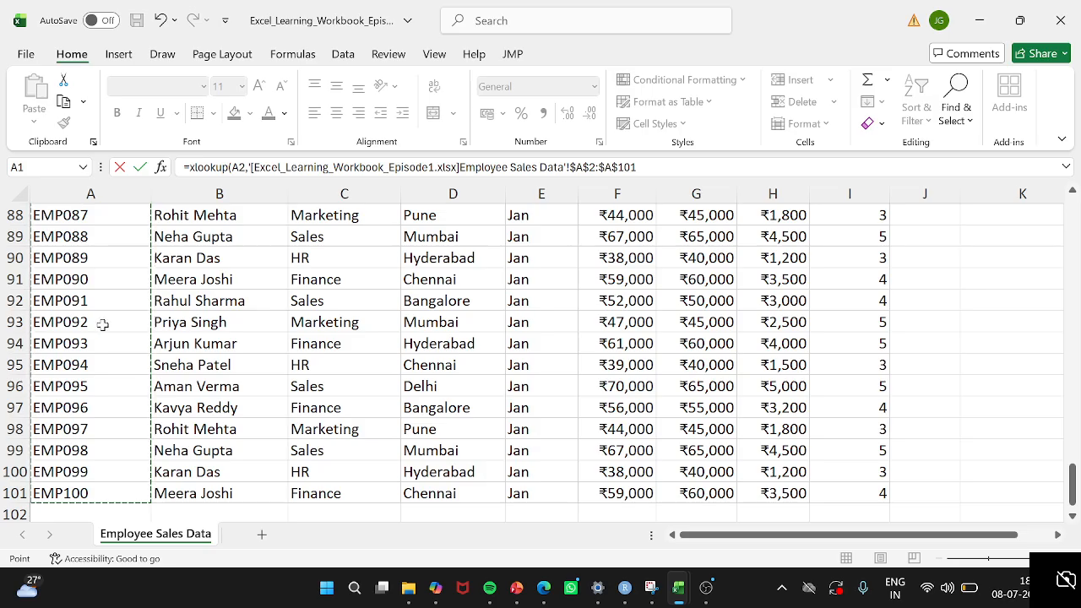
type(",")
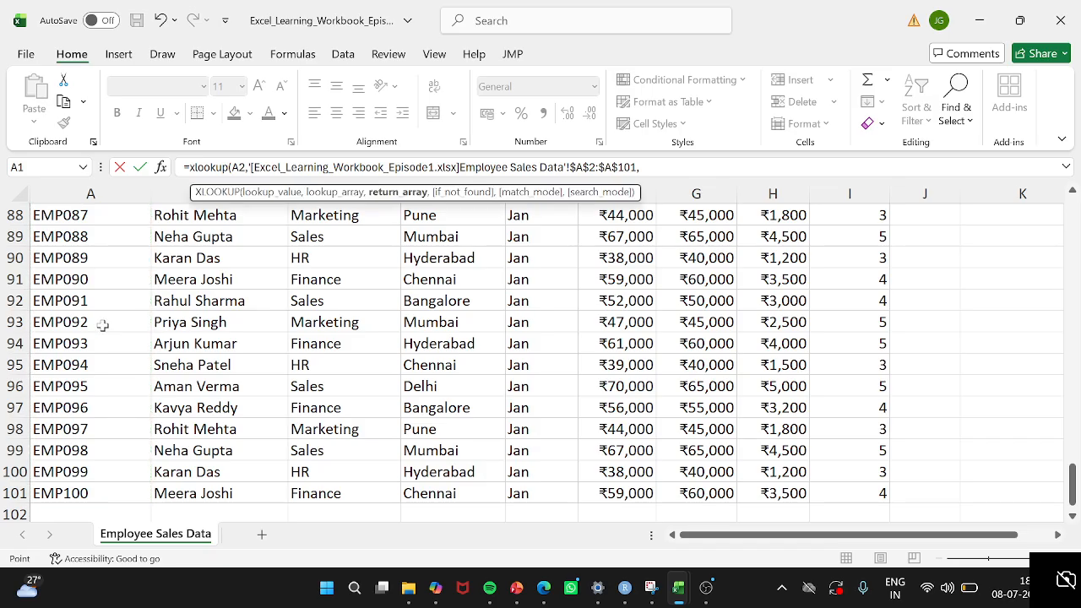
Step: Complete the XLOOKUP formula with return array $B$2:$I$101 from Employee Sales Data
key("ctrl+Up")
left_click(184, 242)
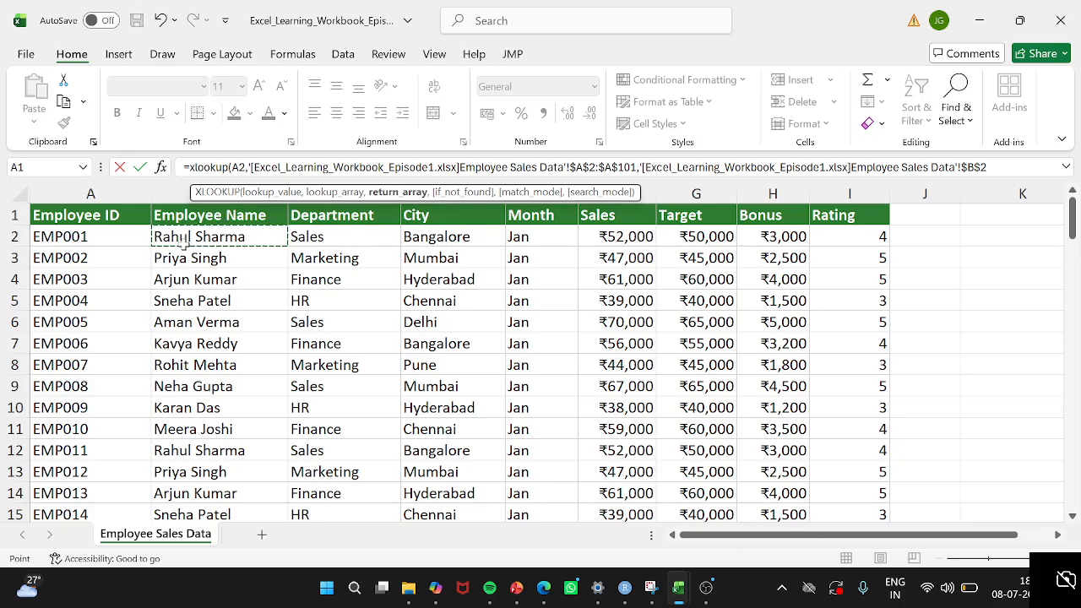
left_click_drag(184, 242, 885, 245)
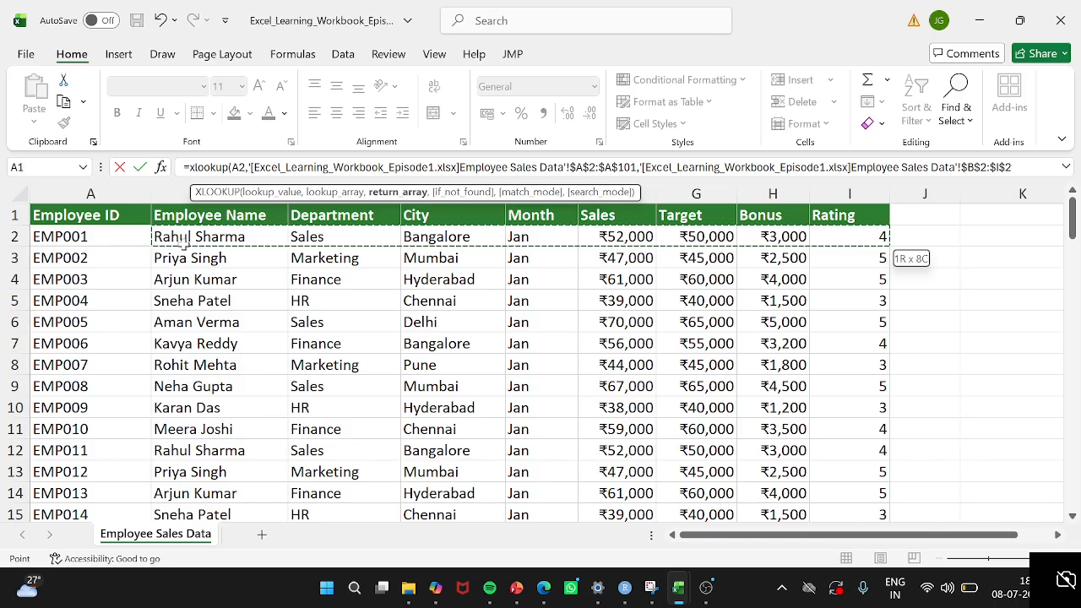
key("ctrl+shift+Down")
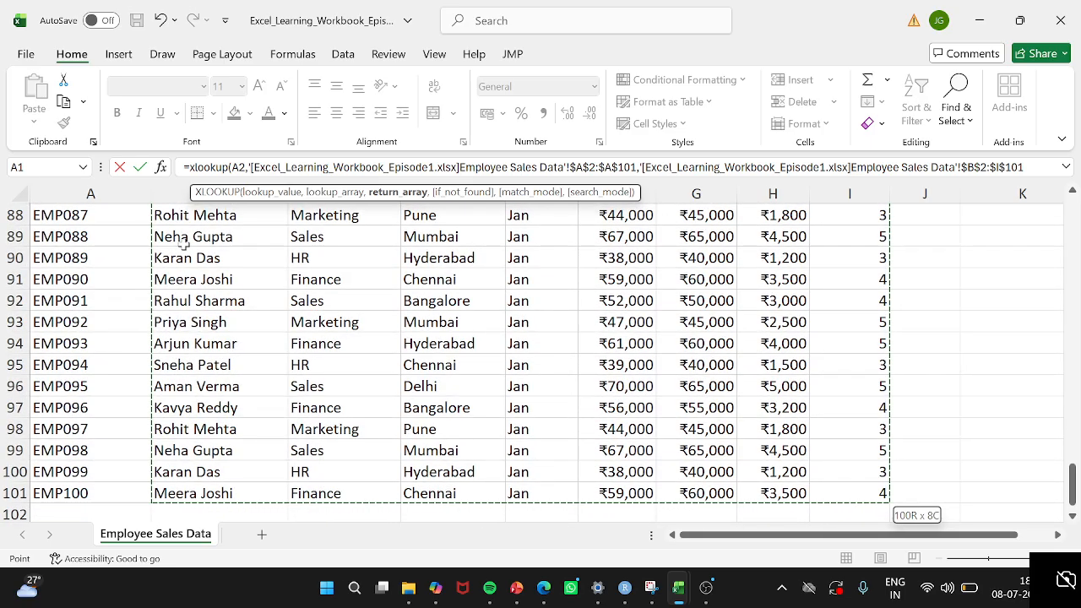
key("Return")
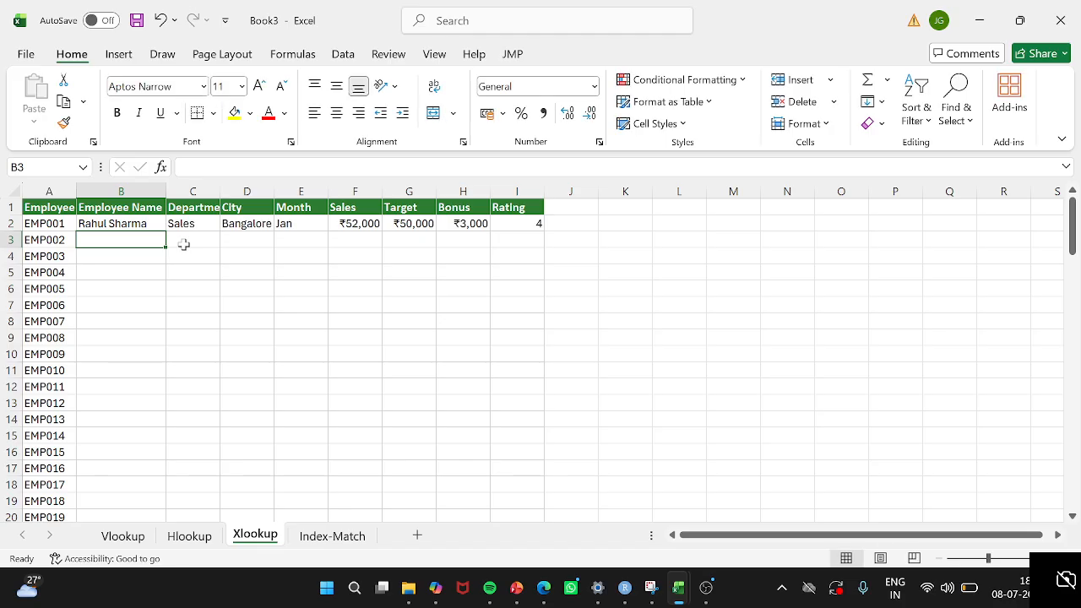
Step: Try to fill the XLOOKUP result row B2:I2 down the sheet with the fill handle
key("Up")
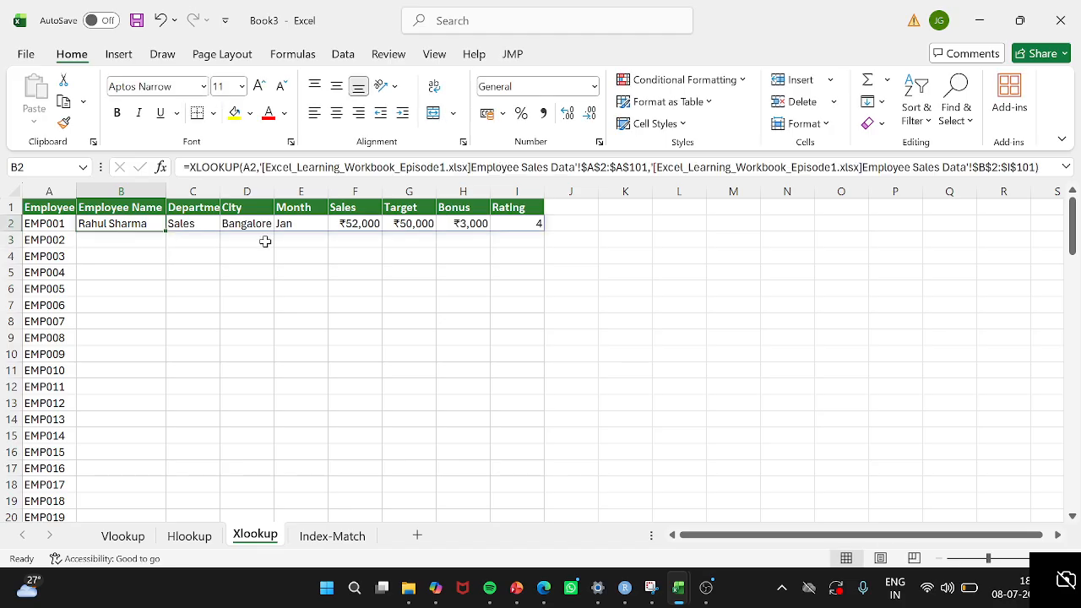
key("shift+Right")
key("shift+Right")
key("shift+Right")
key("shift+Right")
key("shift+Right")
key("shift+Right")
key("shift+Right")
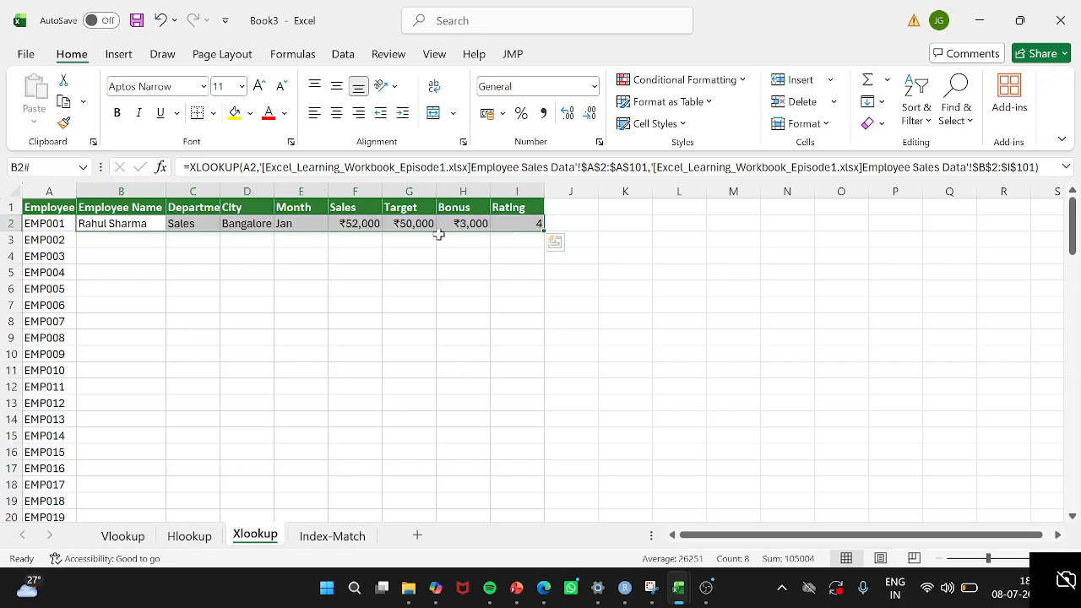
left_click(542, 229)
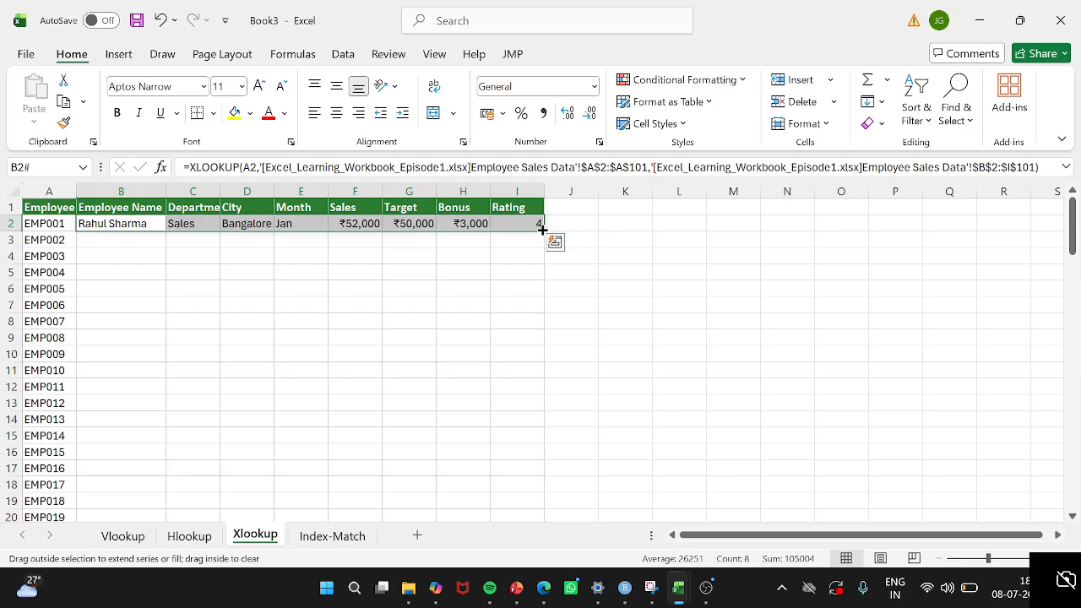
left_click(542, 229)
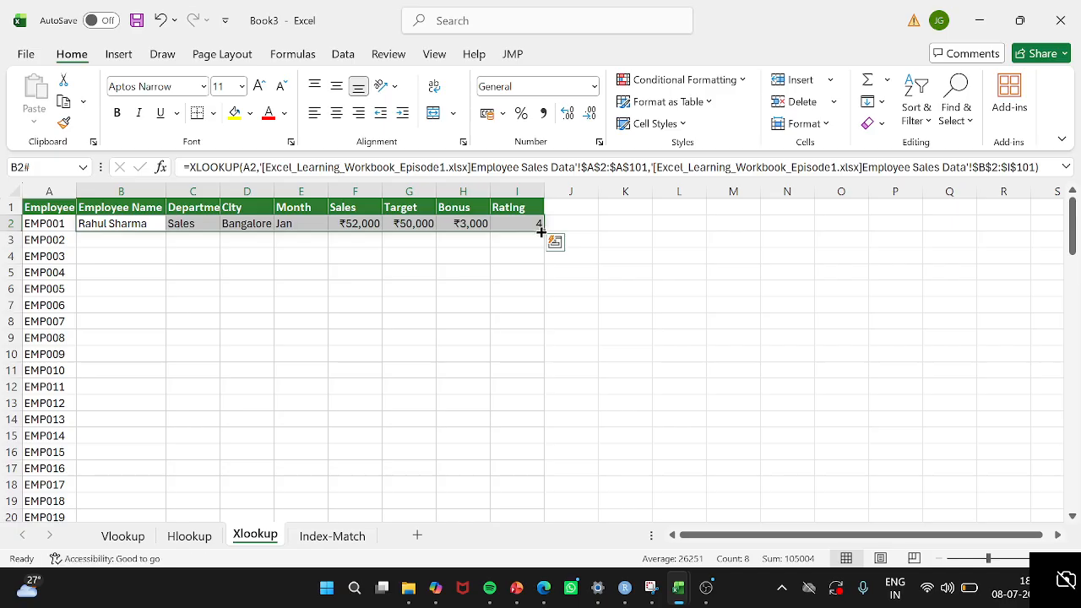
left_click(542, 230)
left_click_drag(542, 230, 548, 233)
Step: Fill the XLOOKUP formula down across B2:I101 for all employee IDs and return to the header row
left_click(47, 341)
key("ctrl+Down")
key("Right")
key("shift+Right")
key("shift+Right")
key("shift+Right")
key("shift+Right")
key("shift+Right")
key("shift+Right")
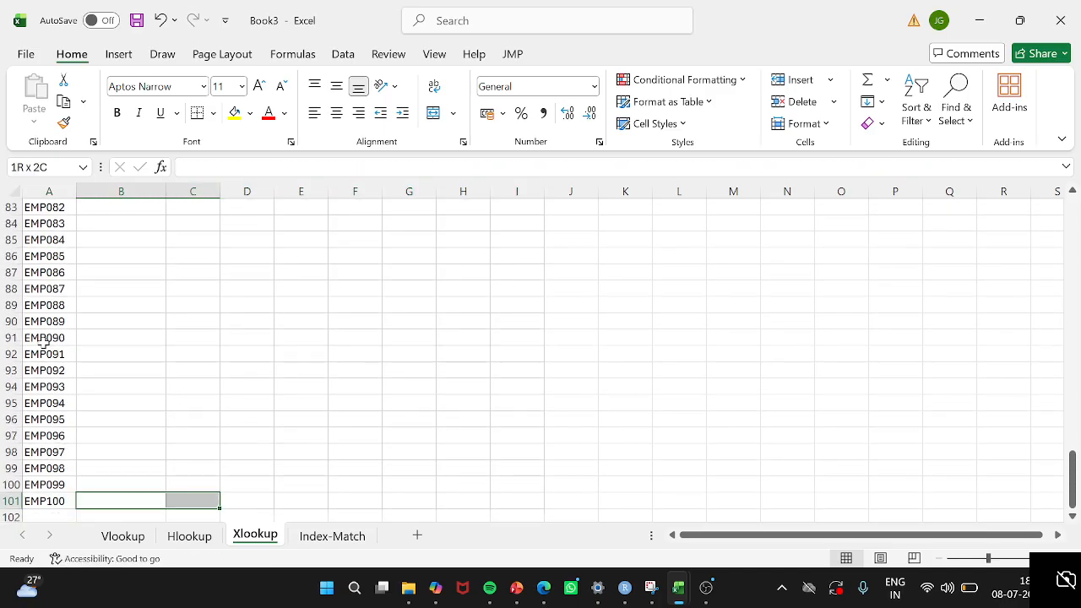
key("ctrl+shift+Up")
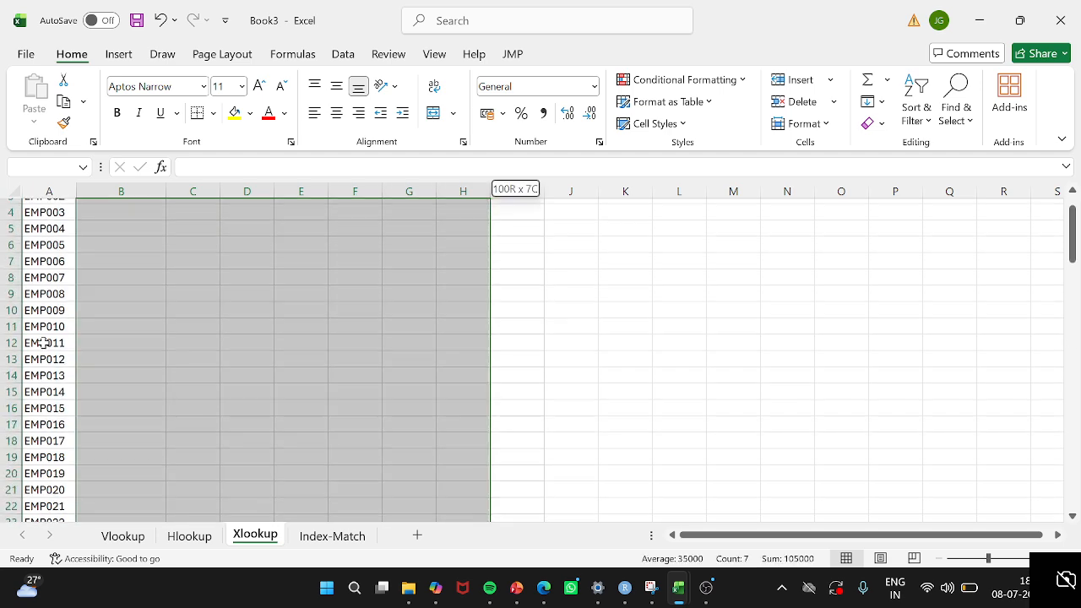
key("shift+Right")
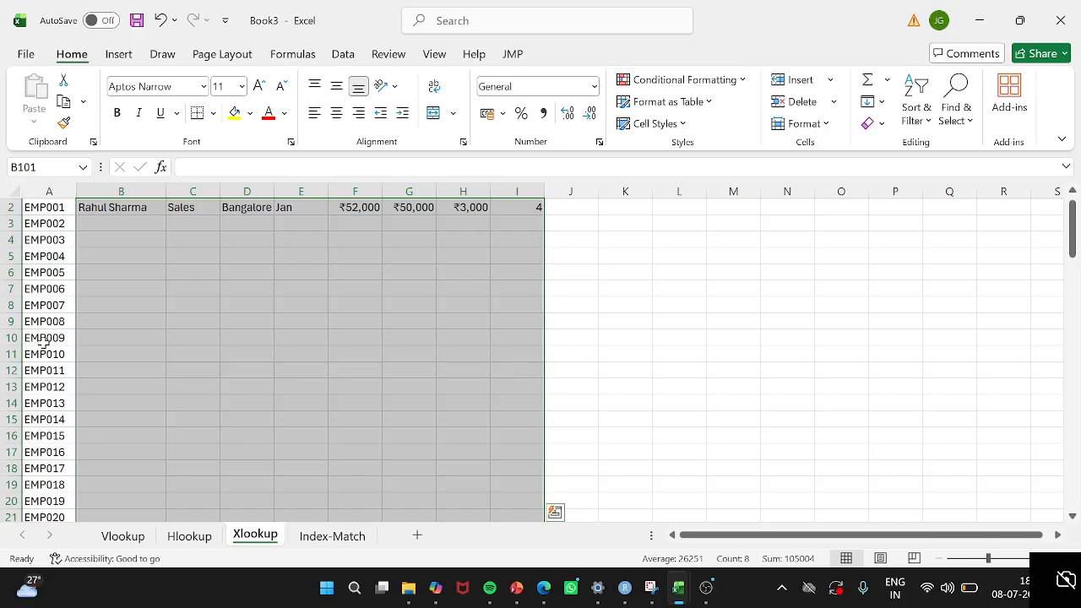
key("ctrl+d")
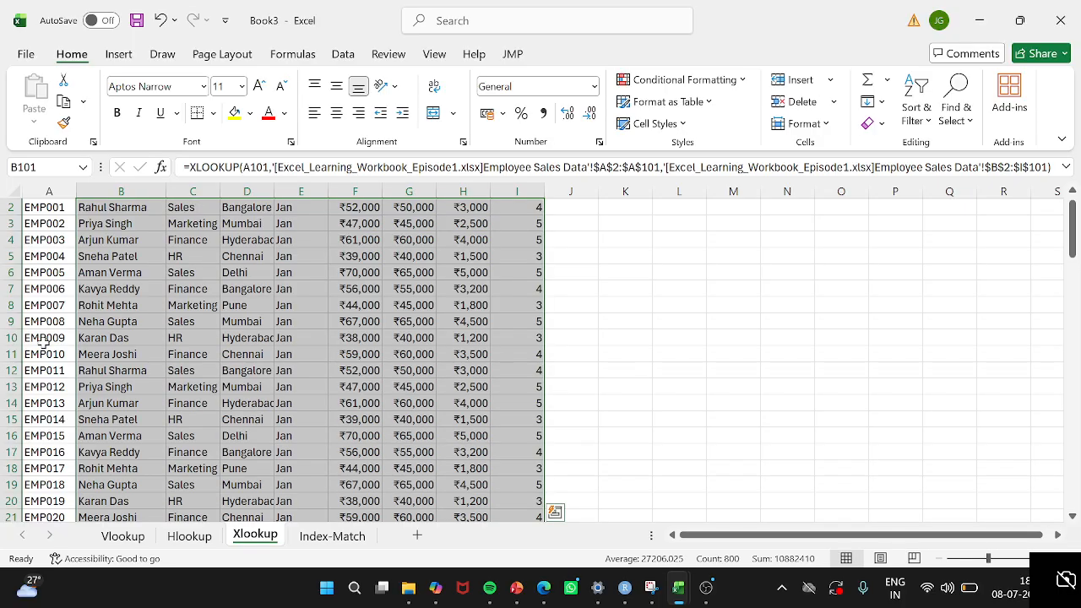
key("ctrl+Up")
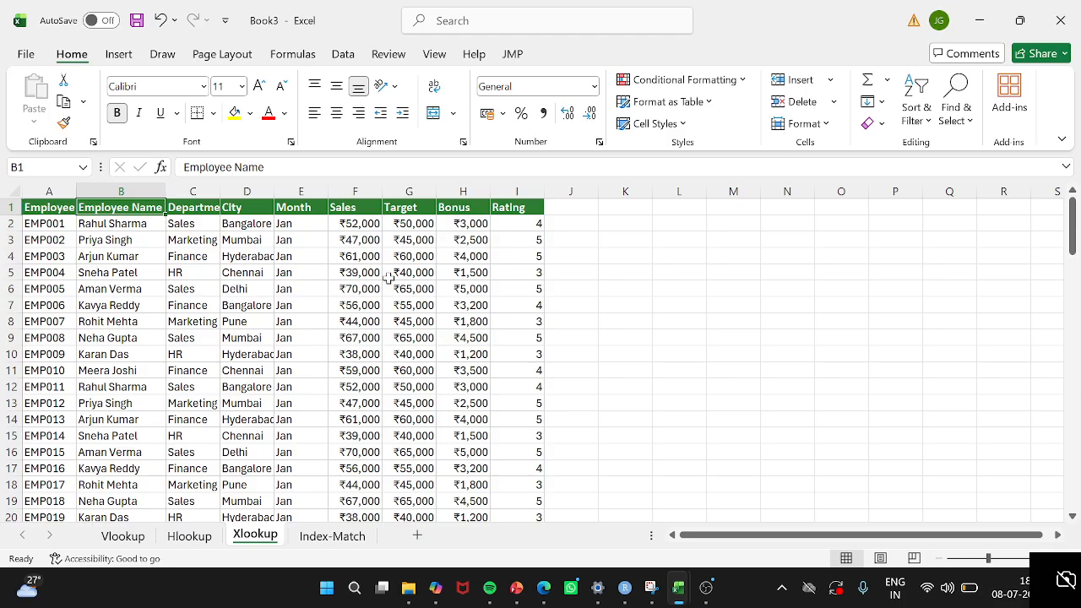
Step: Examine the filled XLOOKUP rows on the Xlookup sheet, then look at the source workbook and the Vlookup sheet for comparison
left_click_drag(46, 208, 66, 460)
left_click_drag(114, 223, 226, 479)
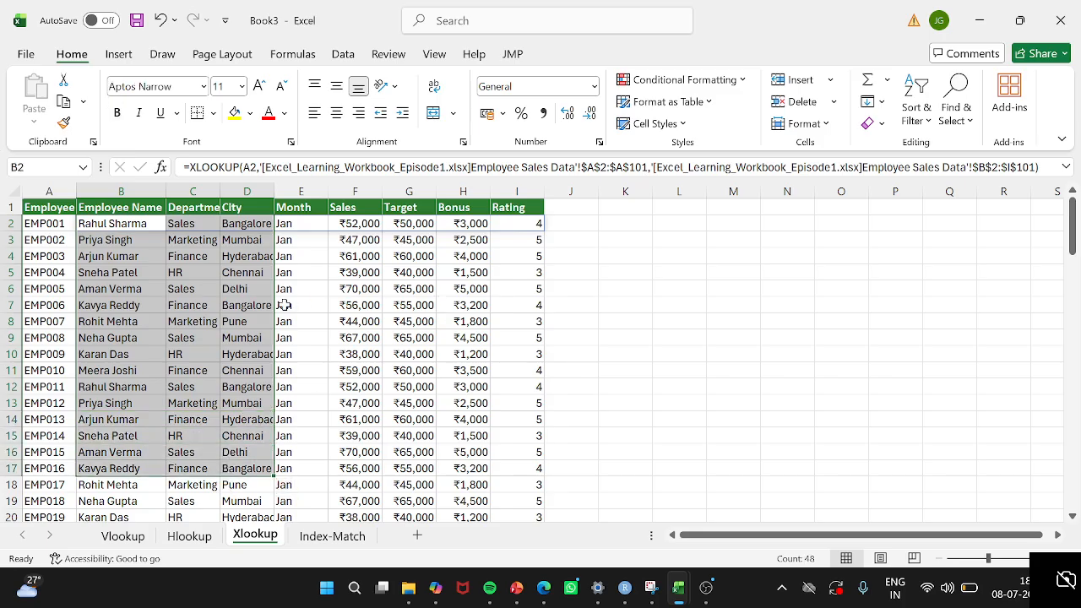
scroll(286, 305, "down", 9)
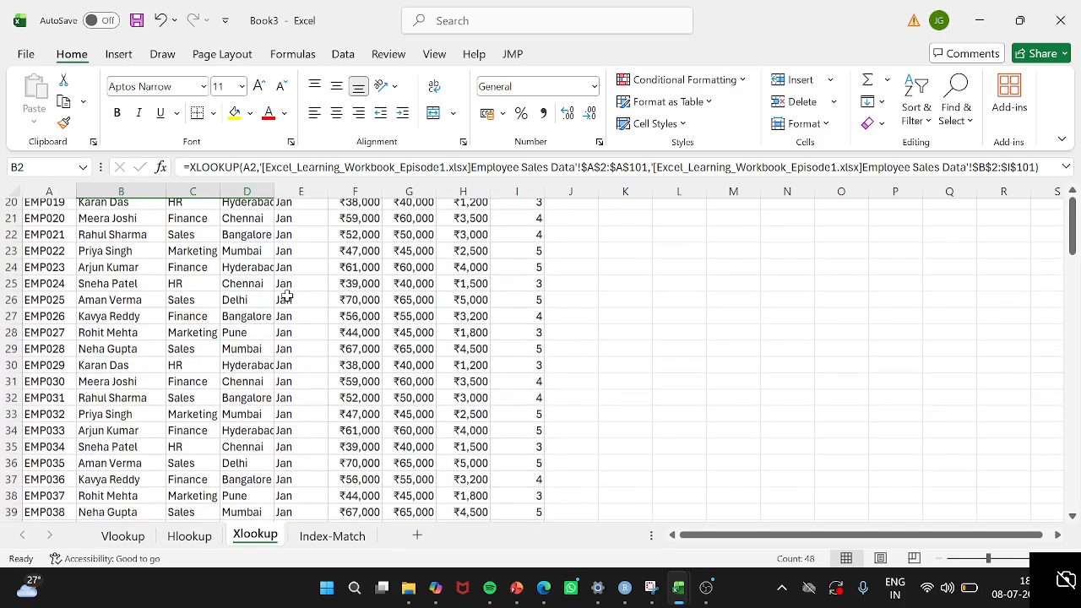
scroll(287, 296, "up", 9)
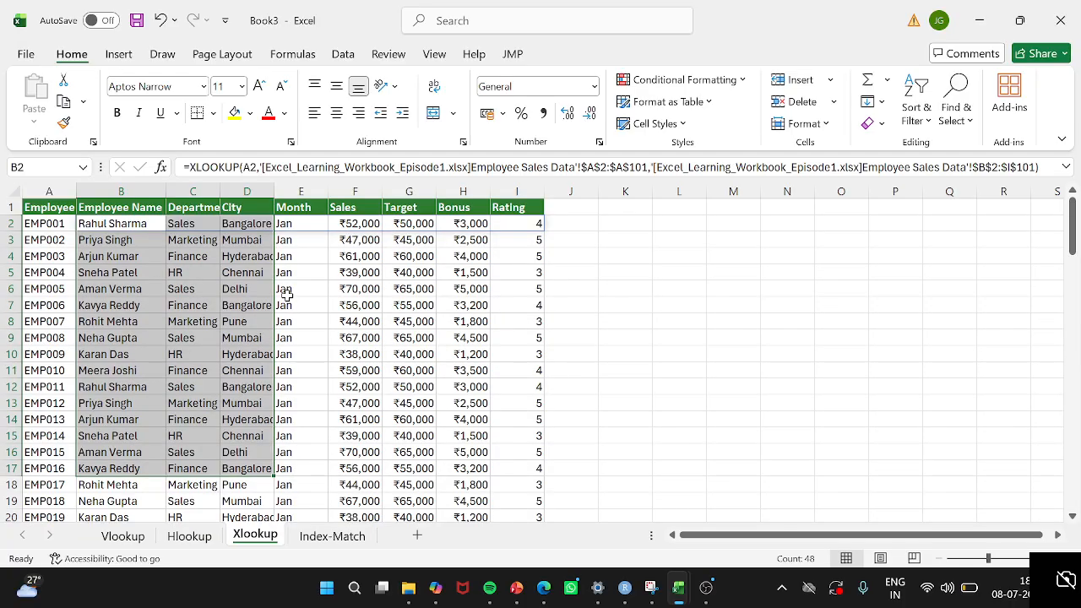
left_click(287, 294)
left_click(211, 381)
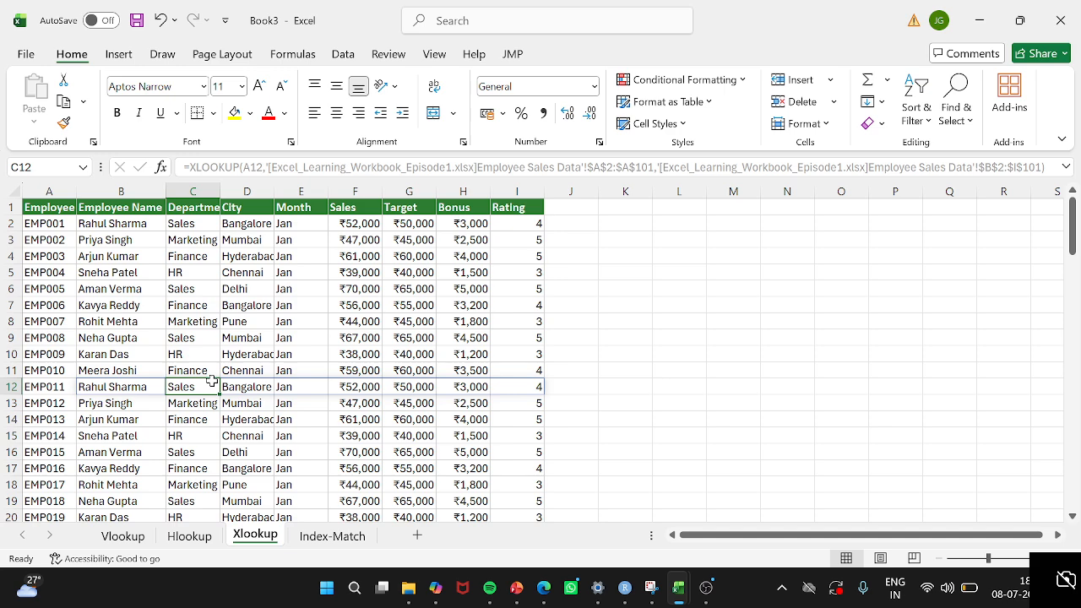
key("alt+Tab")
scroll(211, 380, "up", 20)
key("alt+Tab")
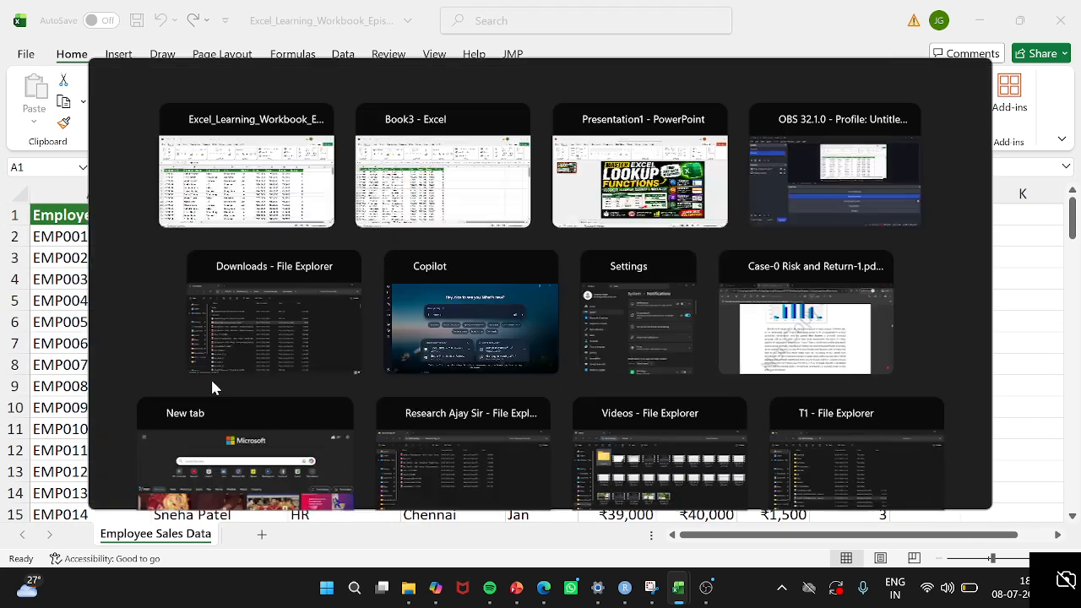
left_click(110, 538)
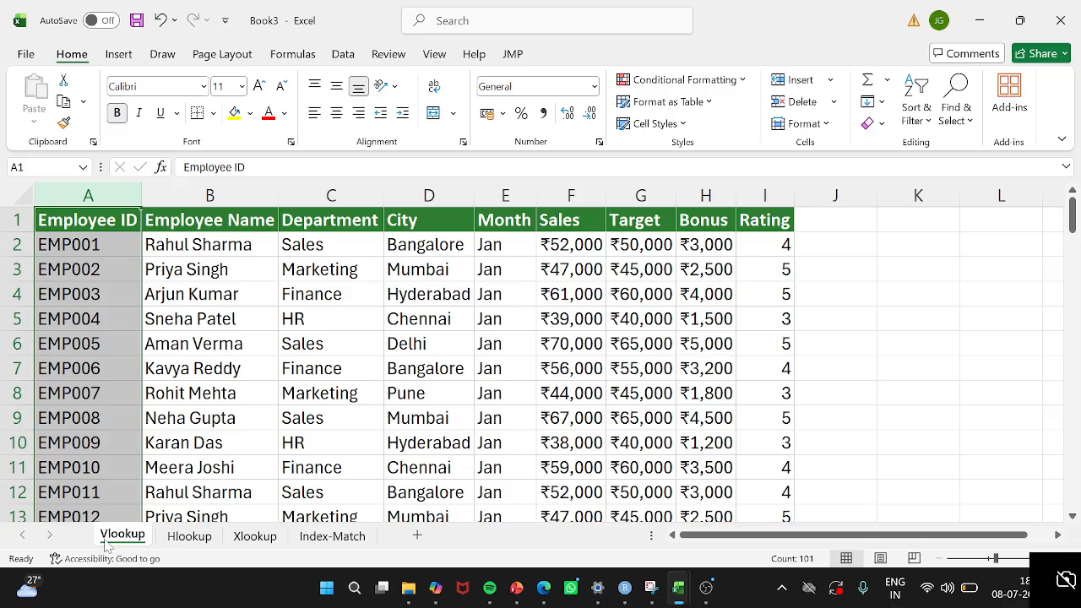
Step: Enter the heading "Index Match" in cell K6 of the Index-Match sheet
left_click(334, 539)
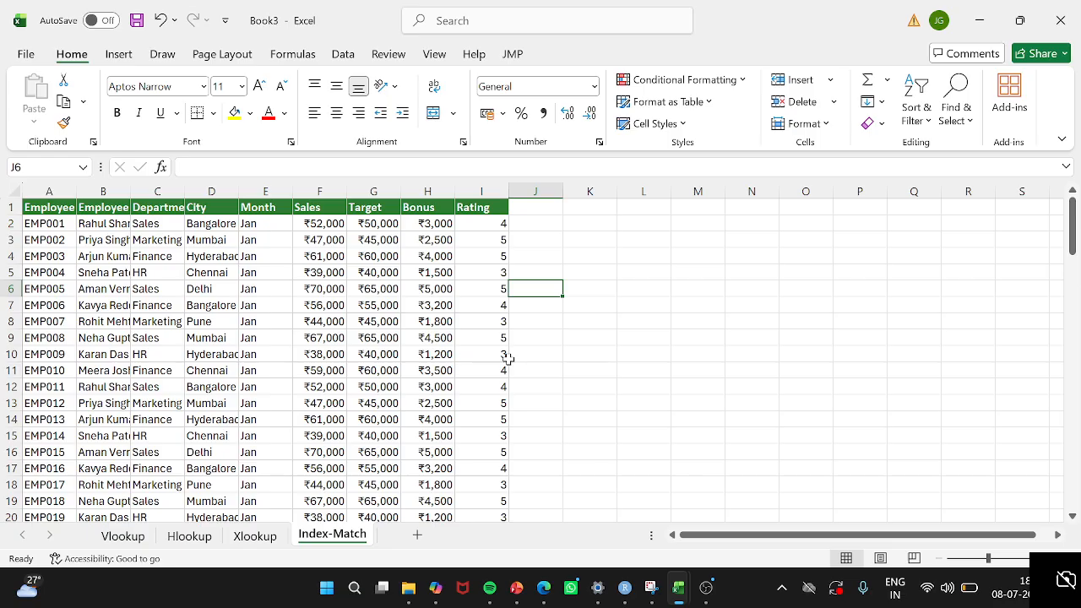
scroll(495, 313, "up", 2, "ctrl")
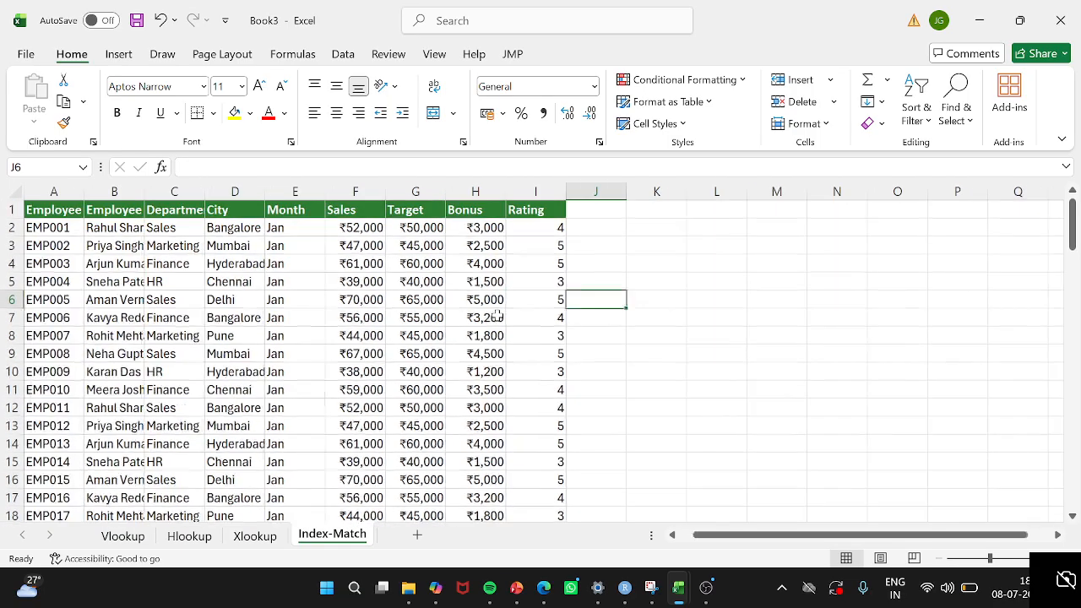
left_click(638, 300)
type("In")
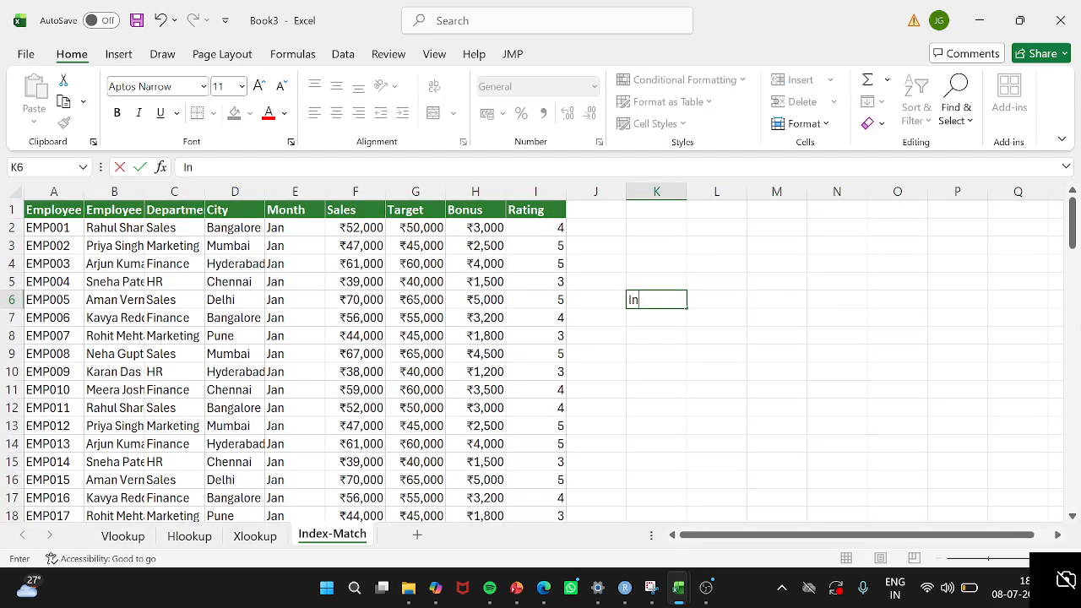
type("dex Match")
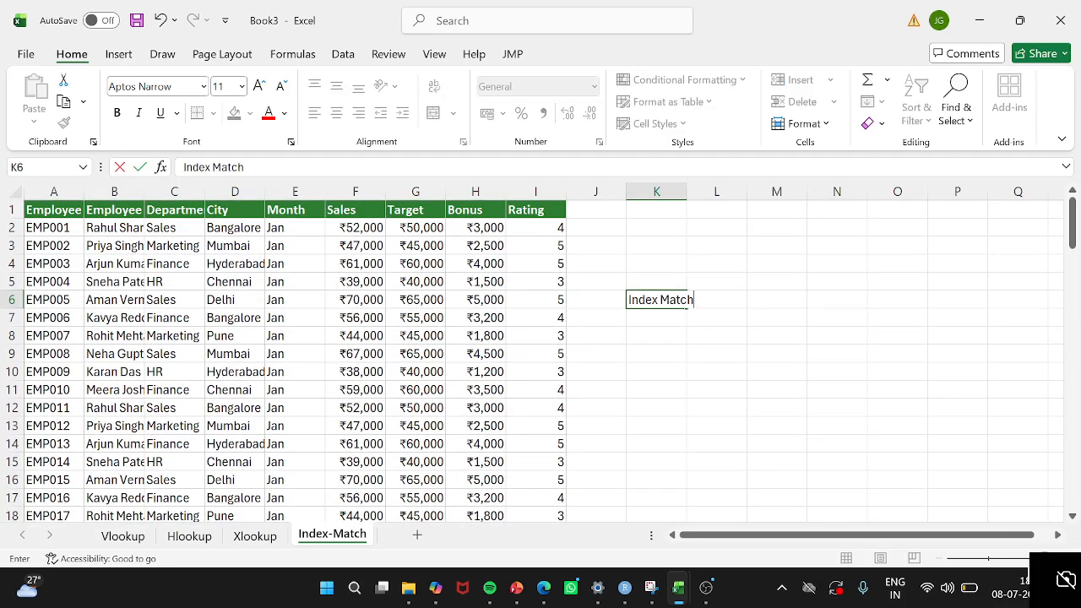
key("Return")
Step: Autofit column K and make the Index Match heading in K6 bold
double_click(685, 189)
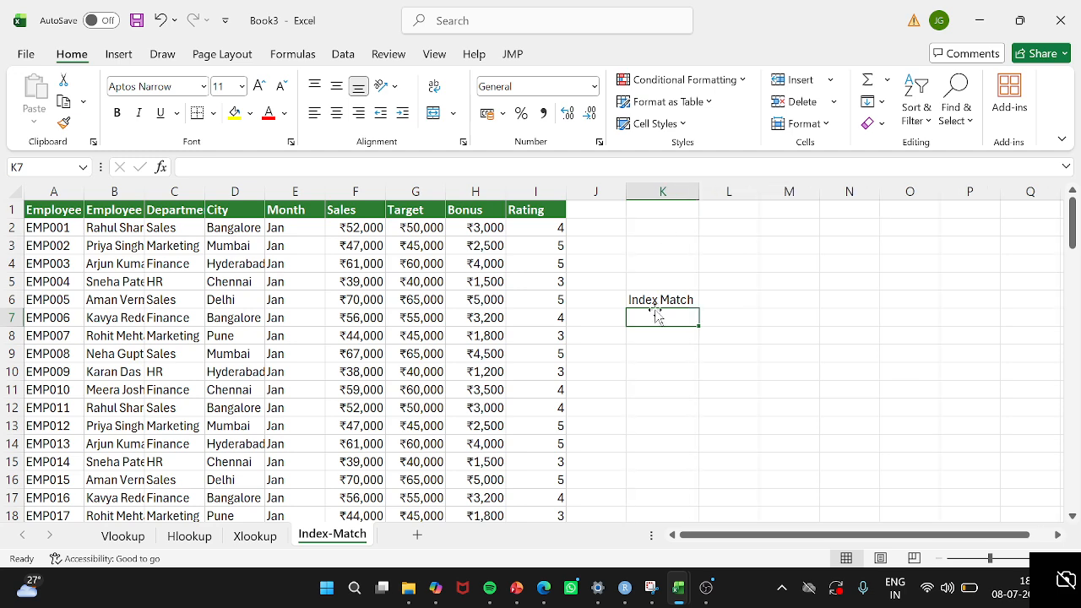
left_click(655, 308)
key("ctrl+b")
key("Return")
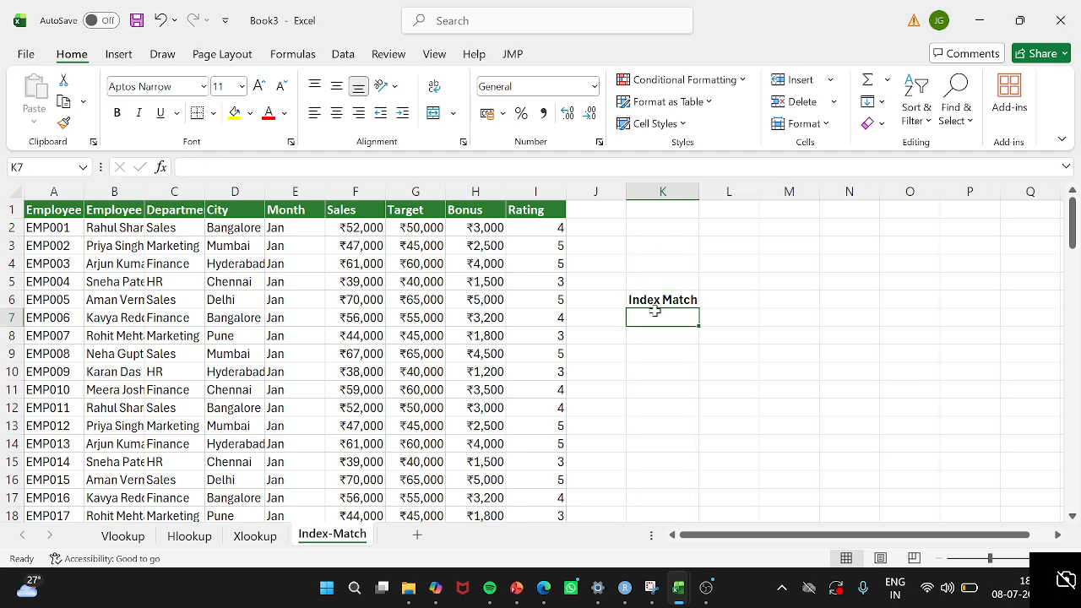
Step: Enter the headings "Employee ID" in K8 and "Sales" in L8 of the Index-Match sheet
key("Return")
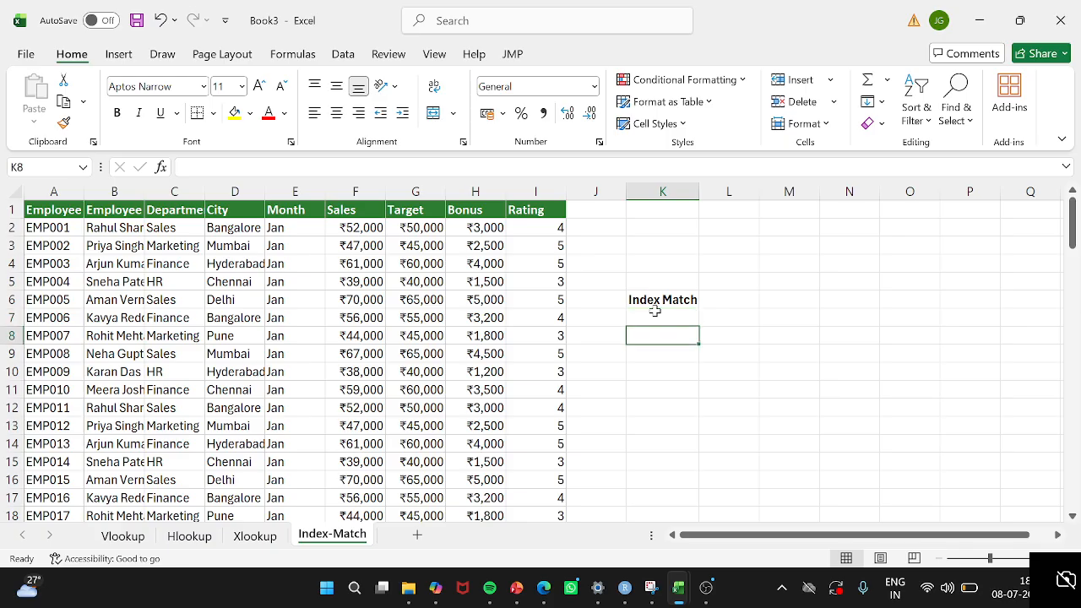
type("Employee")
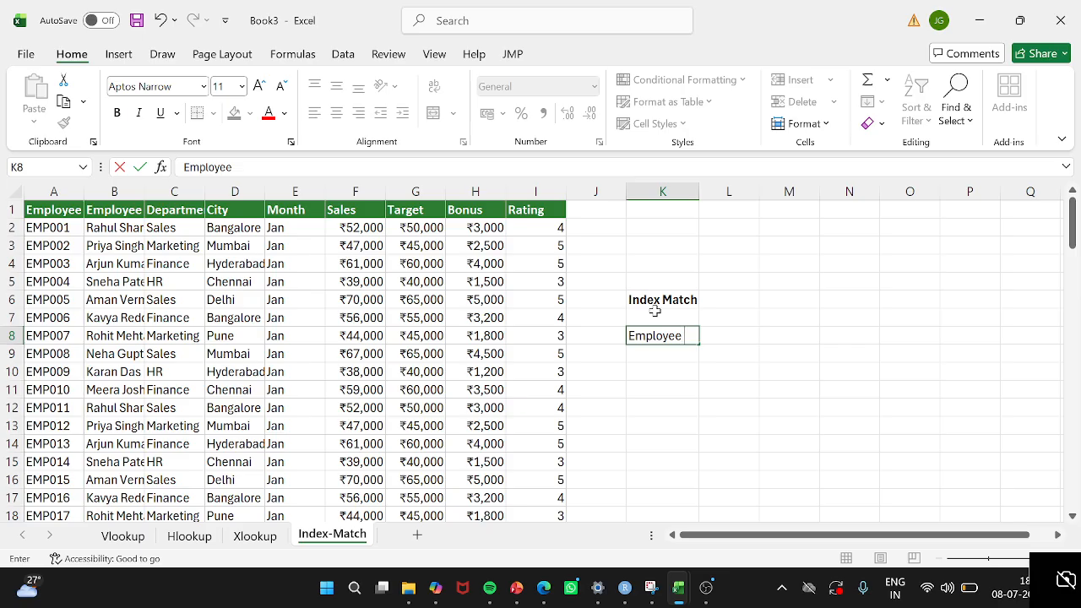
type(" ID")
key("Tab")
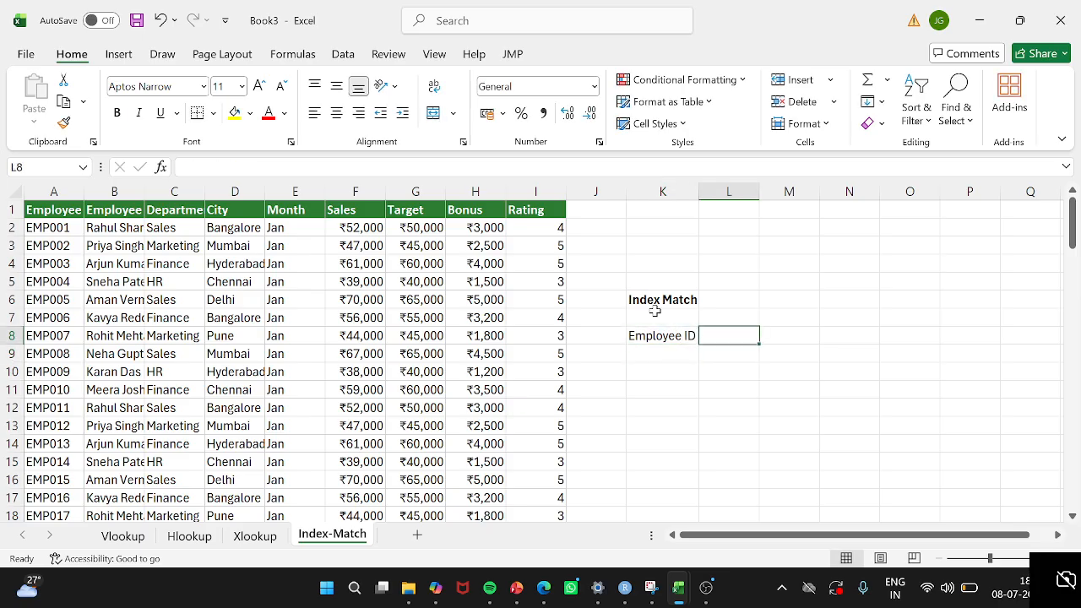
type("Sales")
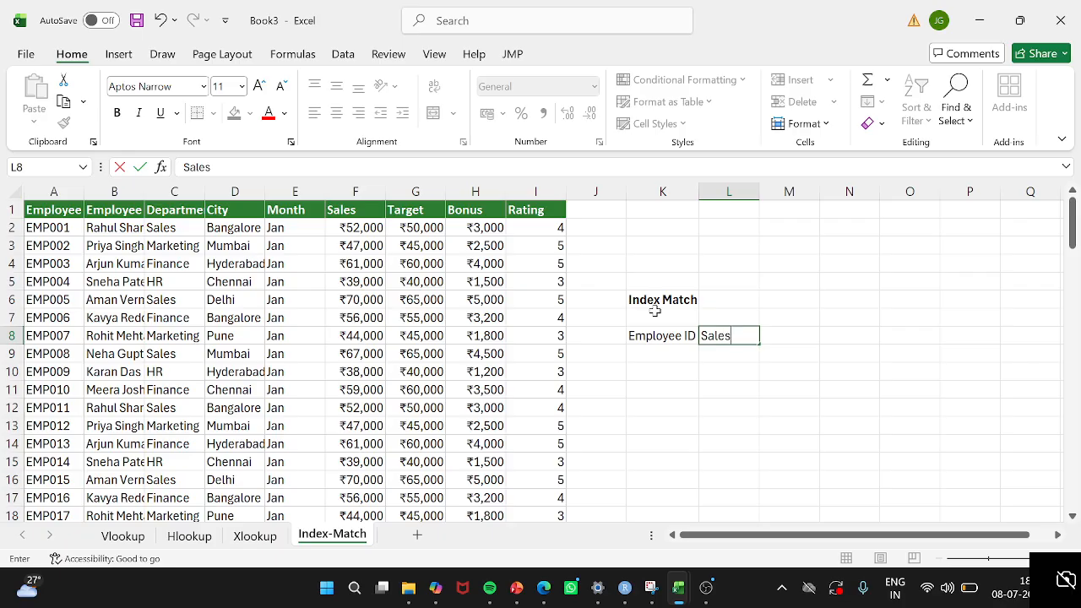
key("Return")
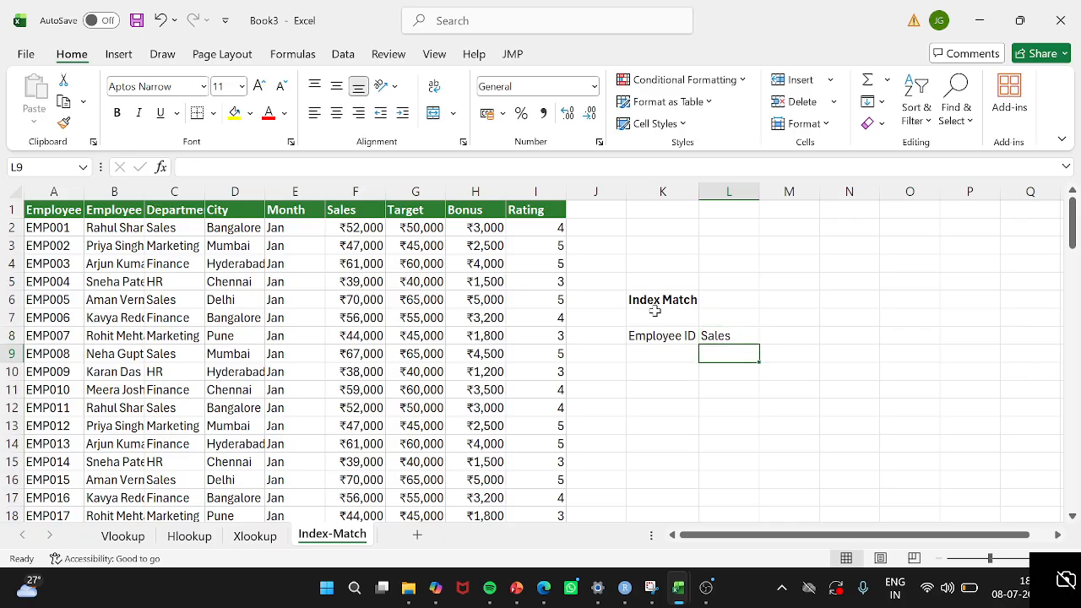
Step: Copy the employee ID from A7 into K9 as the lookup value
left_click(724, 335)
left_click(724, 355)
left_click(44, 314)
key("ctrl+c")
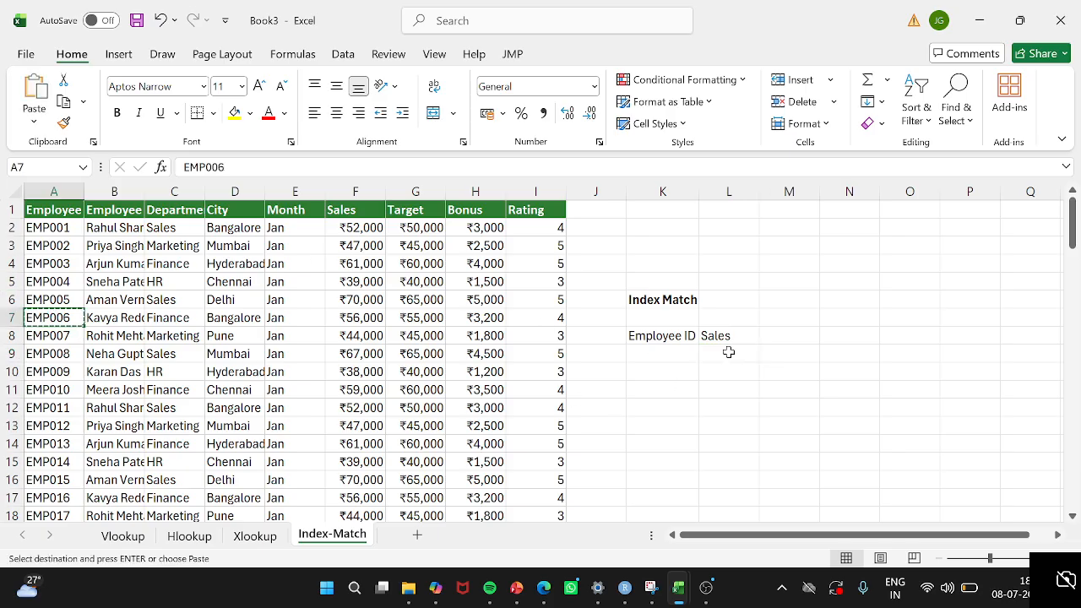
left_click(652, 355)
key("ctrl+v")
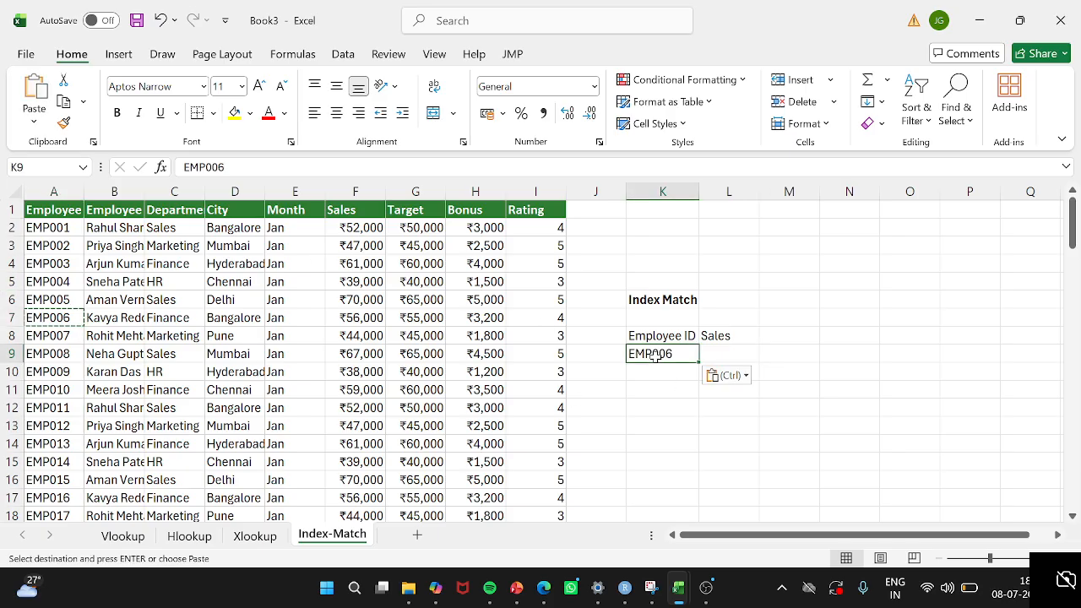
key("Right")
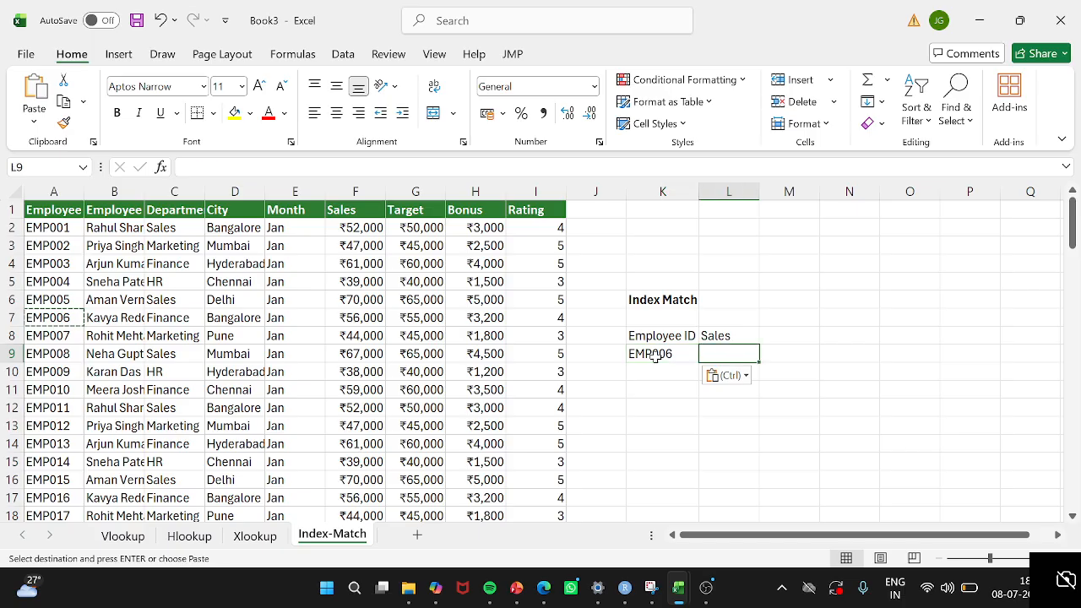
key("Escape")
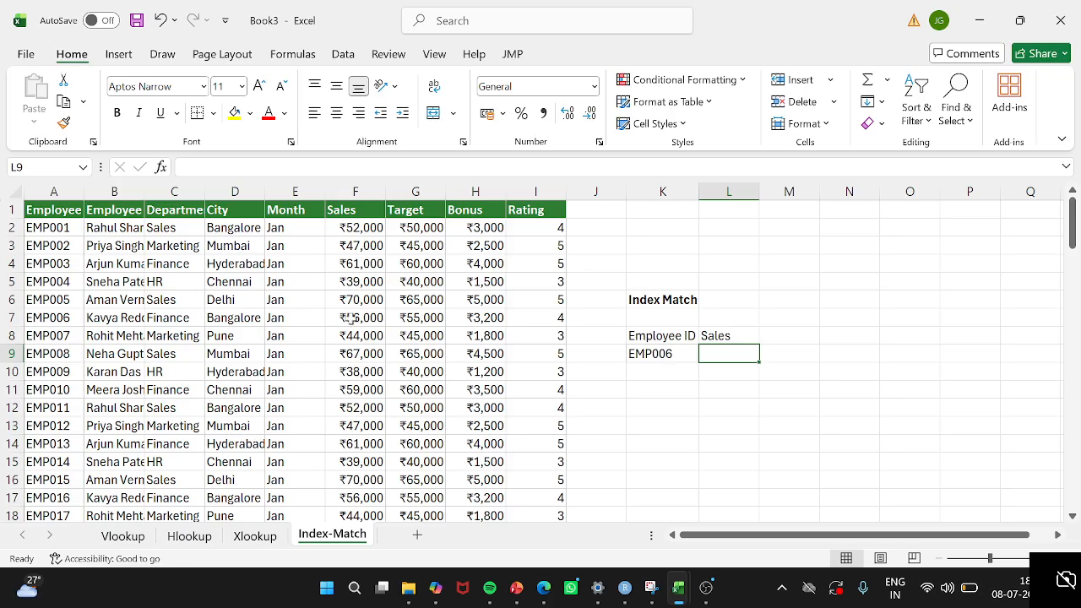
Step: Start an INDEX formula in L9 with the Sales column F1:F101 as its array
type("=inde")
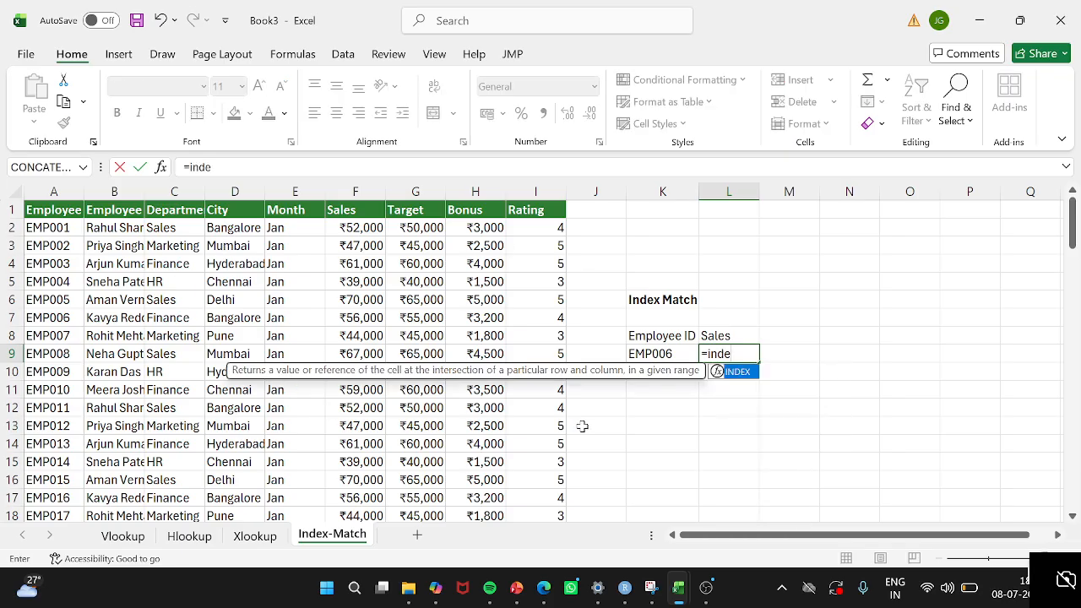
type("x(")
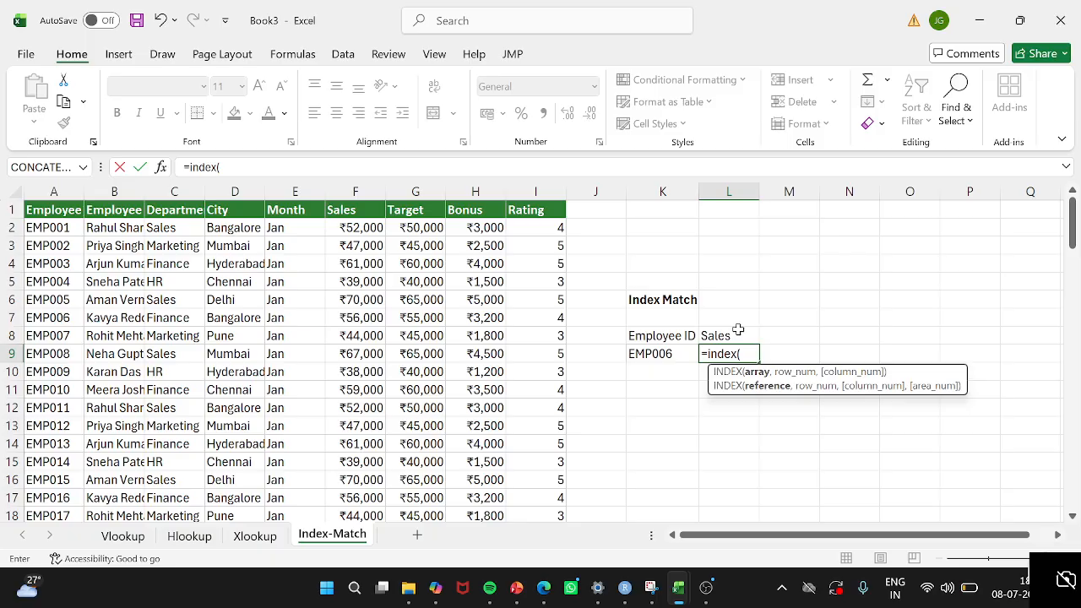
left_click(355, 205)
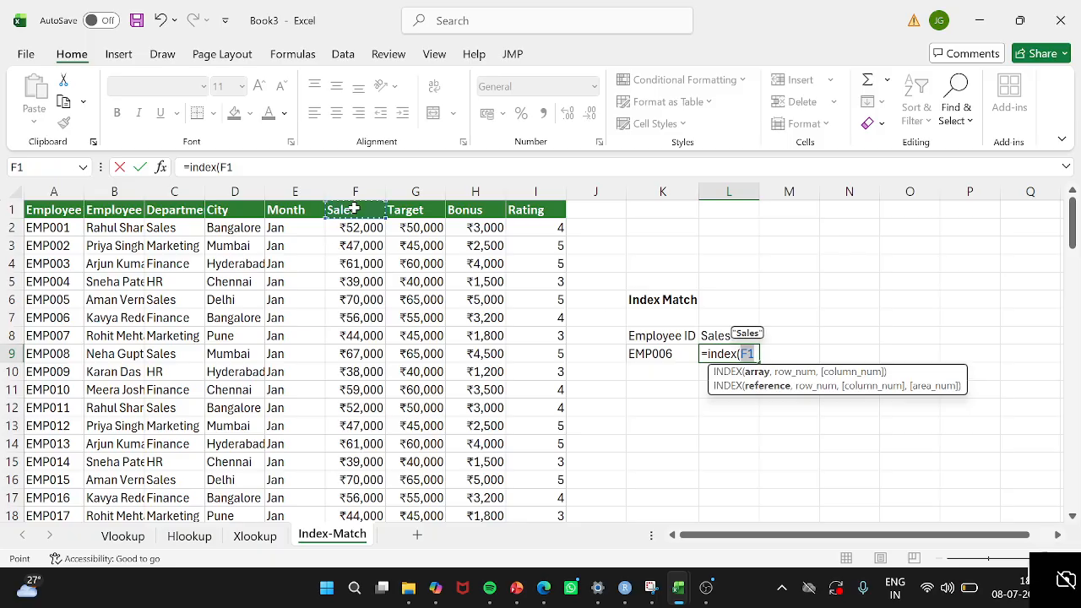
key("ctrl+shift+Down")
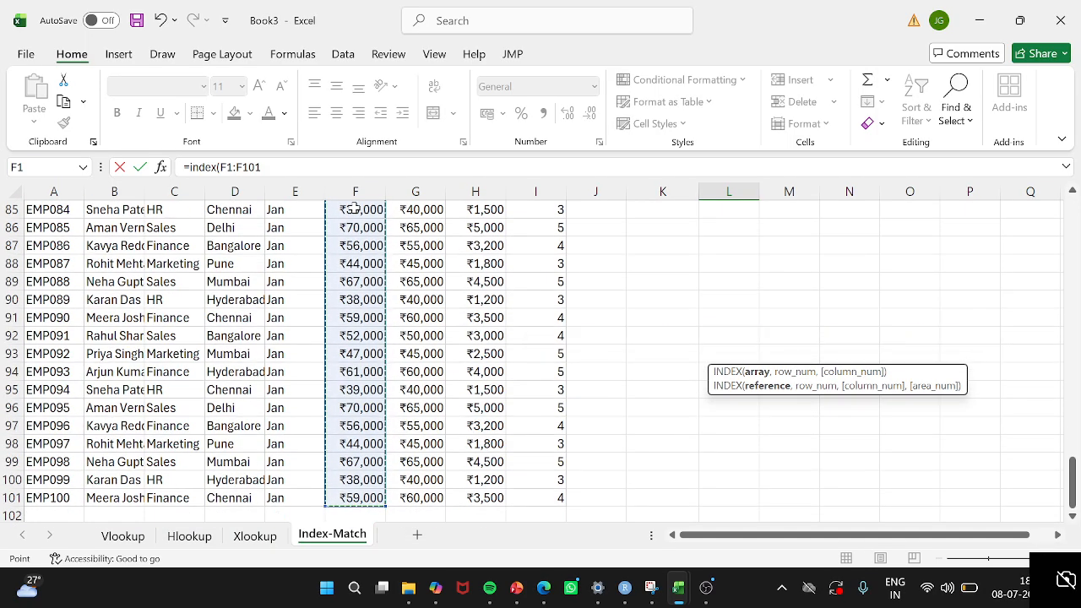
type(",")
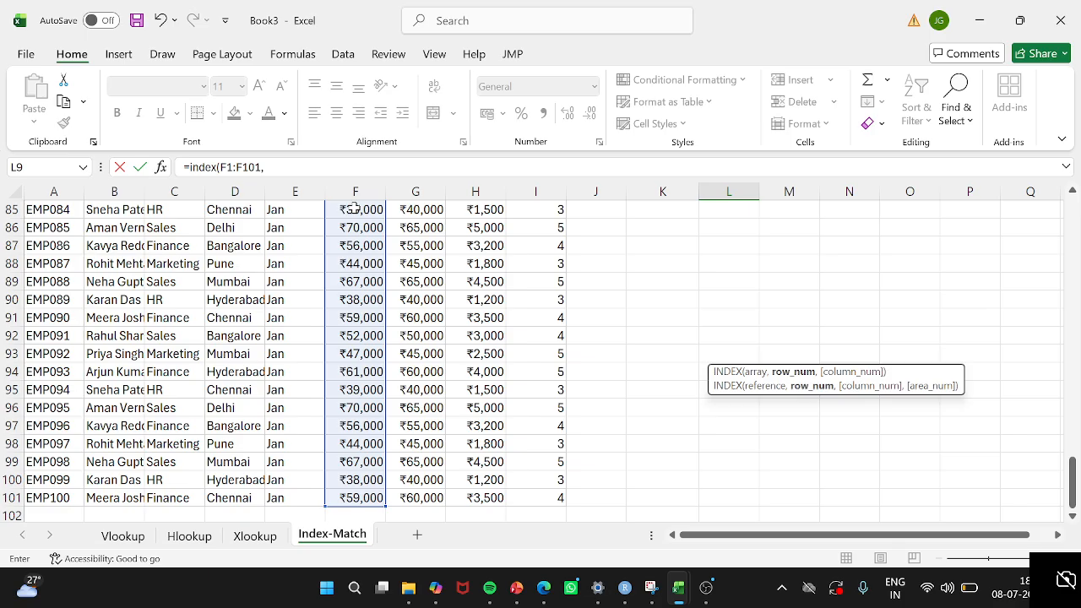
Step: Complete the L9 formula with a nested MATCH of K9 in A1:A101 as the row number, omitting the match type
type("Ma")
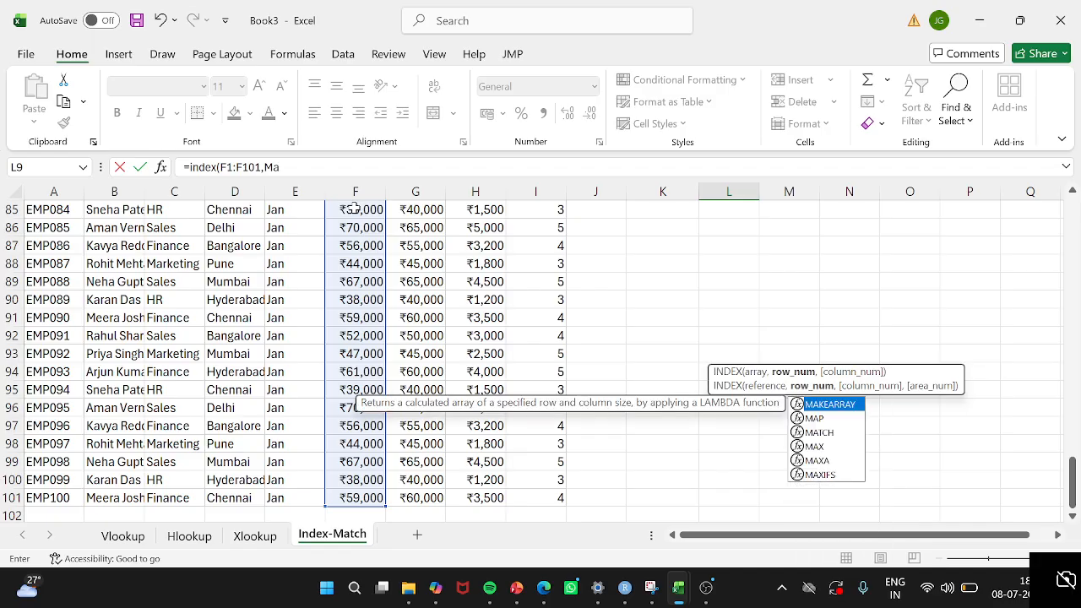
double_click(832, 432)
scroll(498, 296, "up", 20)
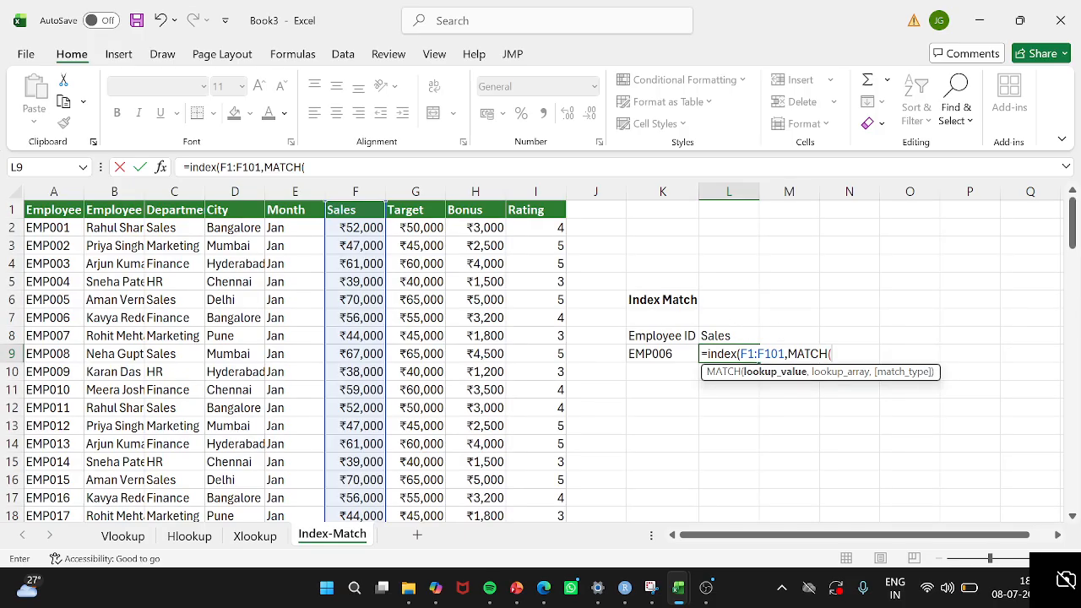
left_click(669, 354)
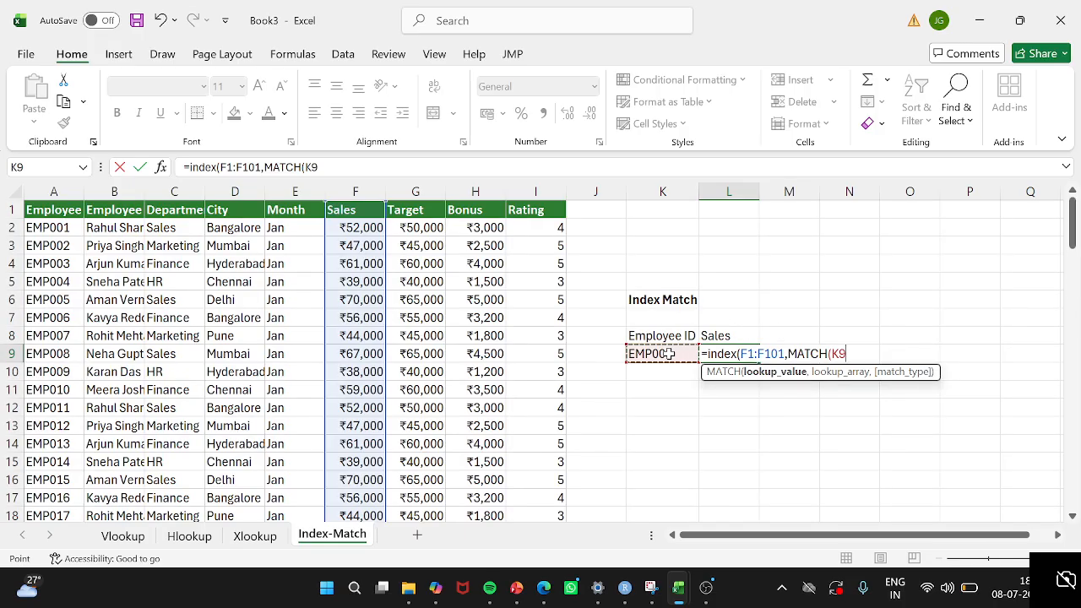
type(",")
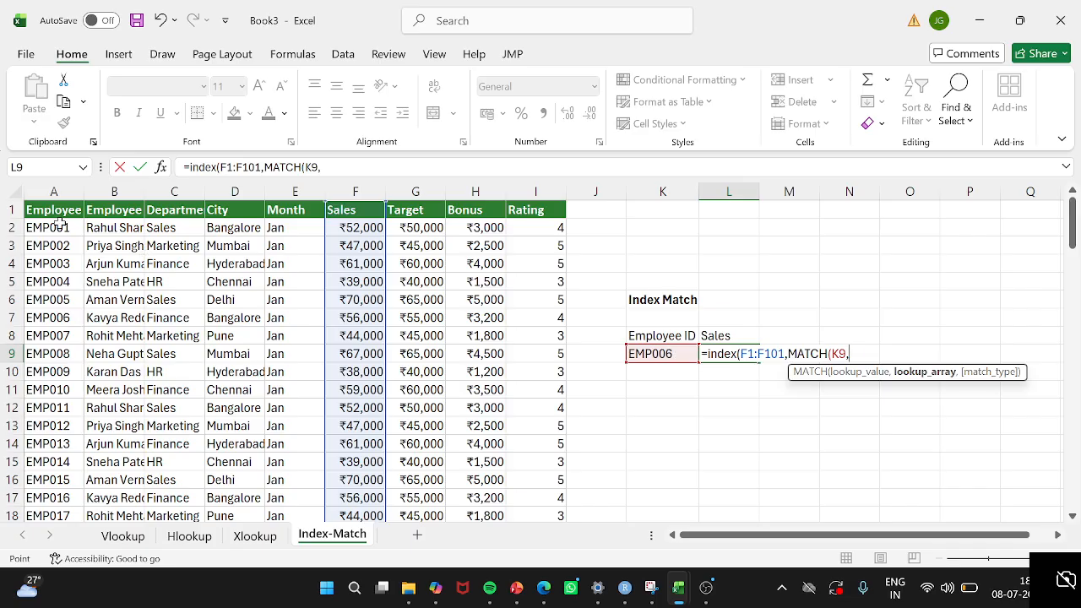
left_click(54, 225)
left_click(47, 211)
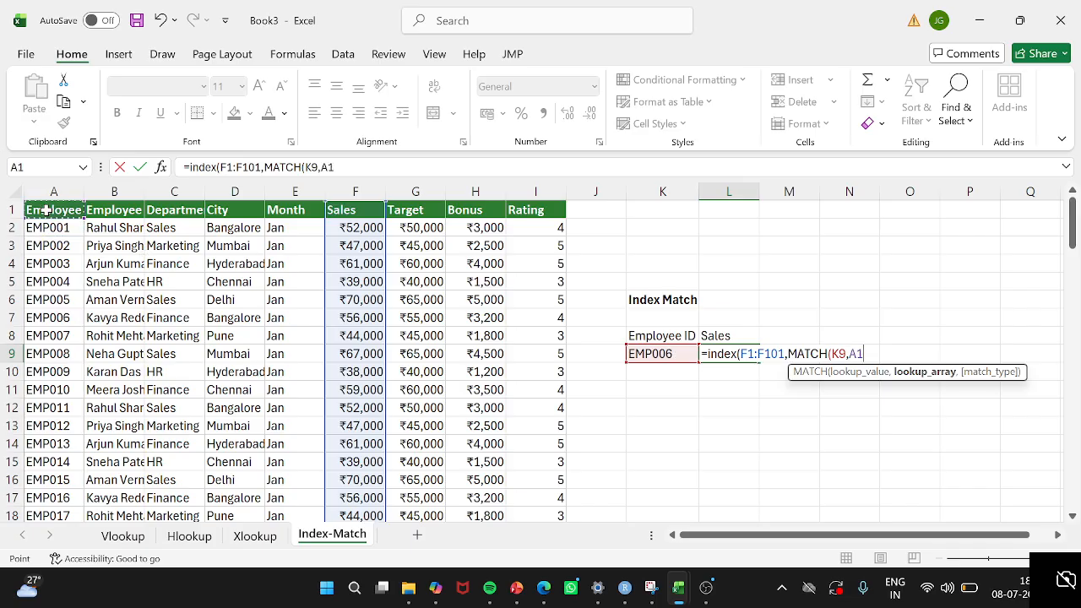
key("ctrl+shift+Down")
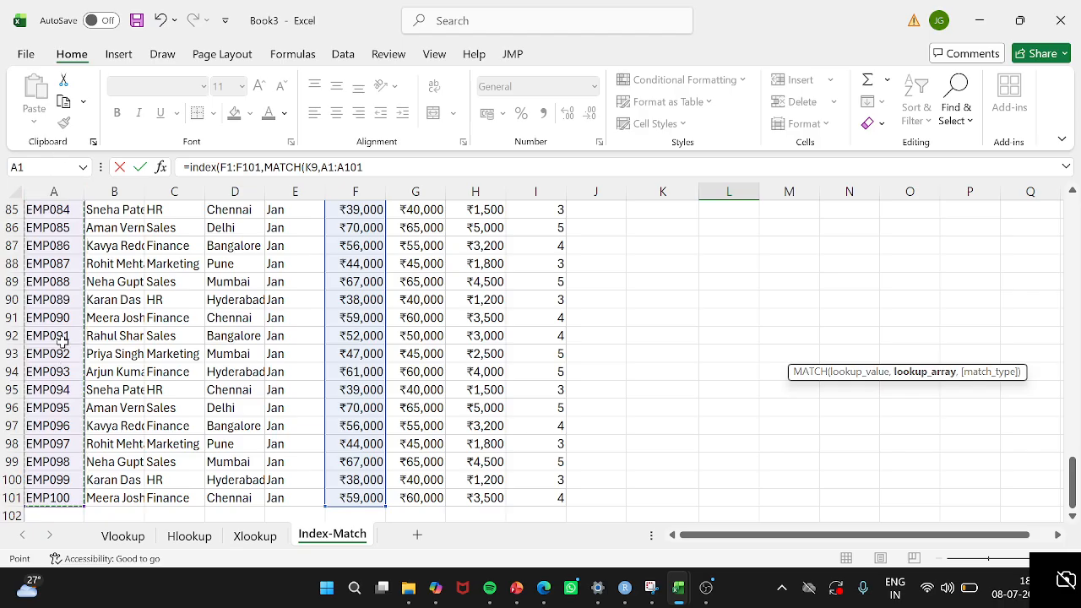
type(")")
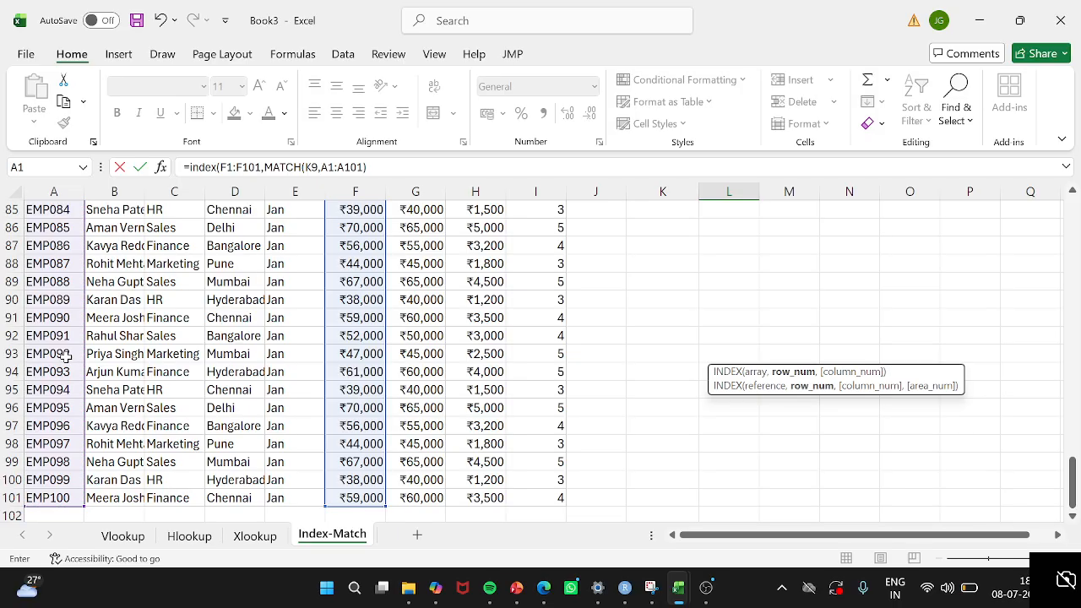
type(")")
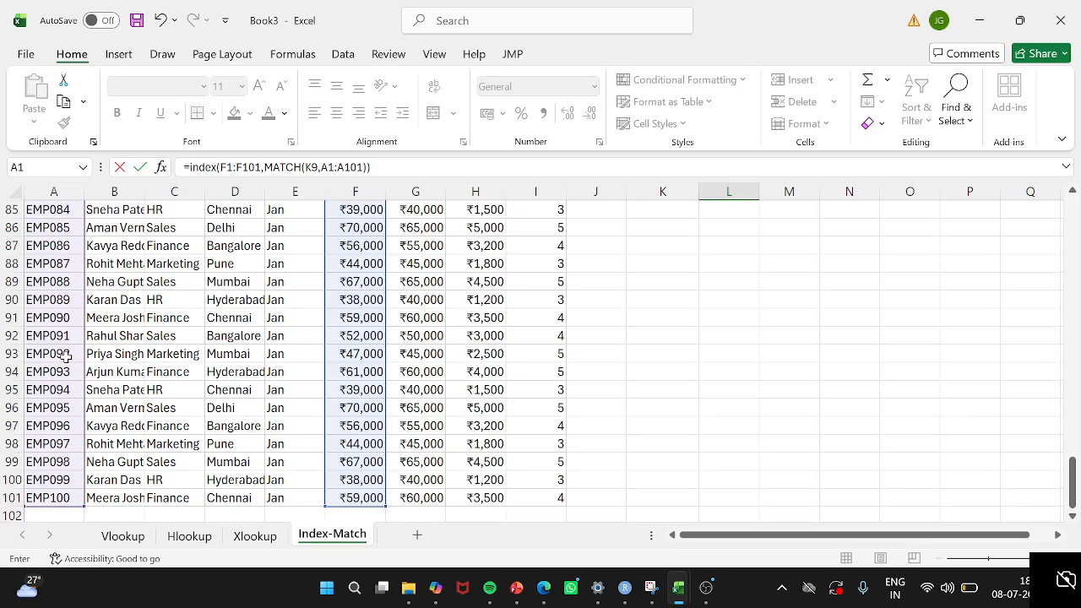
key("Return")
scroll(695, 380, "up", 3)
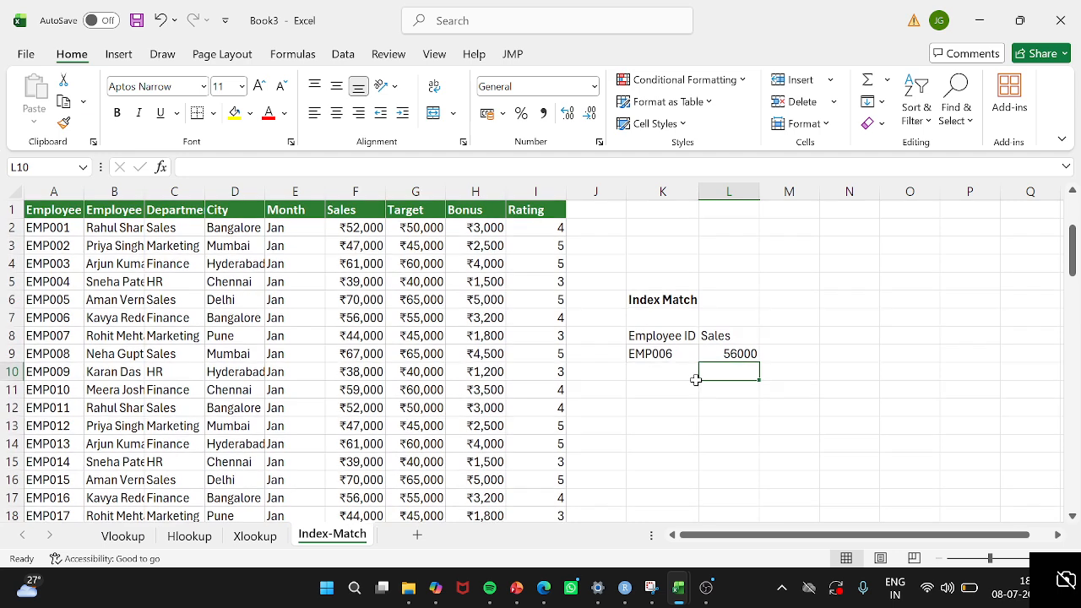
Step: Compare the employee ID in A7 and its sales in F7 with the lookup result in L9
left_click(49, 315)
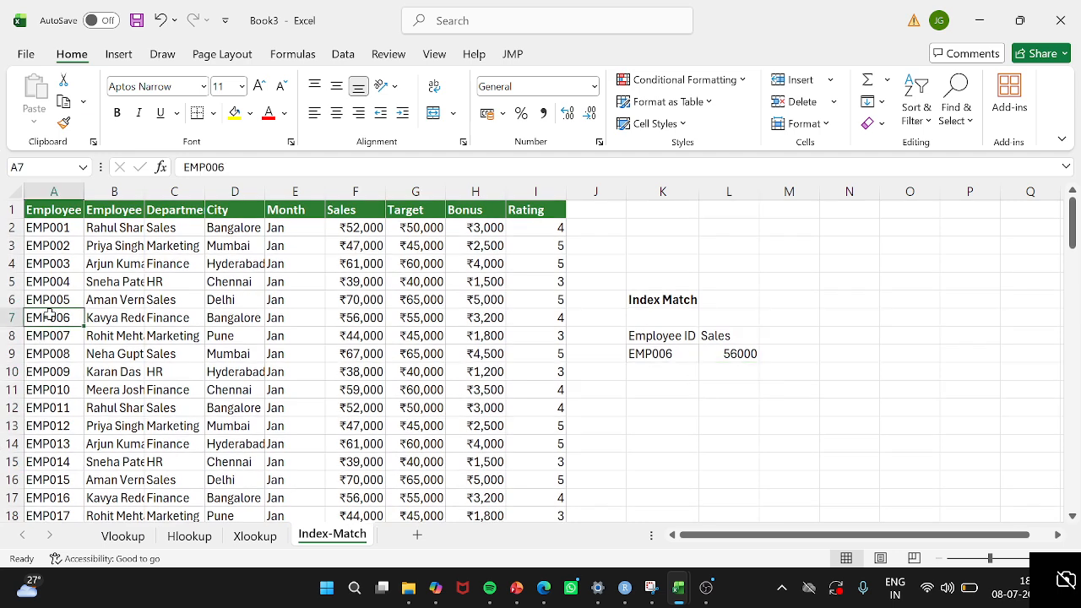
left_click(365, 317)
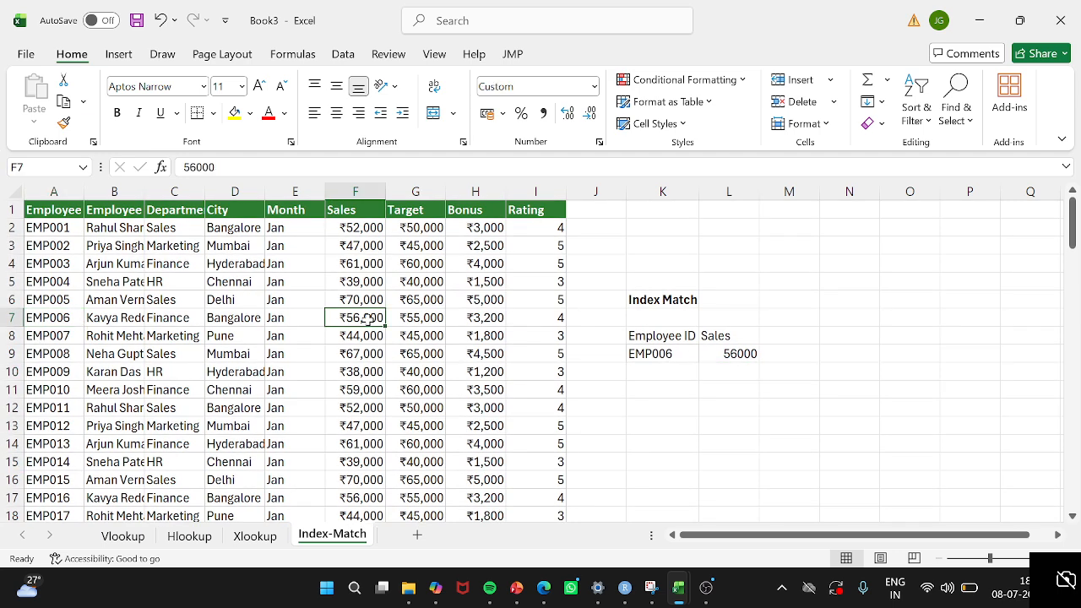
left_click(722, 349)
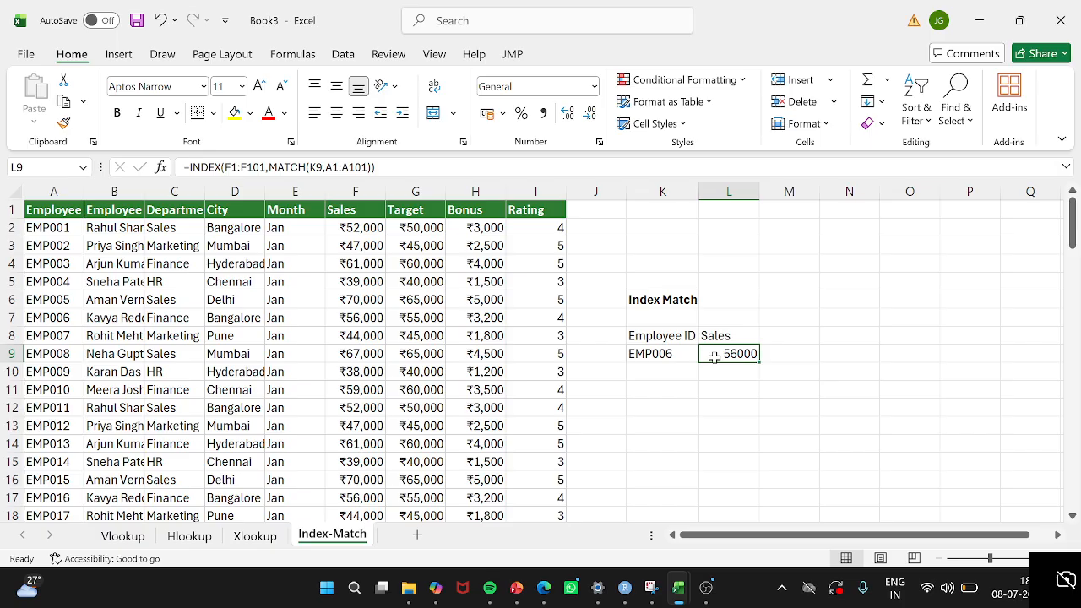
Step: Replace the lookup ID in K9 with the employee ID copied from A13 and check the result in L9
left_click(643, 354)
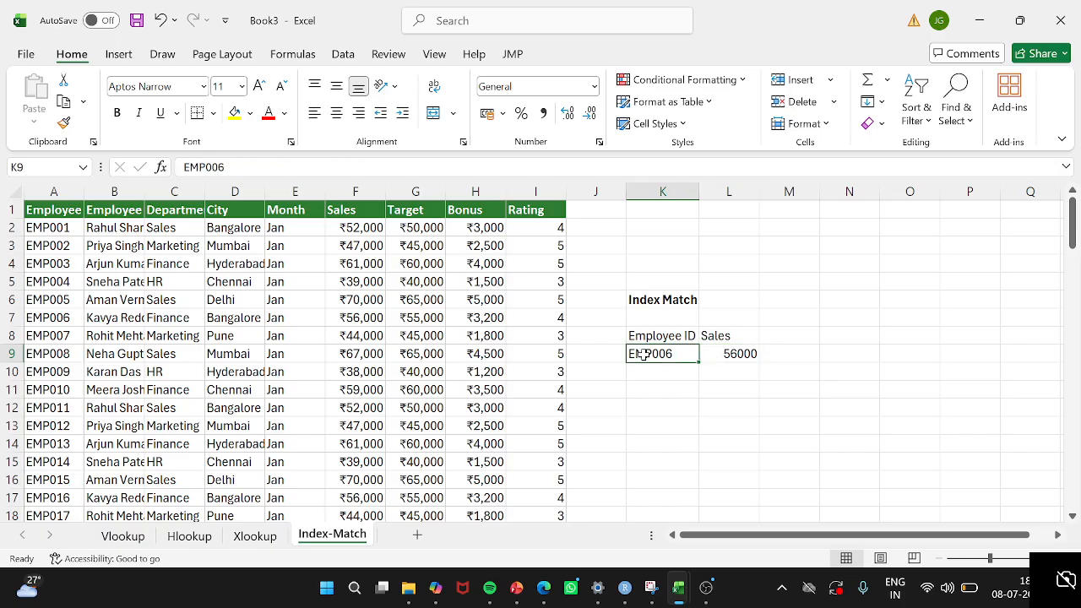
left_click(55, 426)
key("ctrl+c")
left_click(651, 358)
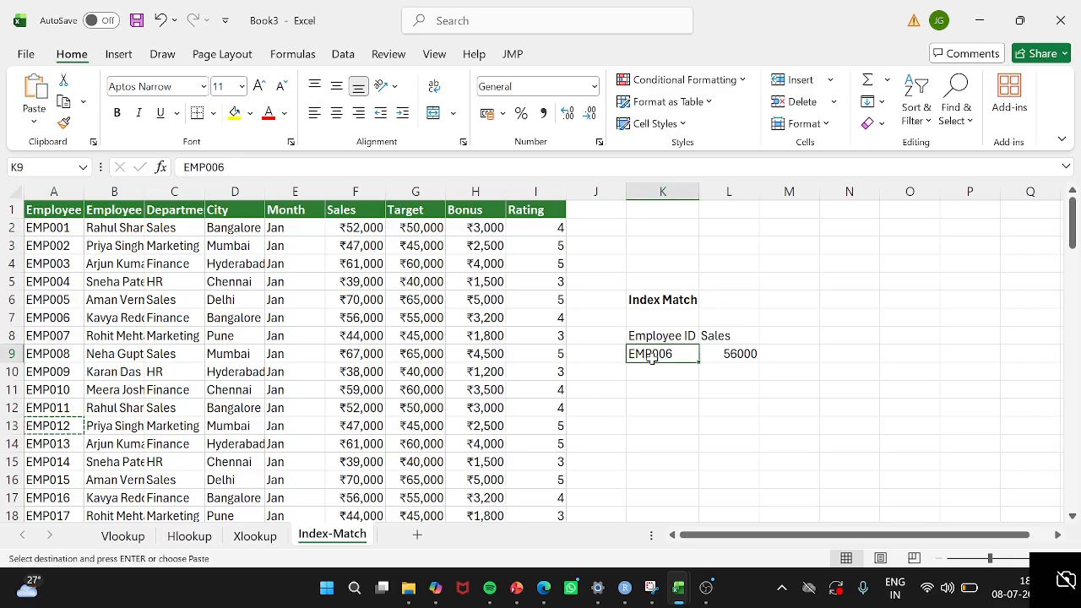
key("ctrl+v")
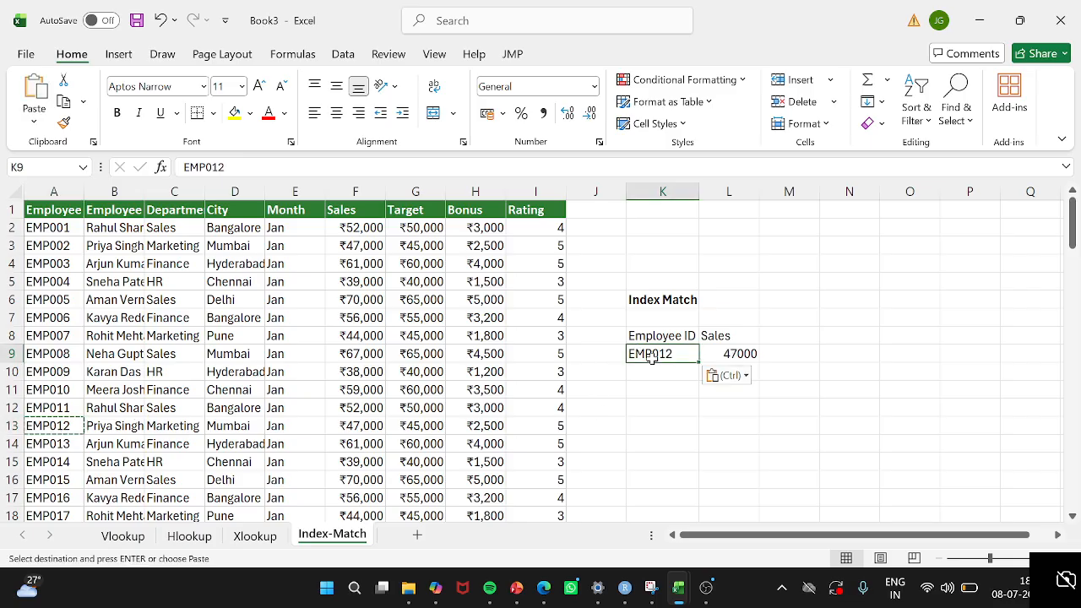
left_click(737, 355)
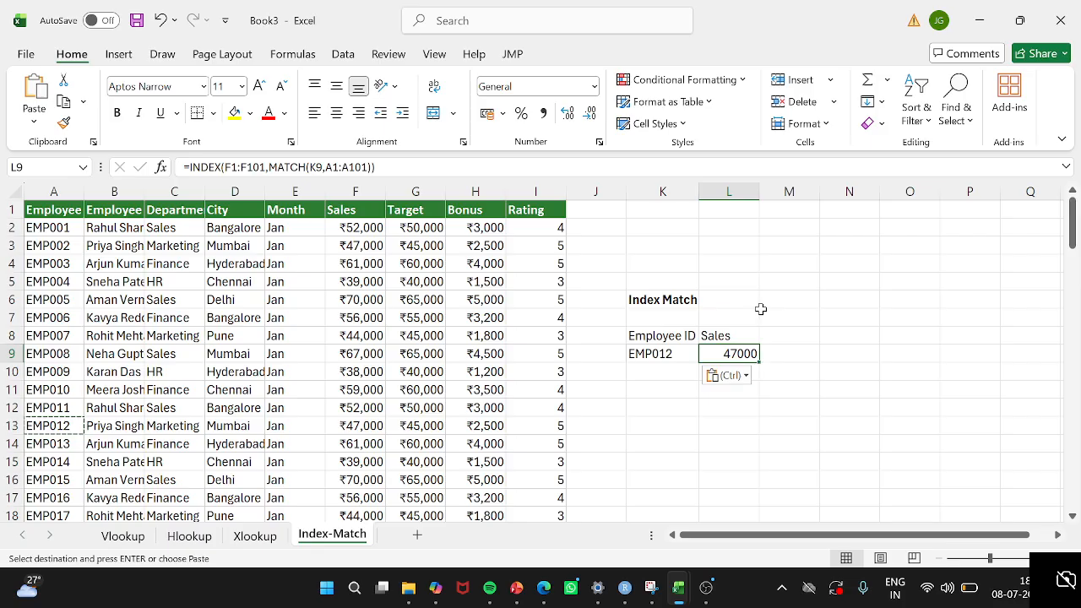
Step: Clear the lookup ID and its INDEX-MATCH formula from K9:L9
left_click(666, 351, "shift")
key("Delete")
key("Down")
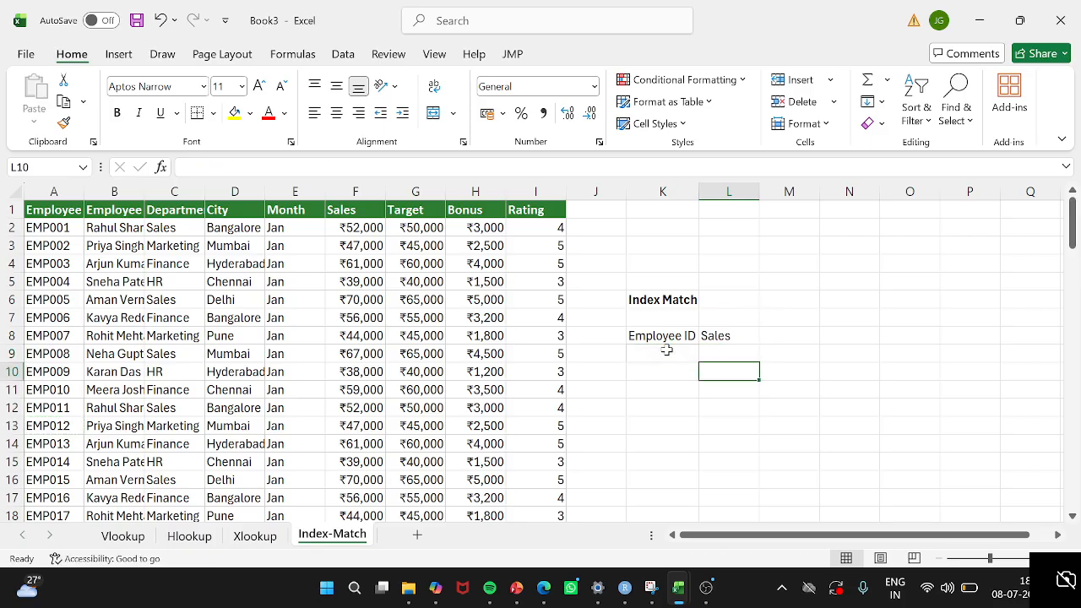
Step: Copy the employee ID from A13 into K9 and select the empty Sales cell L9
left_click(37, 429)
key("ctrl+c")
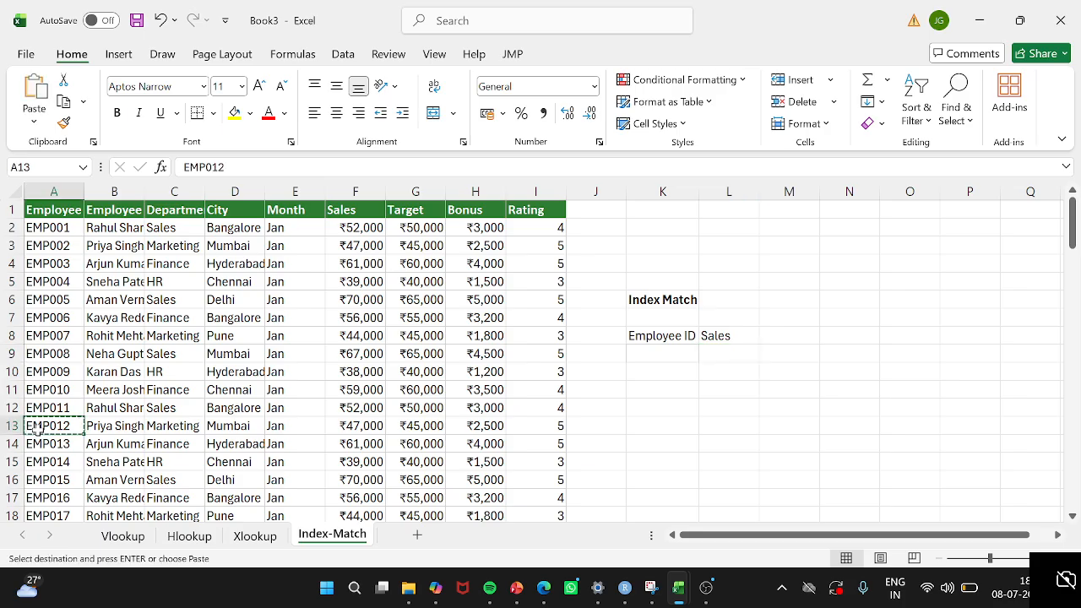
left_click(647, 351)
key("ctrl+v")
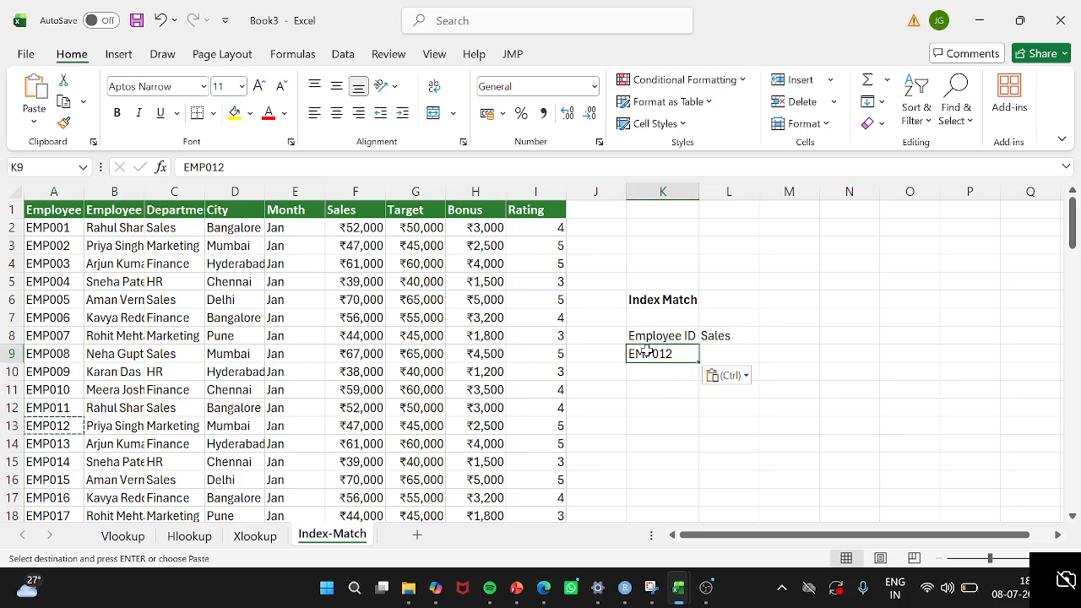
key("Escape")
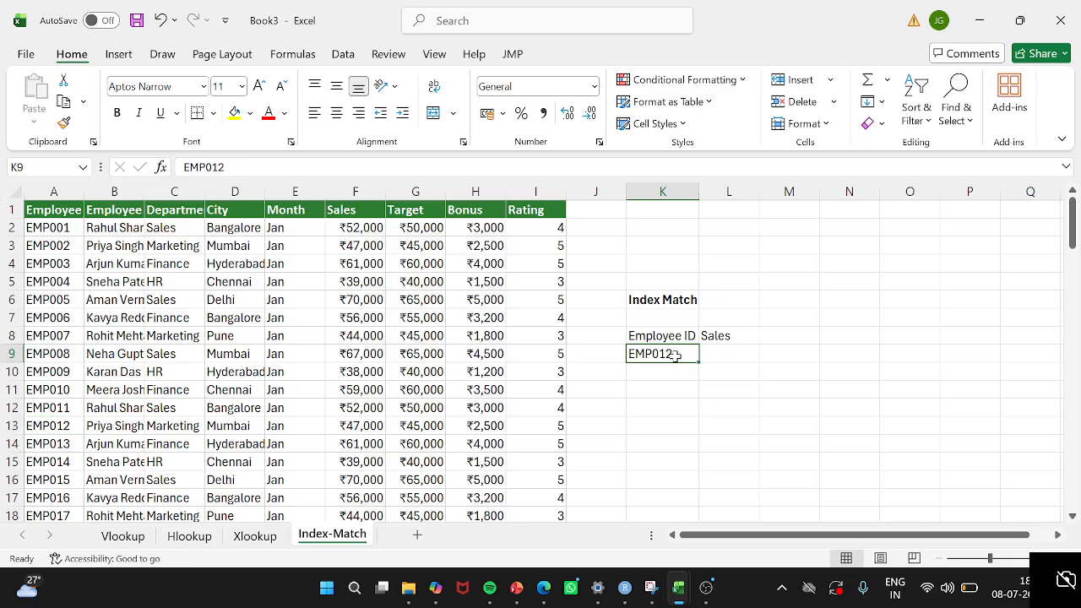
left_click(706, 354)
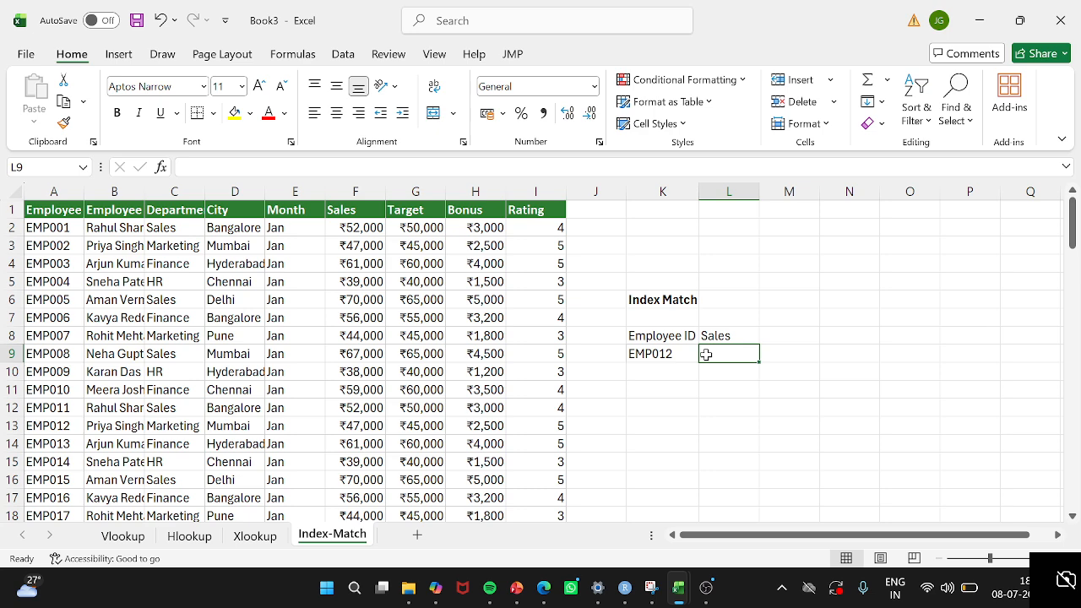
Step: Start an INDEX formula in L9 using the Sales column range F1:F101 as the array
type("=ind")
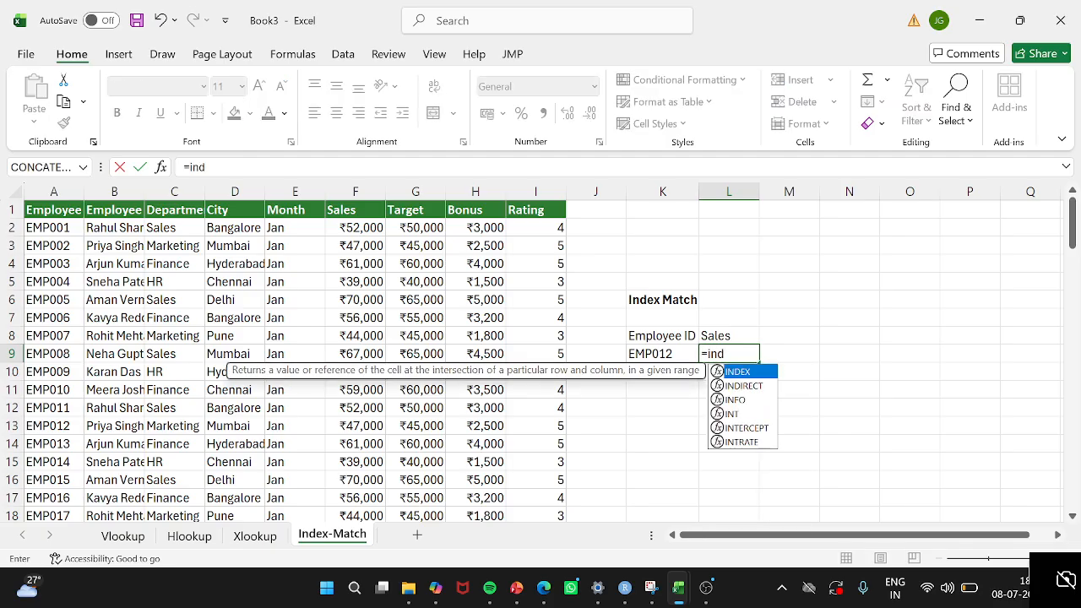
type("ex")
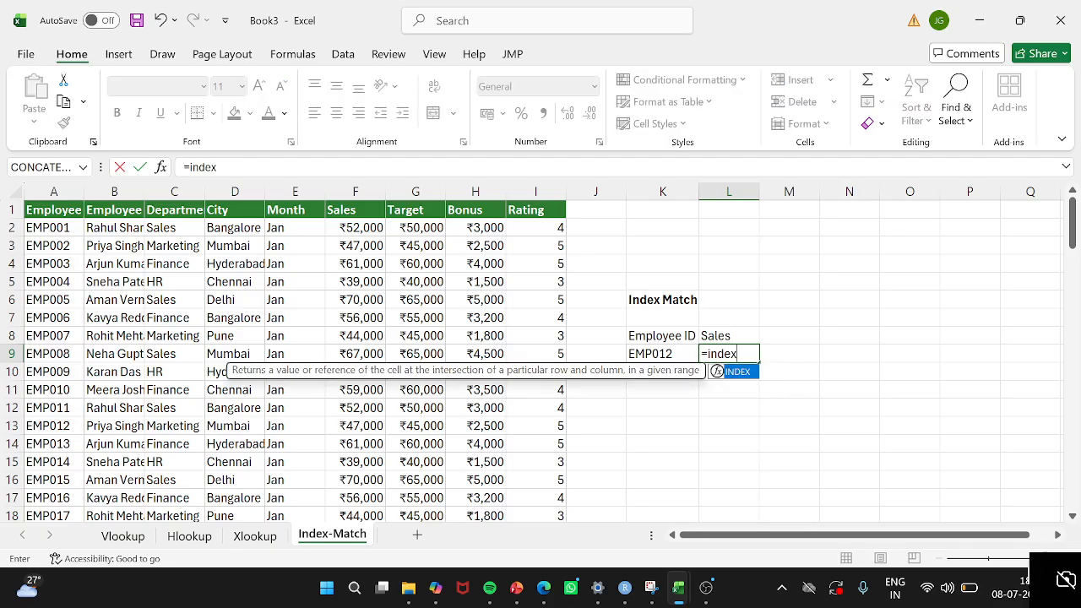
type("(")
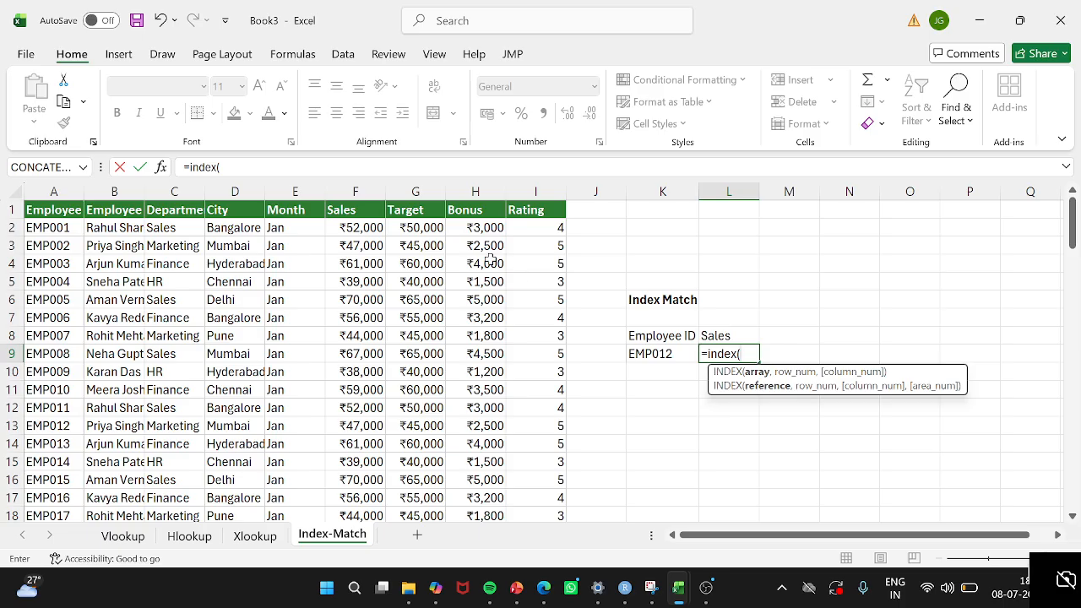
left_click(361, 211)
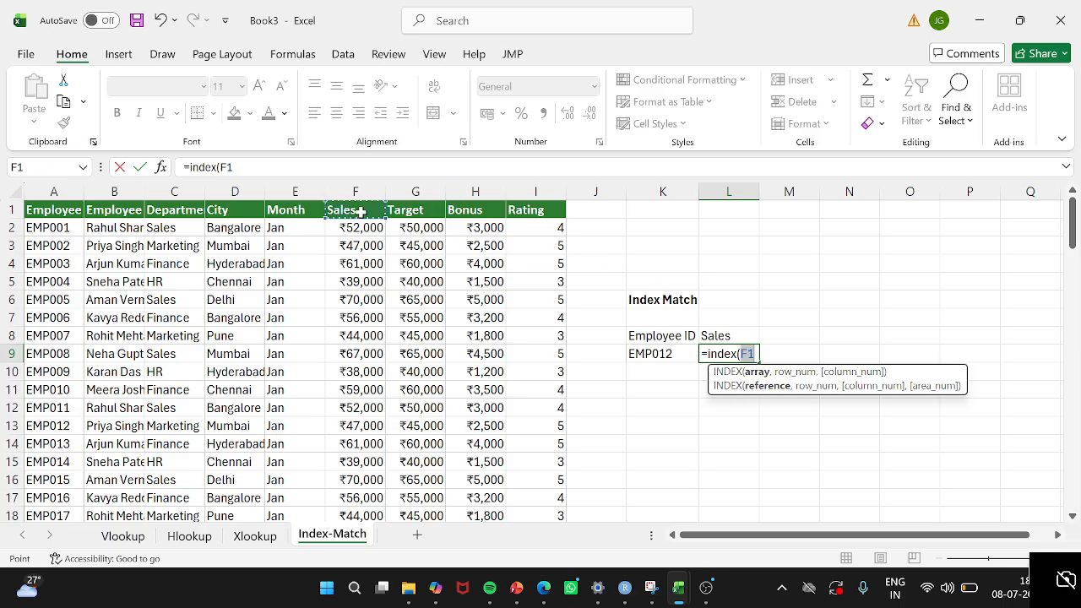
key("ctrl+shift+Down")
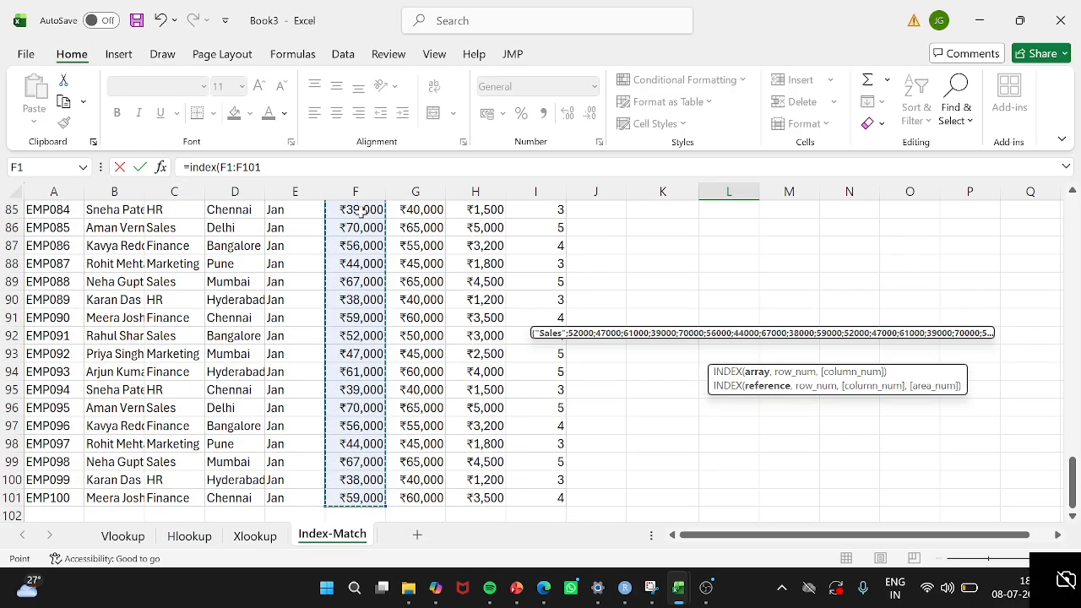
type(",")
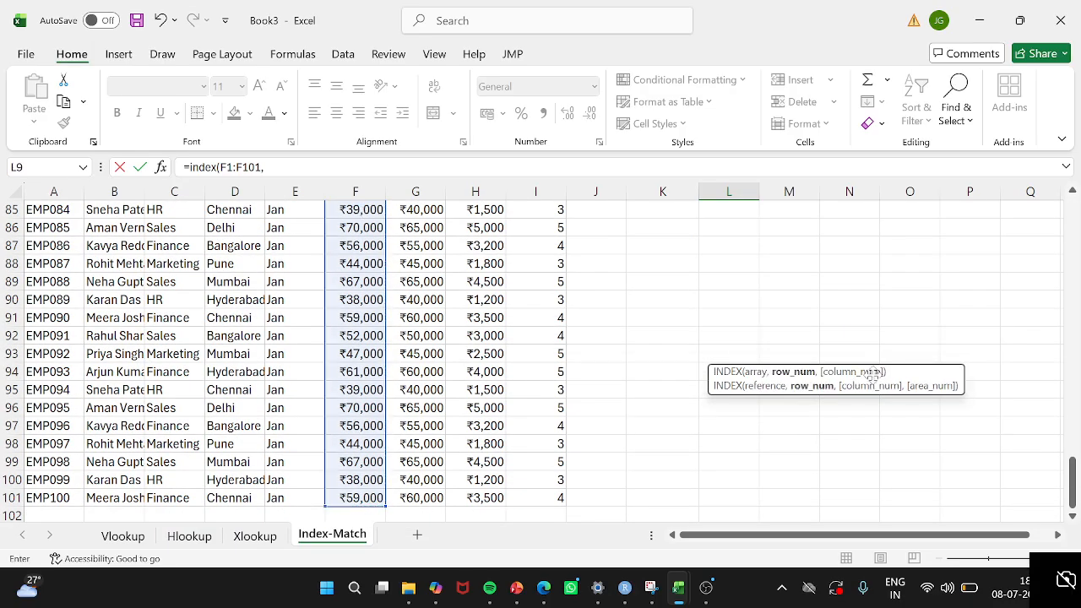
scroll(677, 279, "up", 11)
scroll(677, 279, "up", 17)
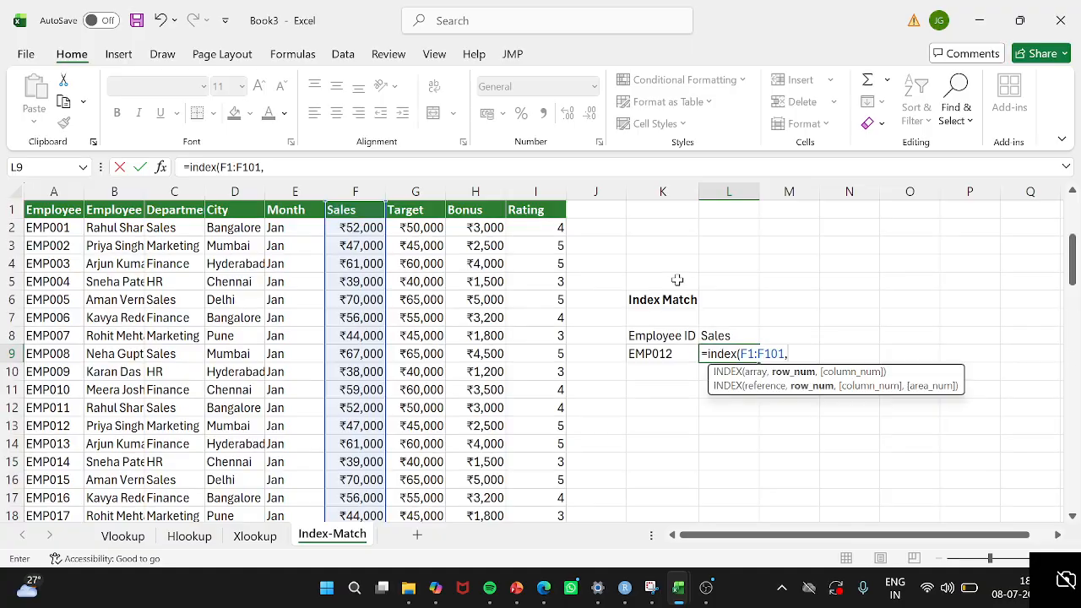
Step: Complete the L9 formula with MATCH as the row number, looking up K9 in A1:A101 without a match type
type("Match")
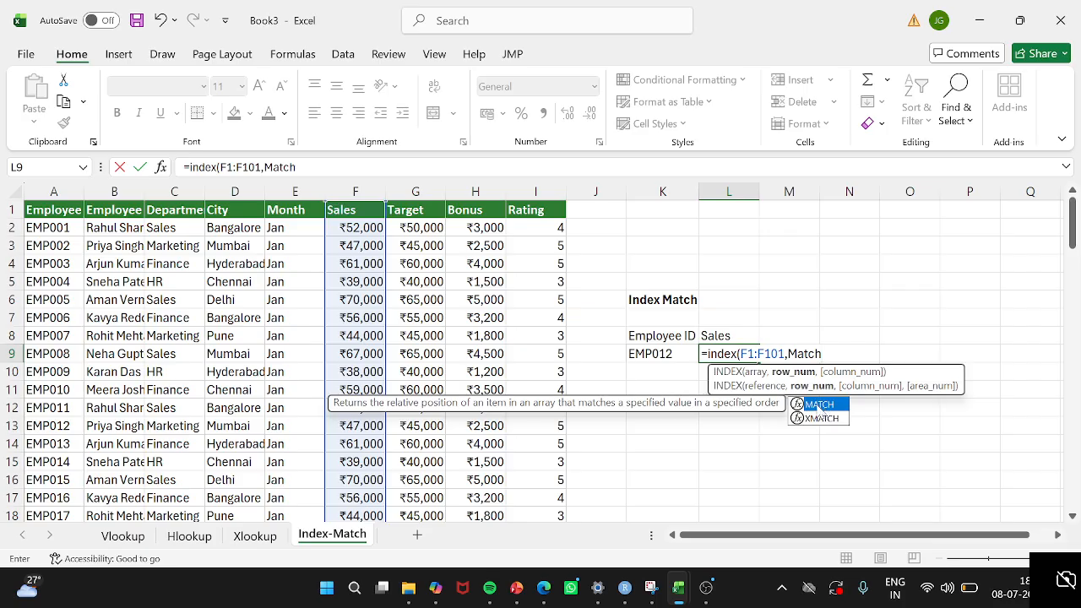
double_click(818, 404)
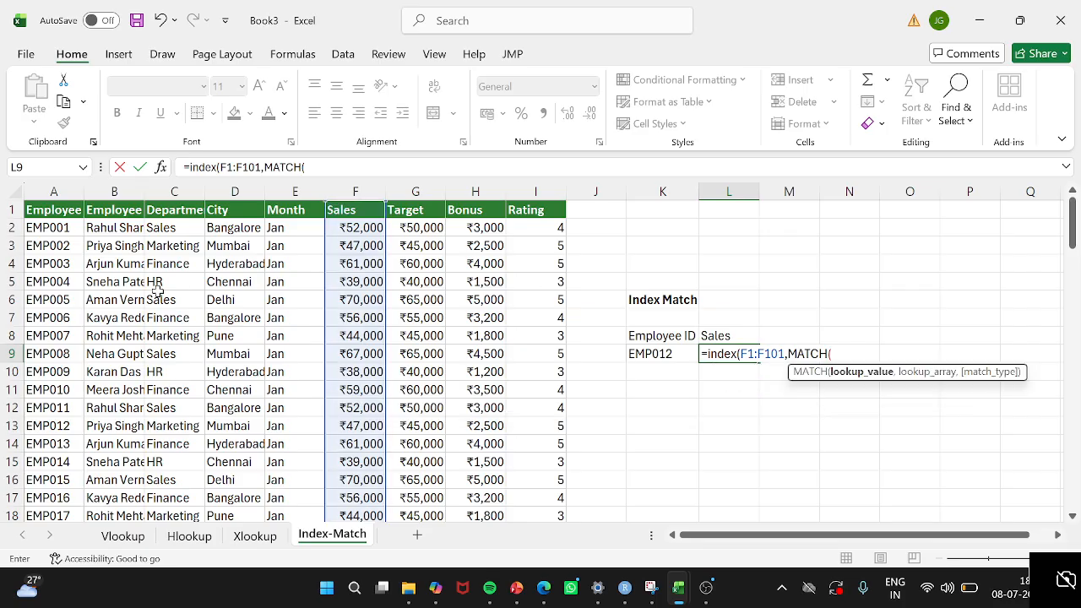
left_click(646, 353)
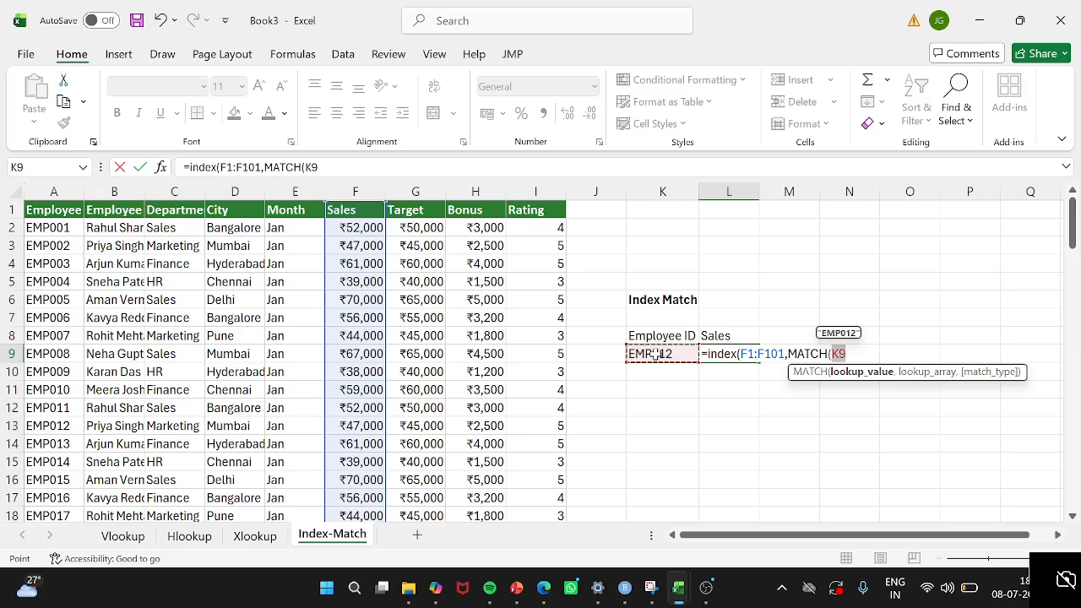
type(",")
key("BackSpace")
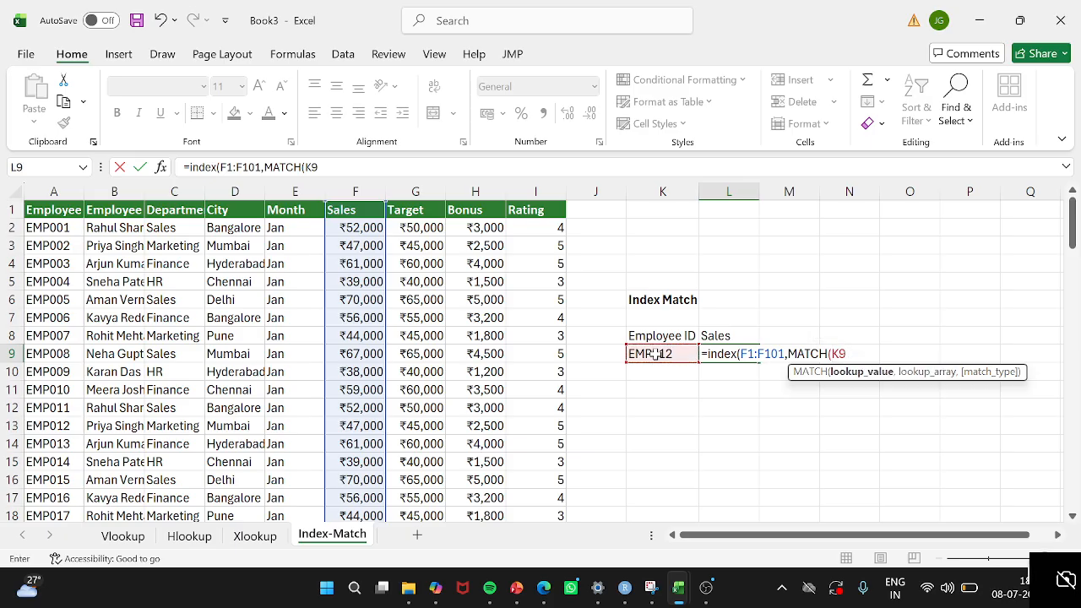
type(",")
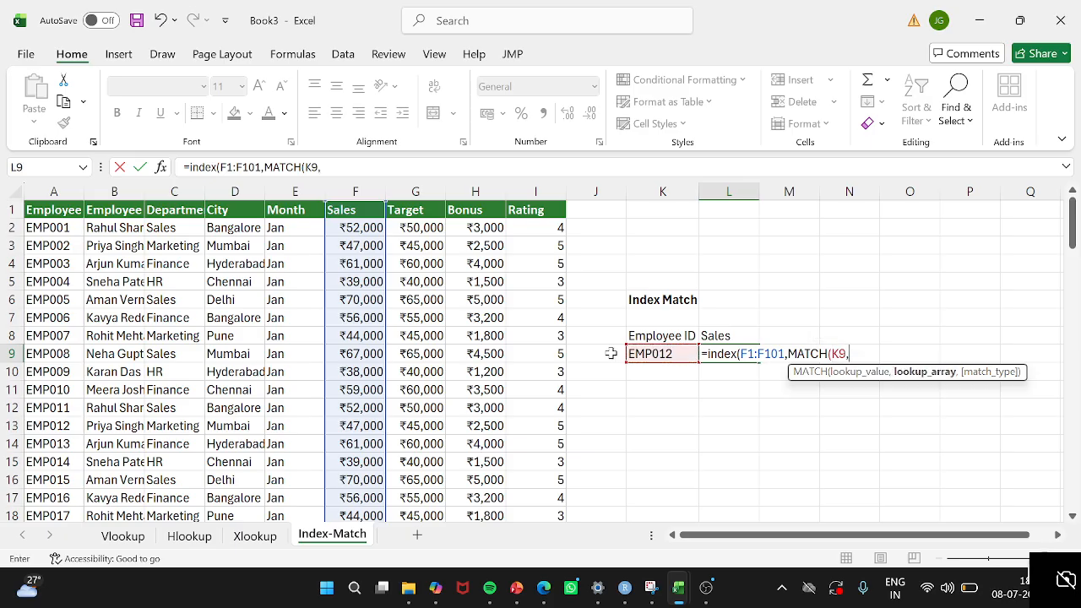
left_click(60, 214)
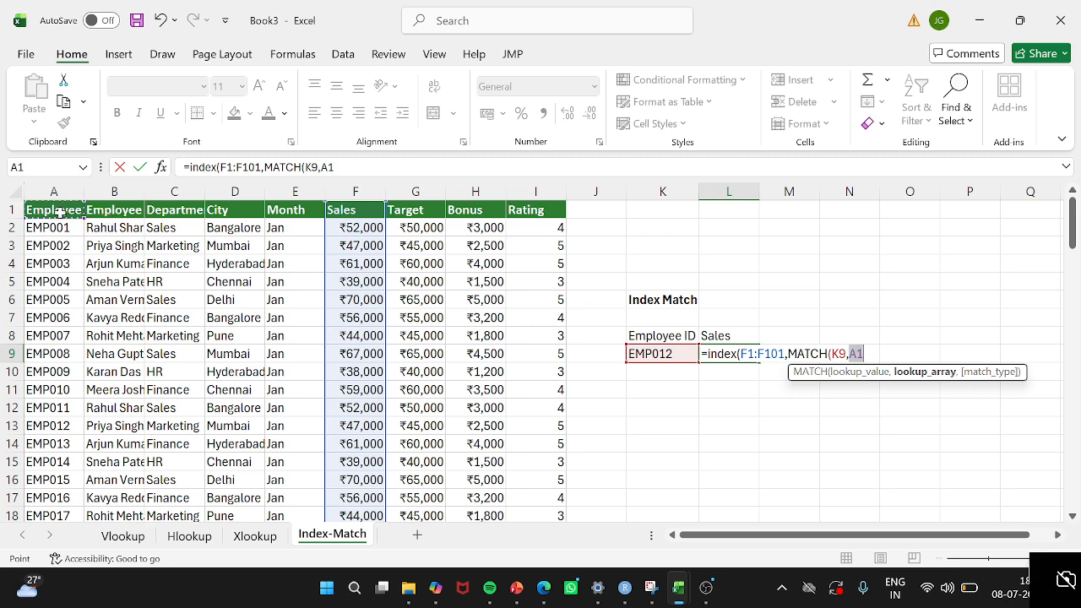
key("ctrl+shift+Down")
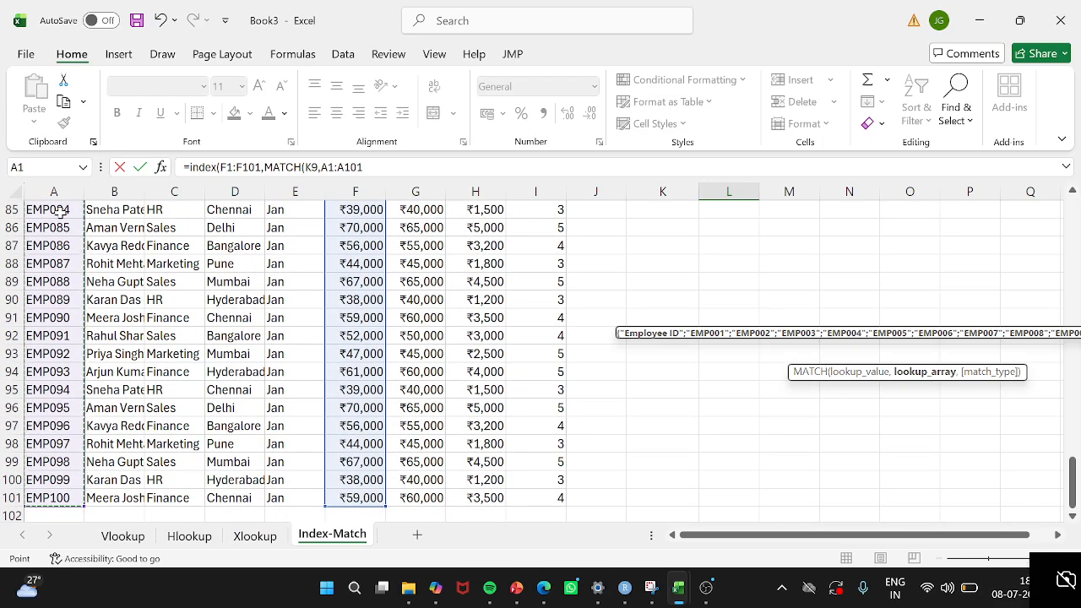
type("))")
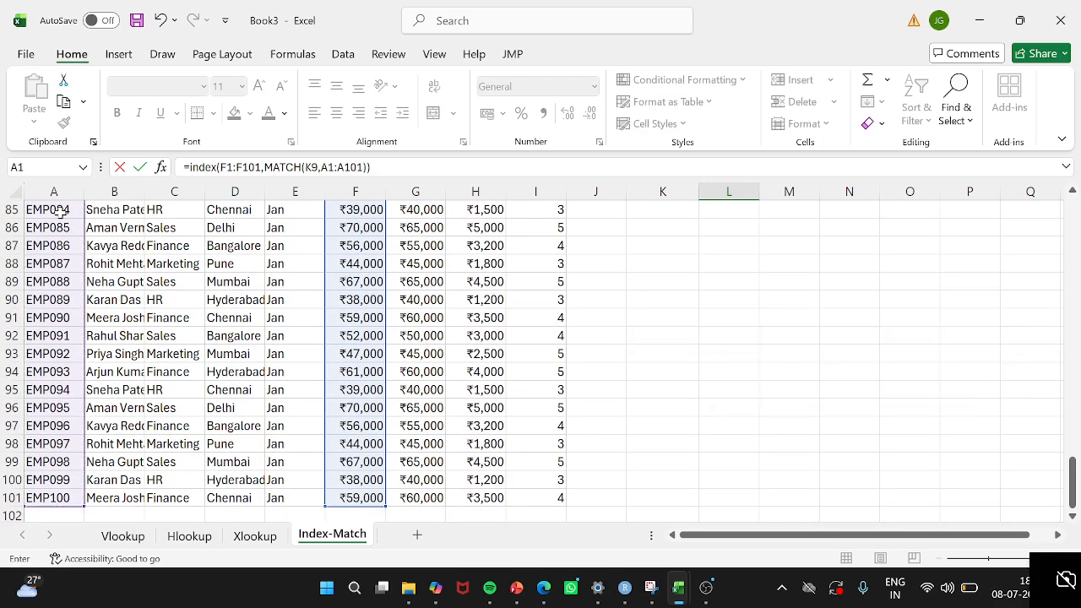
key("Return")
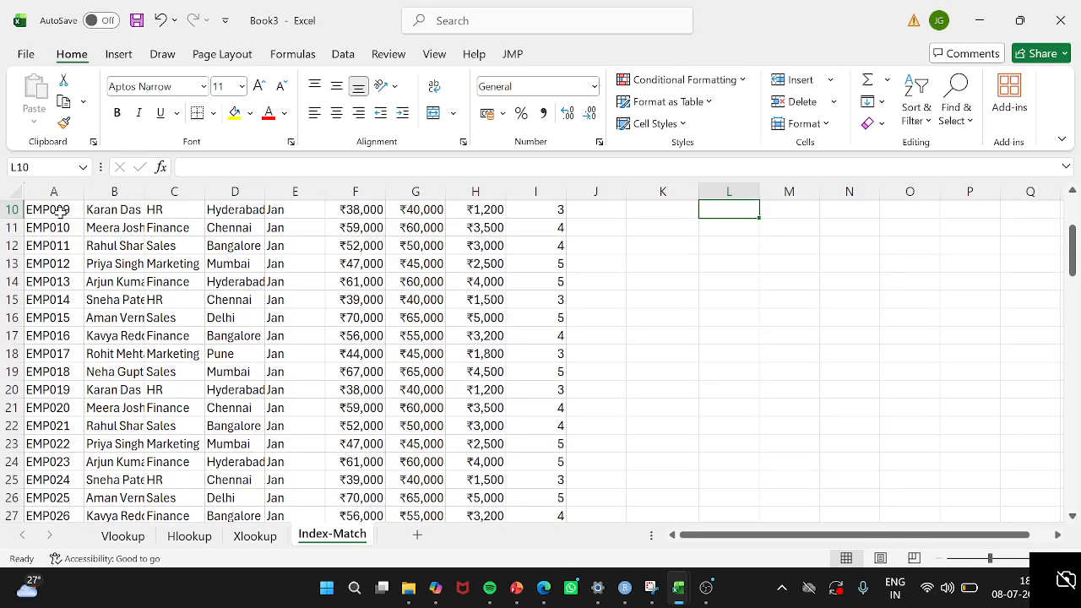
scroll(61, 214, "up", 3)
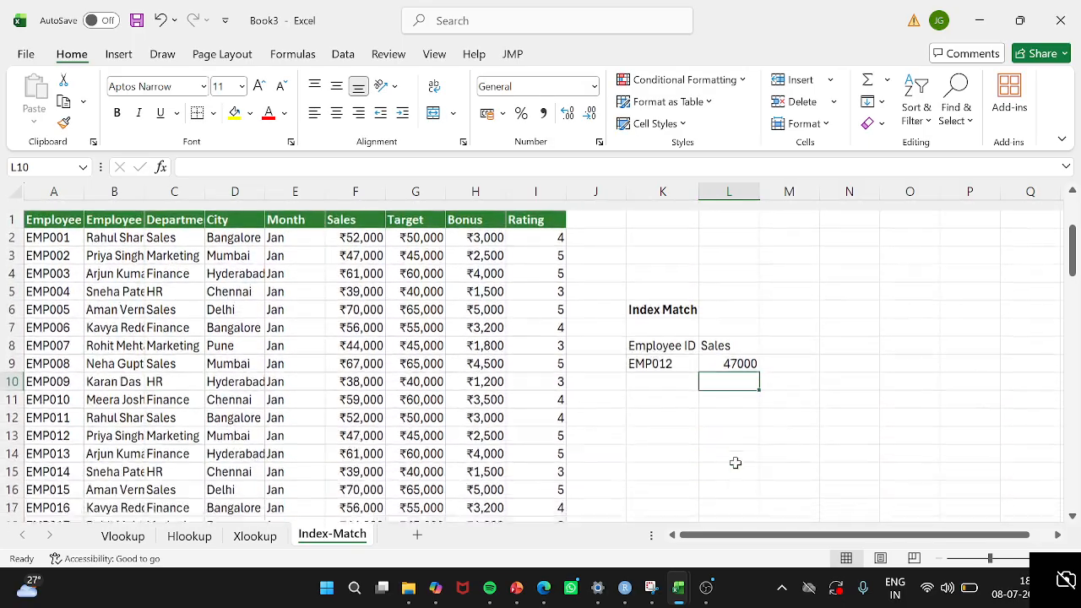
Step: Replace the lookup ID in K9 with the employee ID copied from A16
scroll(736, 463, "down", 3)
left_click(74, 433)
key("ctrl+c")
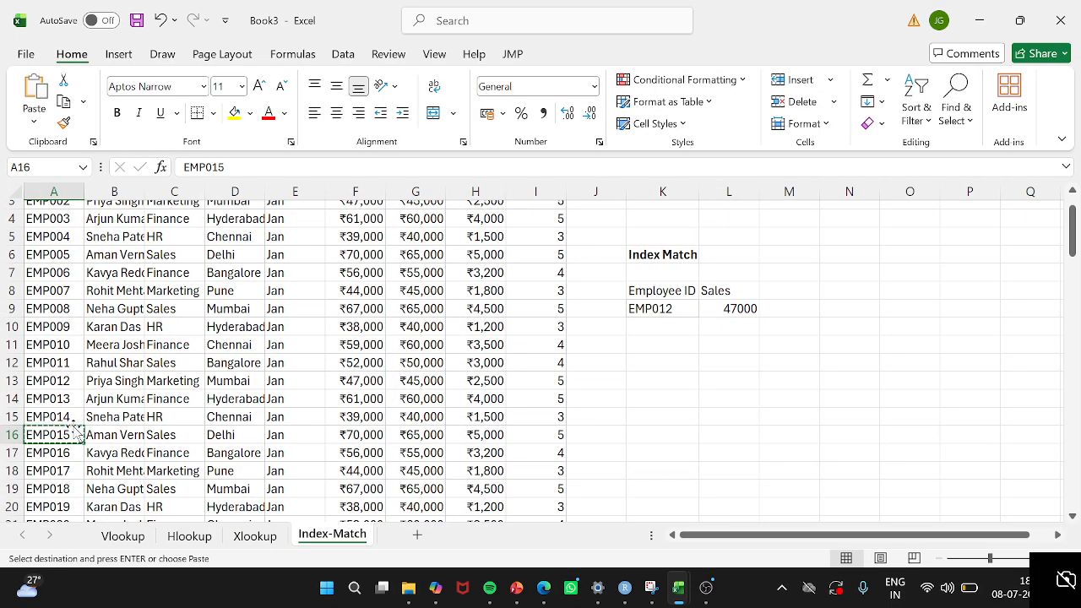
left_click(650, 306)
key("ctrl+v")
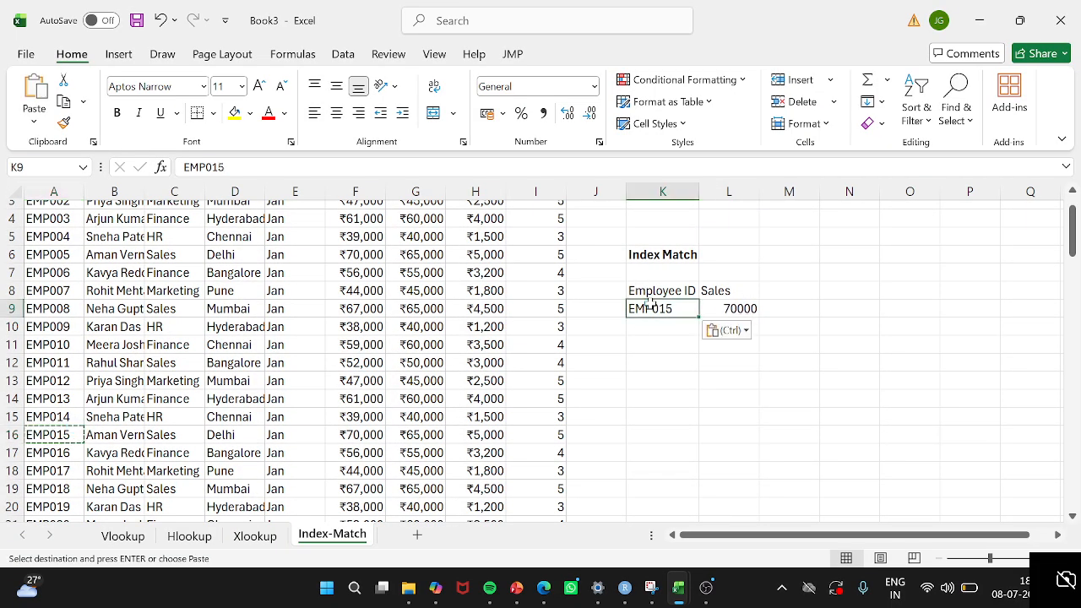
Step: Replace the lookup ID in K9 with the employee ID copied from A30
scroll(12, 357, "down", 5)
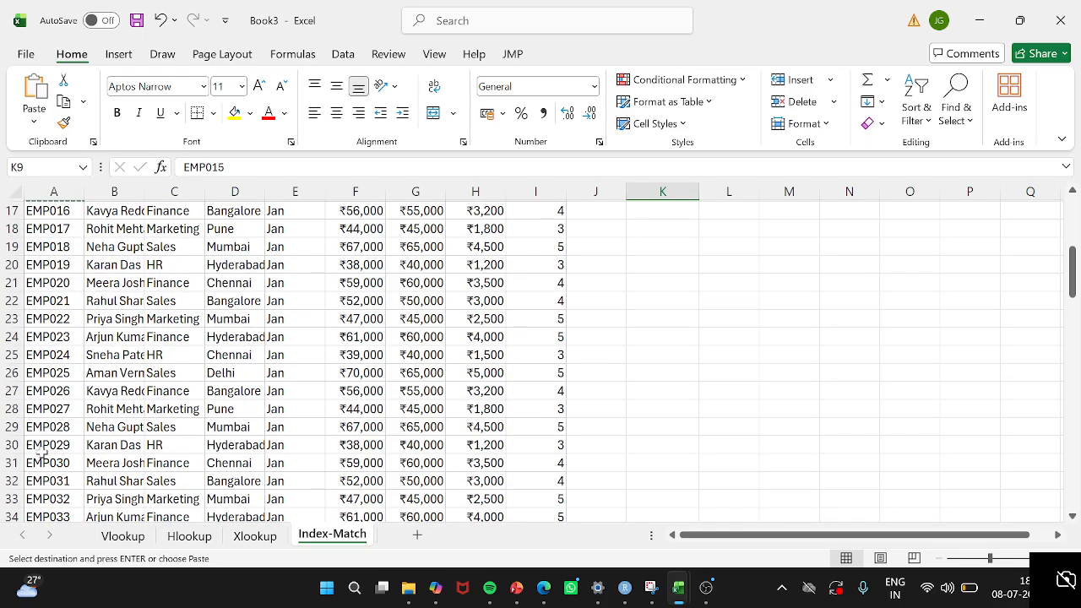
left_click(41, 448)
scroll(485, 429, "up", 5)
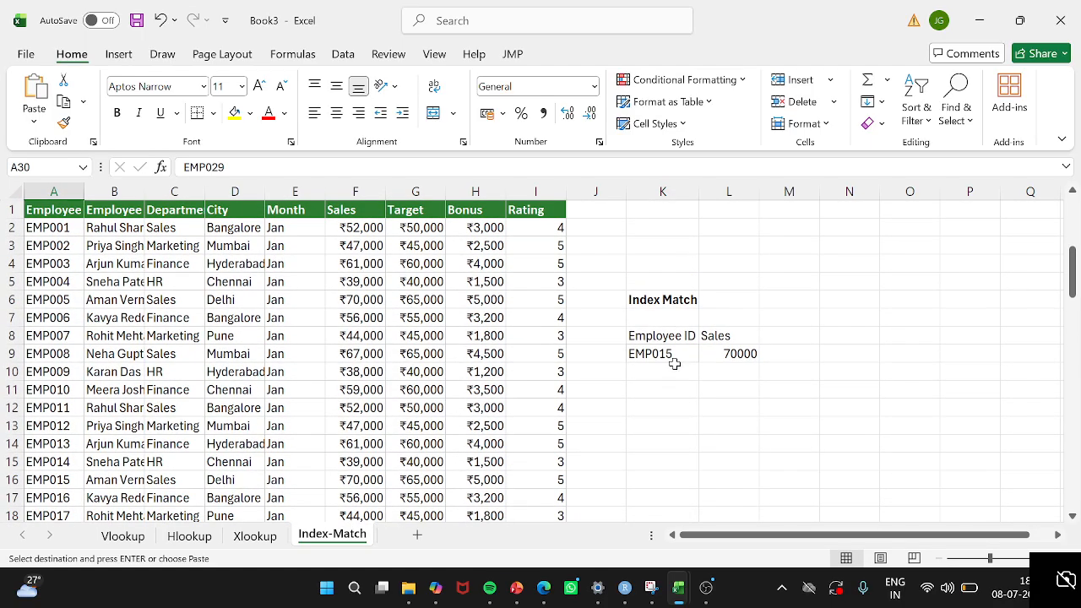
left_click(656, 356)
key("ctrl+v")
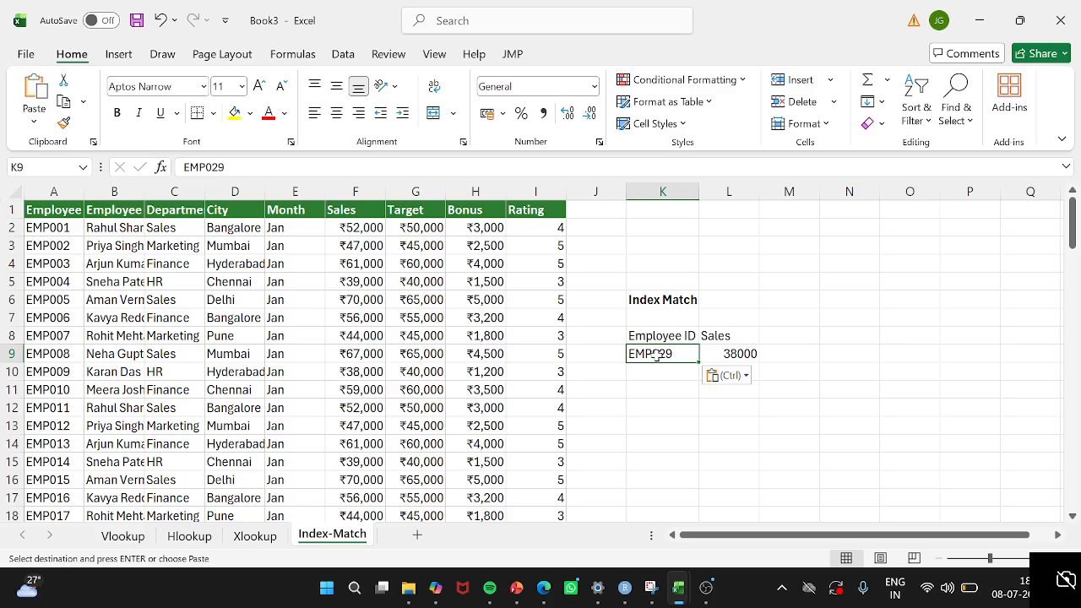
left_click(652, 408)
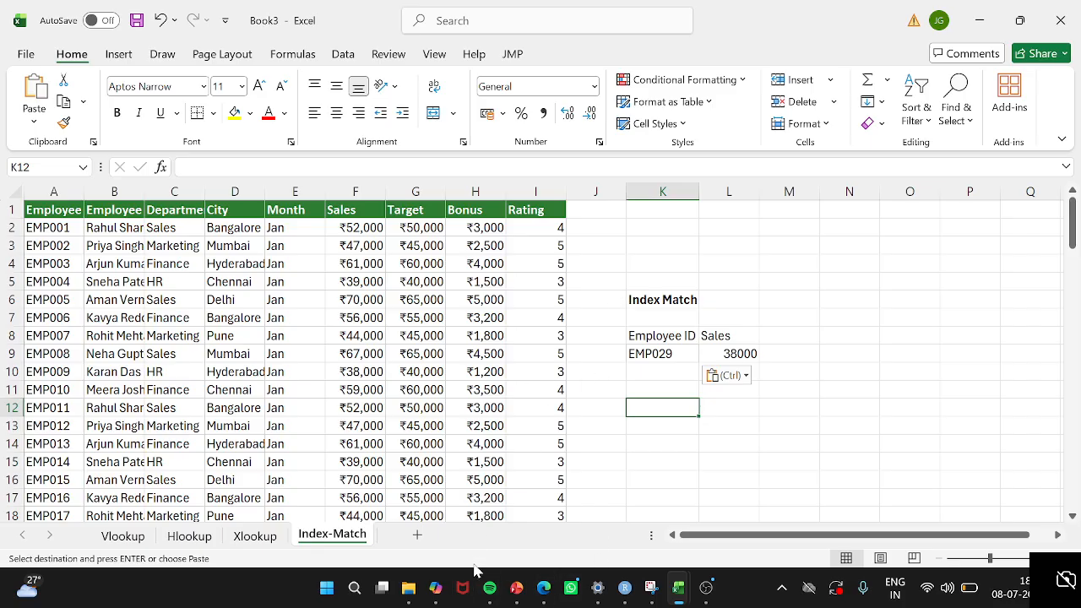
Step: Switch to Presentation1 in PowerPoint and start the slide show on the lookup functions slide
left_click(517, 591)
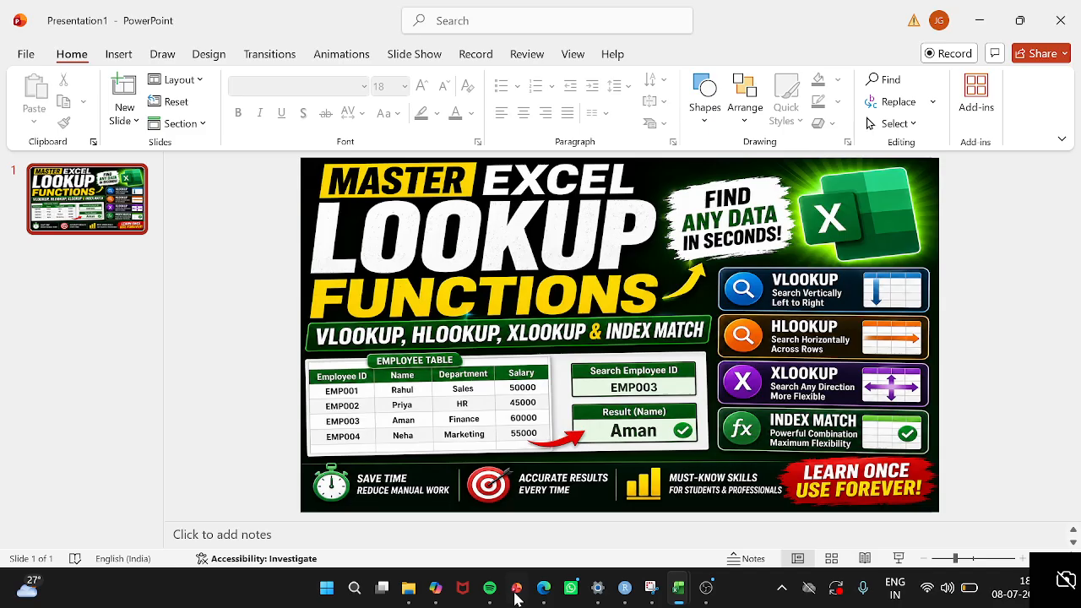
left_click(899, 559)
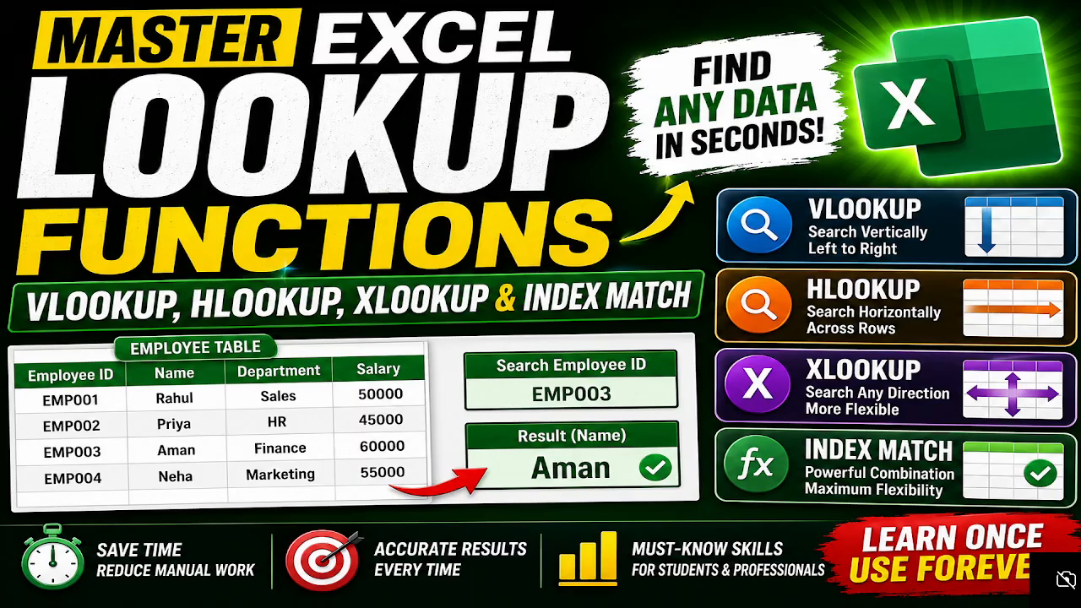